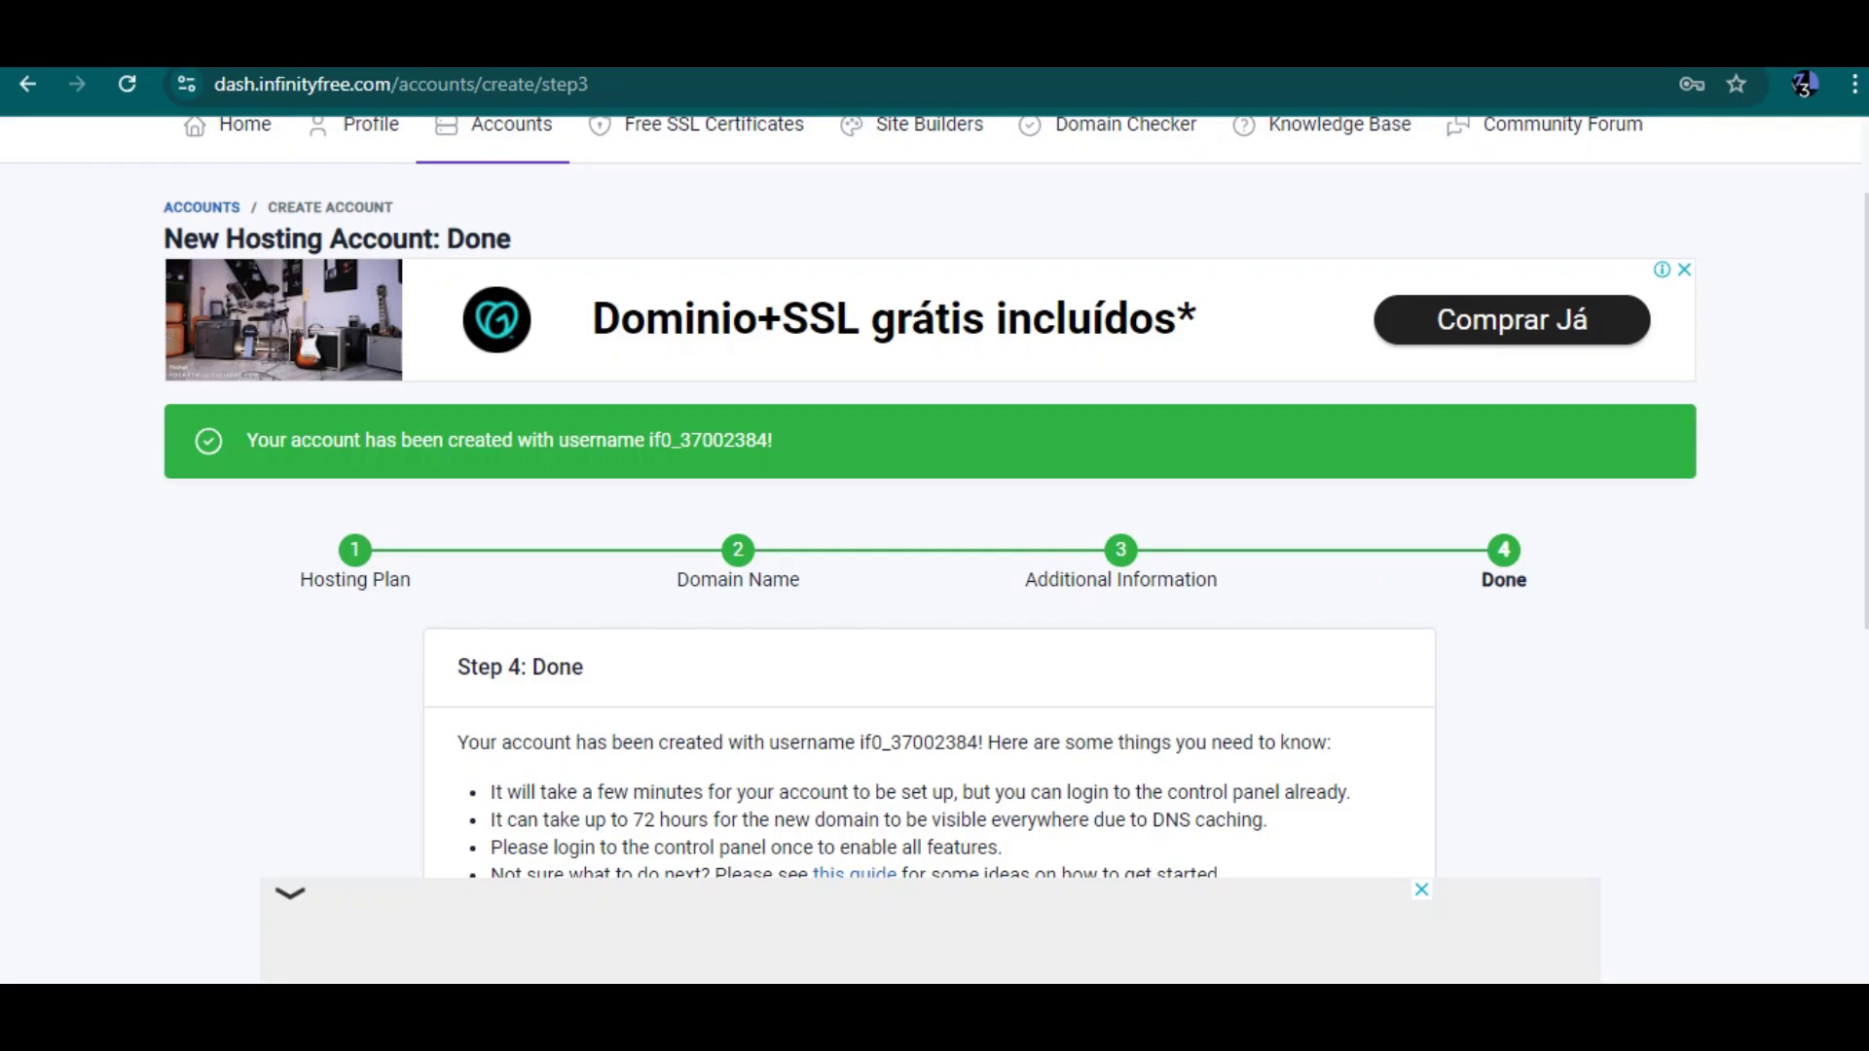
# - Scroll the Step 4: Done page down to the Open Control Panel and Finish buttons
pyautogui.scroll(-2, 929, 497)
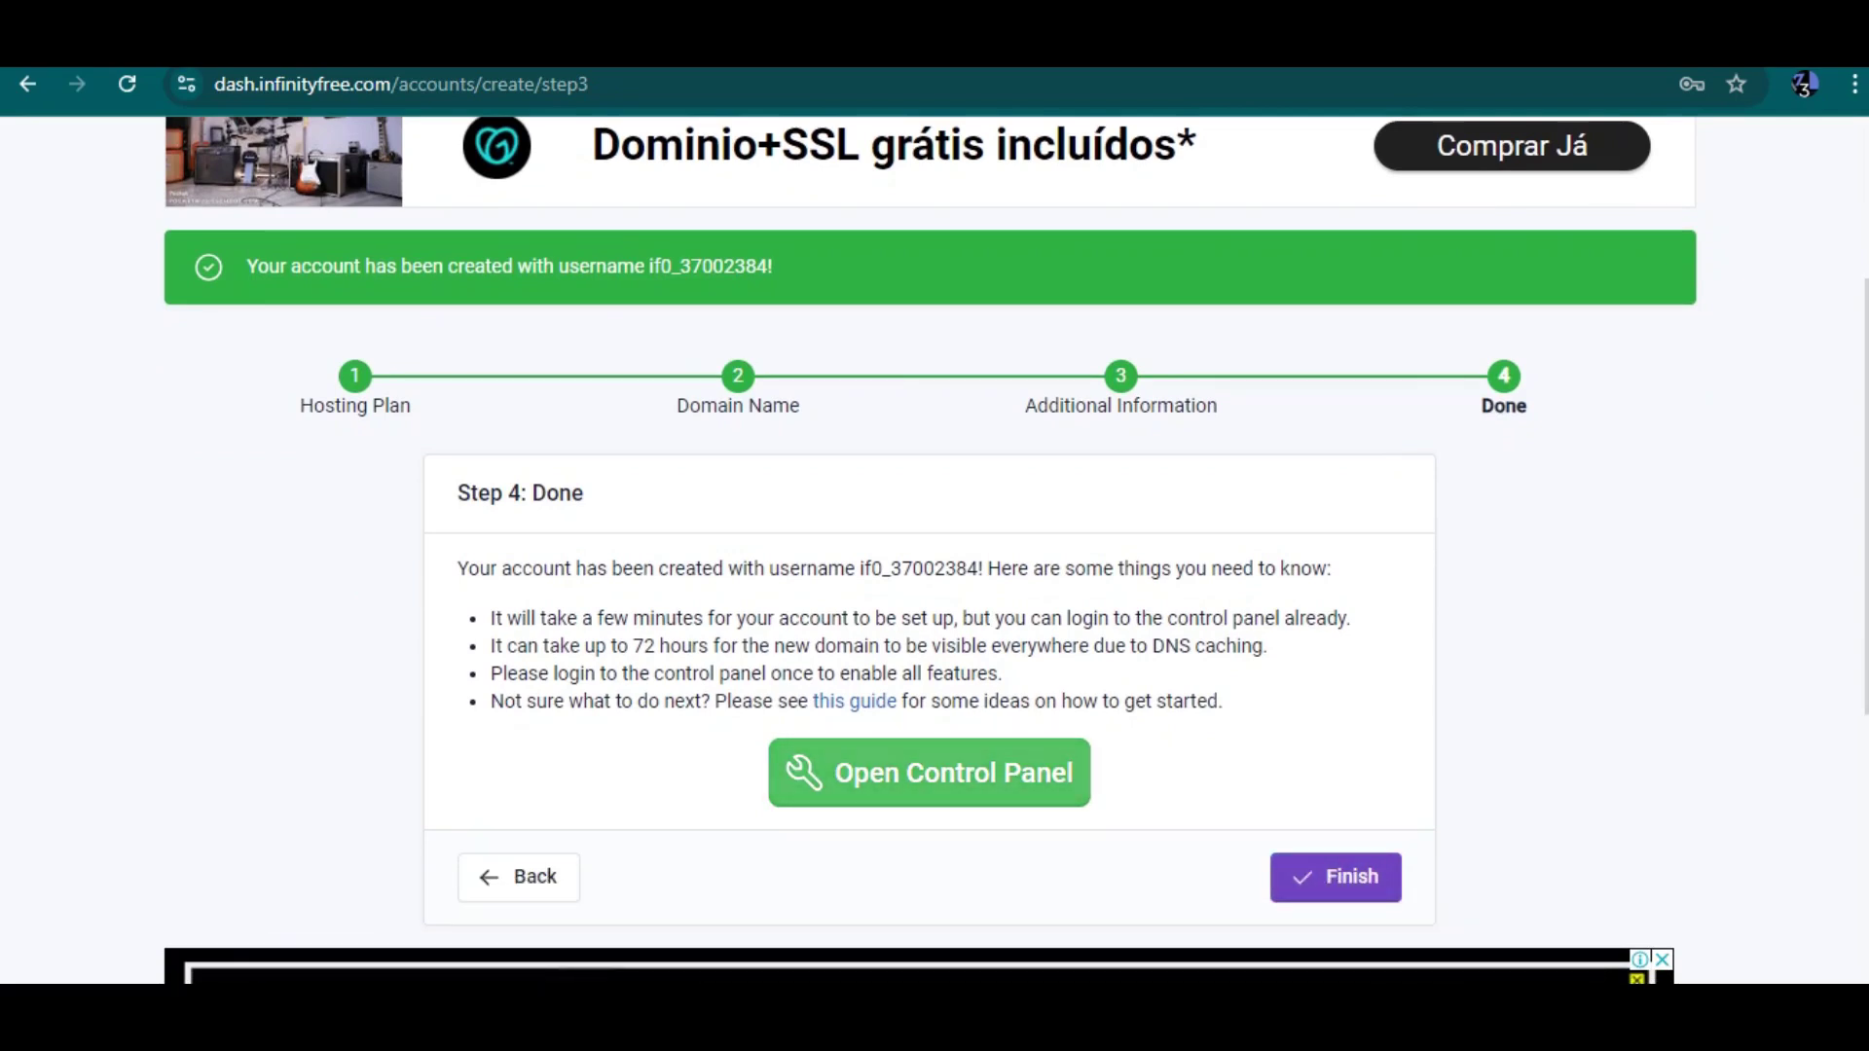
# - Open the new account's control panel and approve service emails on the Important Notice page
pyautogui.click(929, 772)
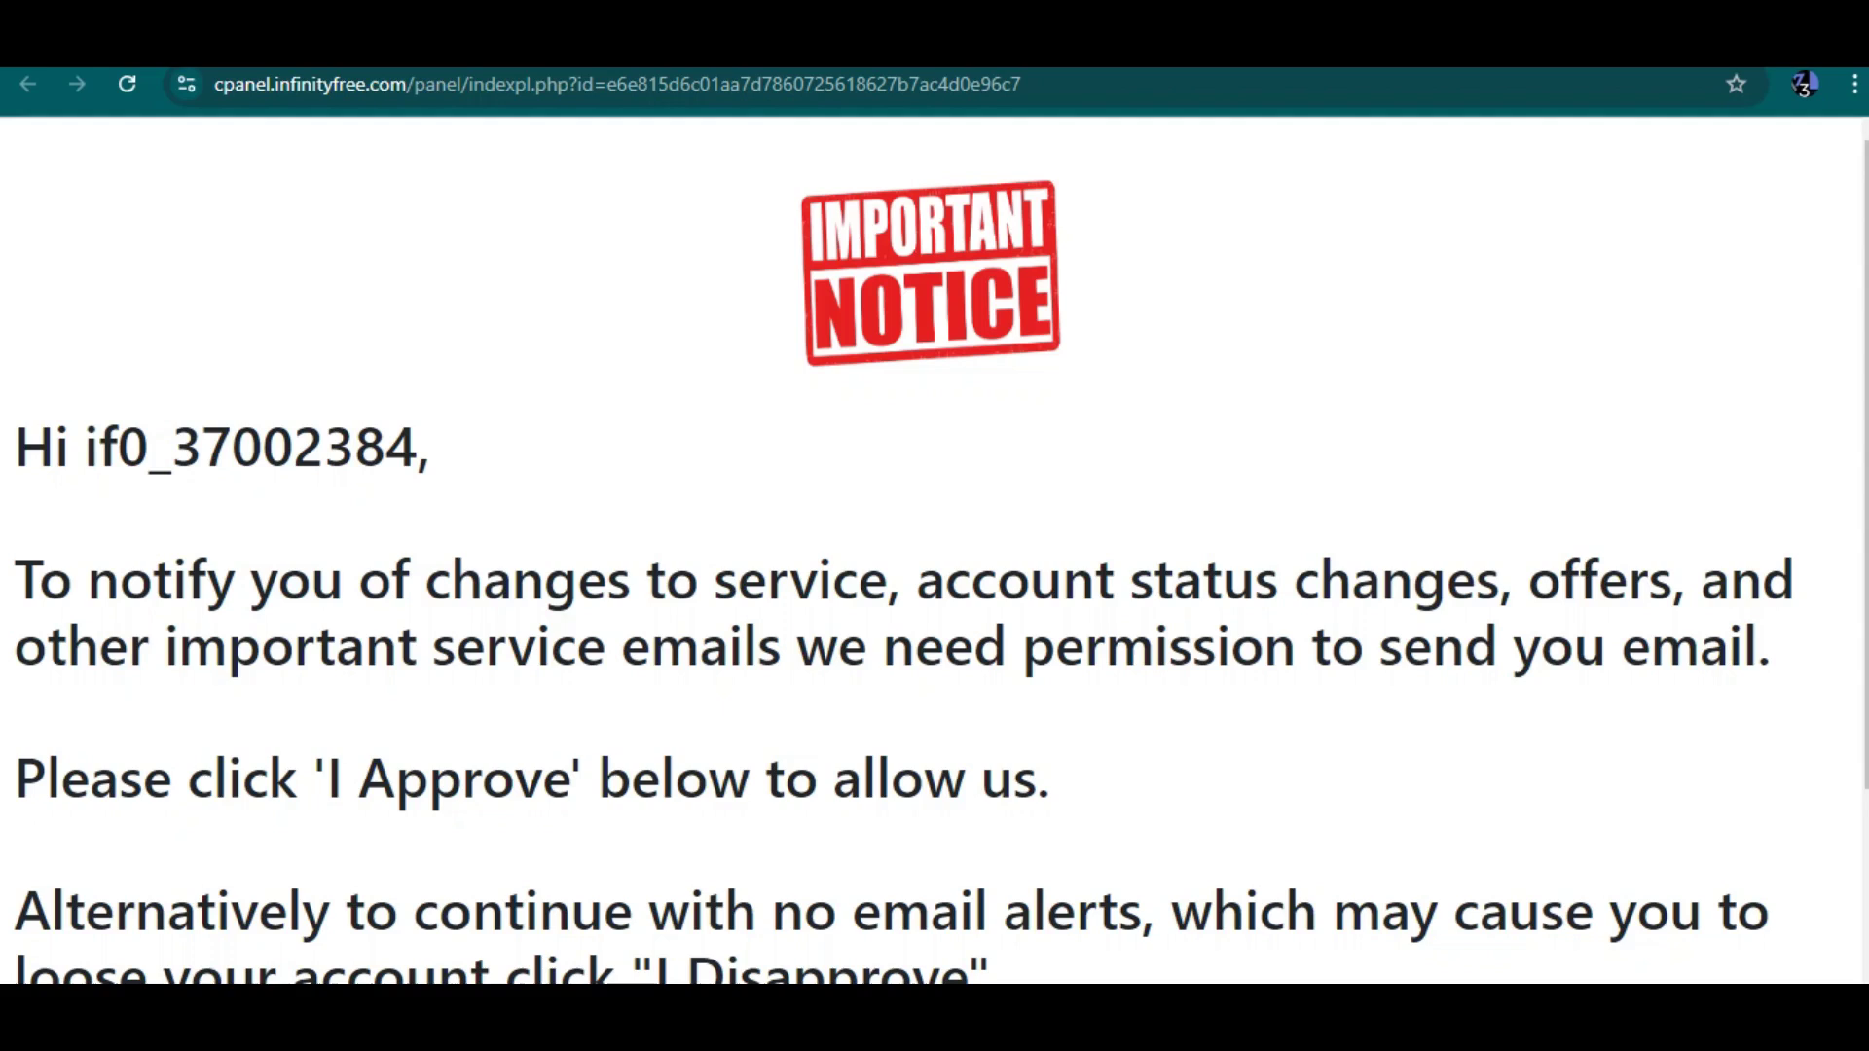
pyautogui.scroll(-3, 935, 559)
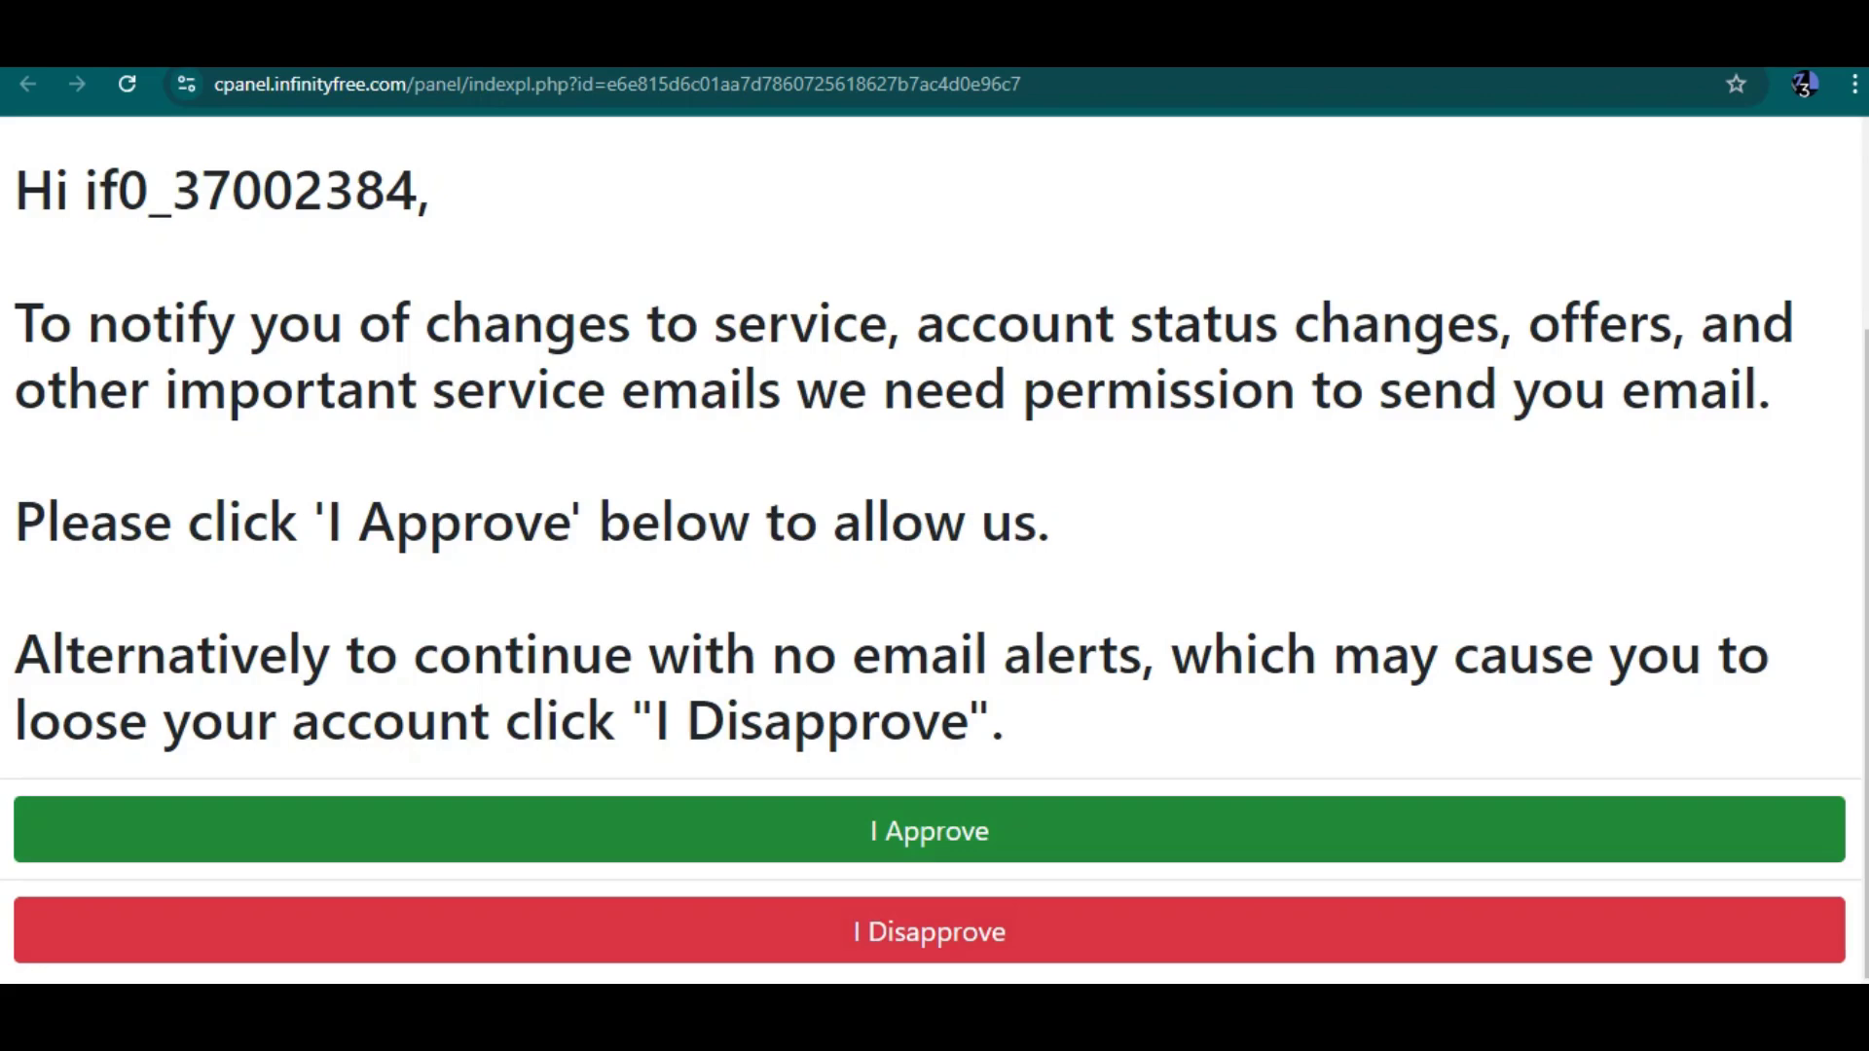
pyautogui.click(929, 830)
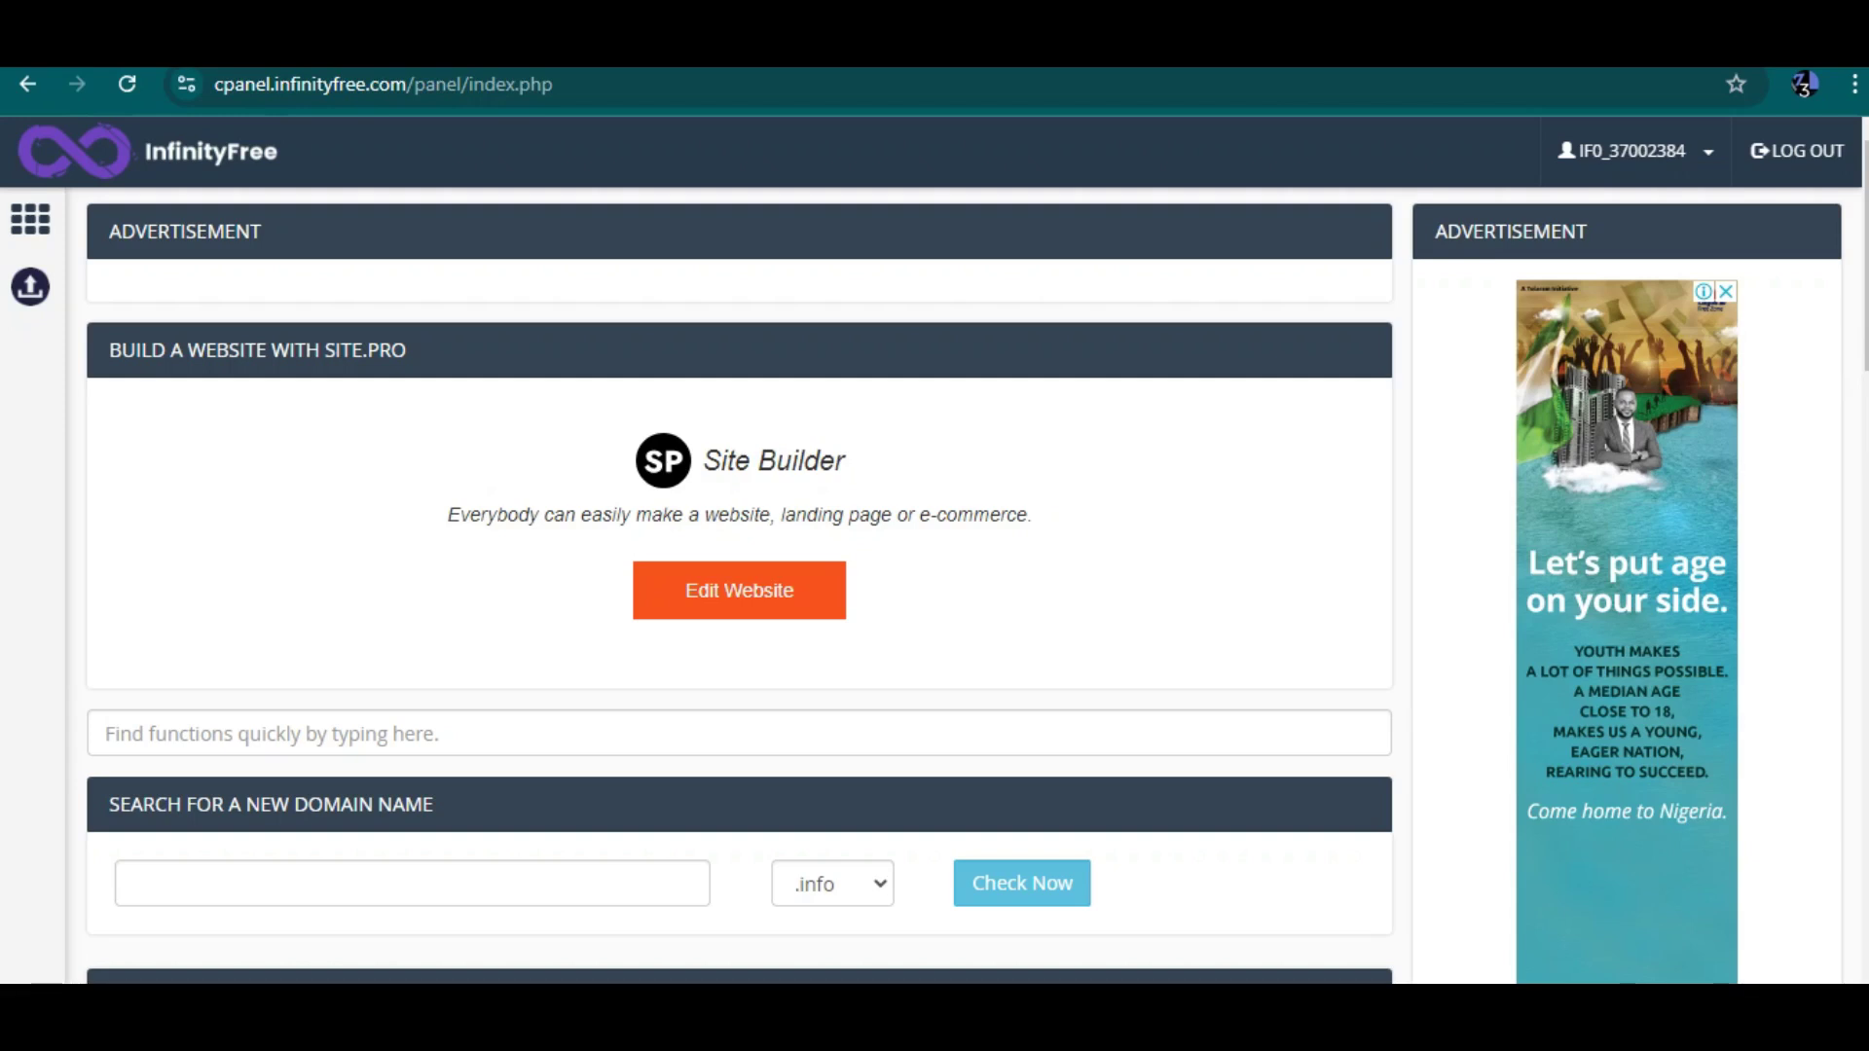
# - Go to the control panel home page and look over the dashboard sections
pyautogui.click(30, 219)
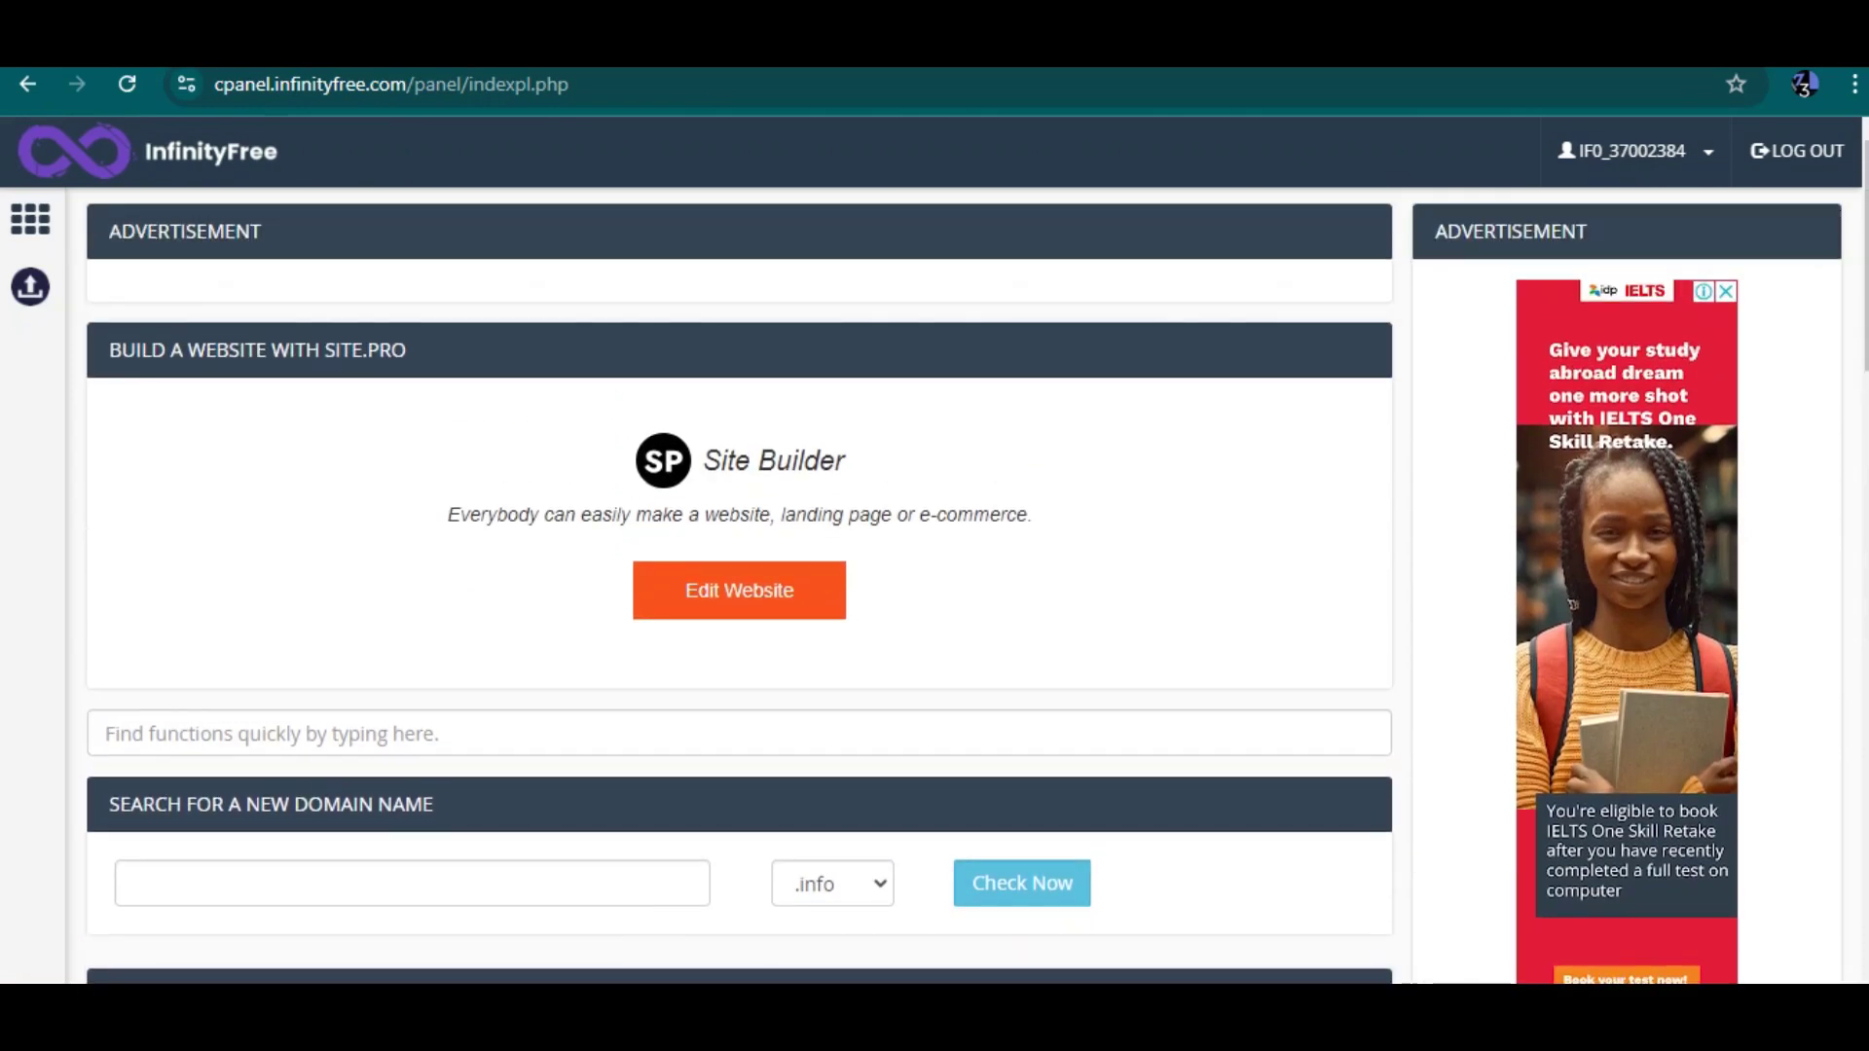
pyautogui.scroll(-6, 964, 584)
pyautogui.scroll(1, 964, 584)
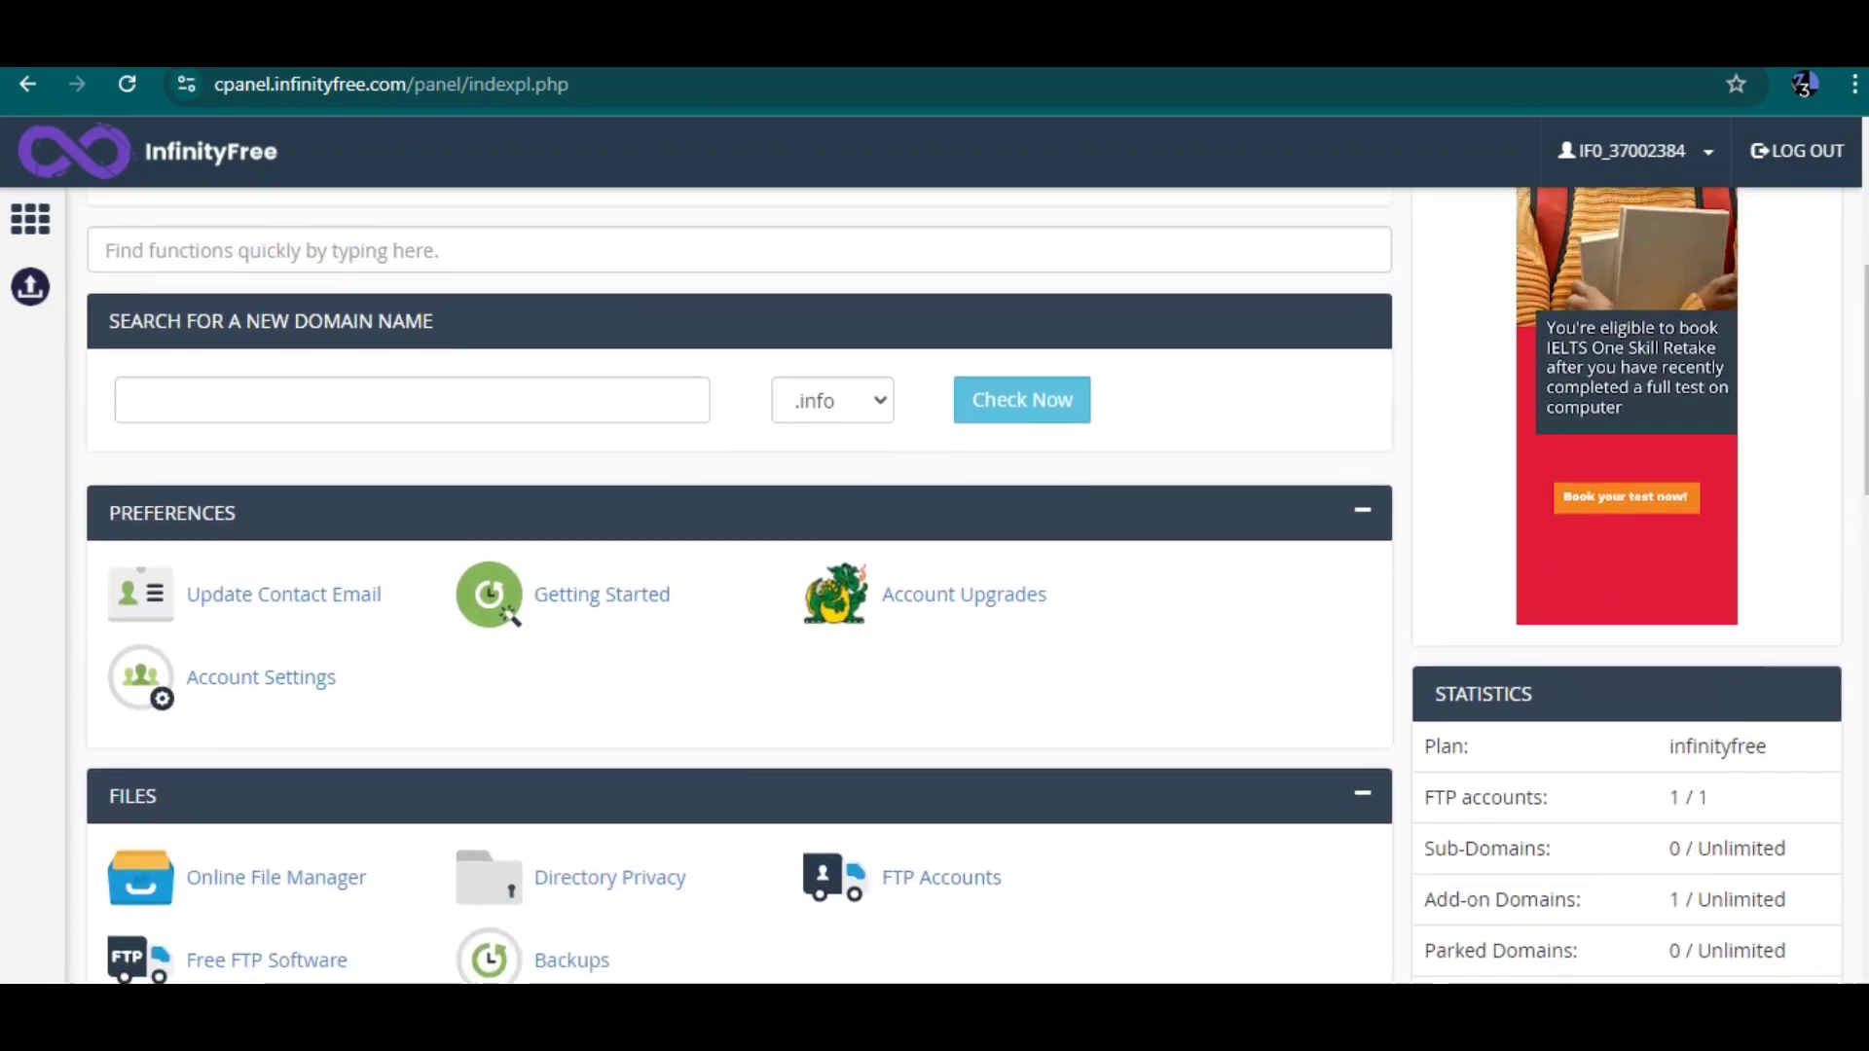
pyautogui.scroll(1, 935, 584)
pyautogui.click(959, 676)
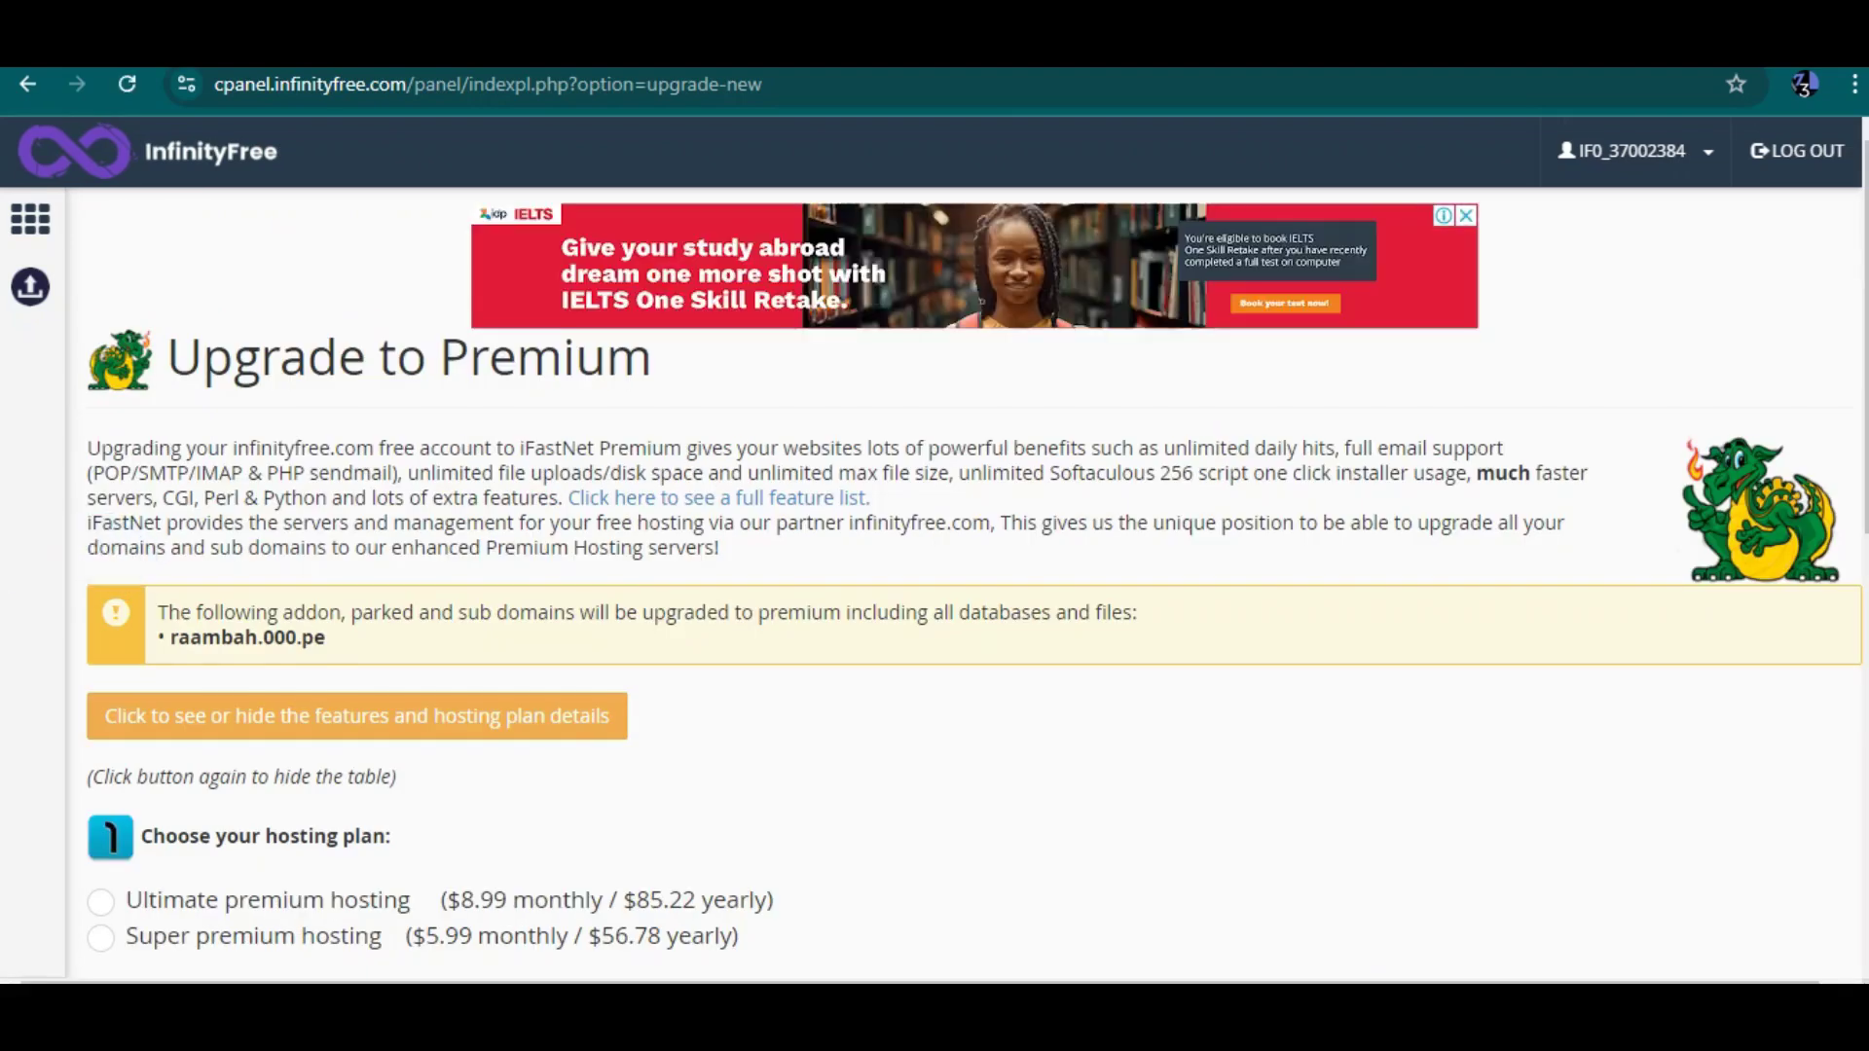
pyautogui.hotkey('alt', 'Left')
pyautogui.scroll(-4, 740, 584)
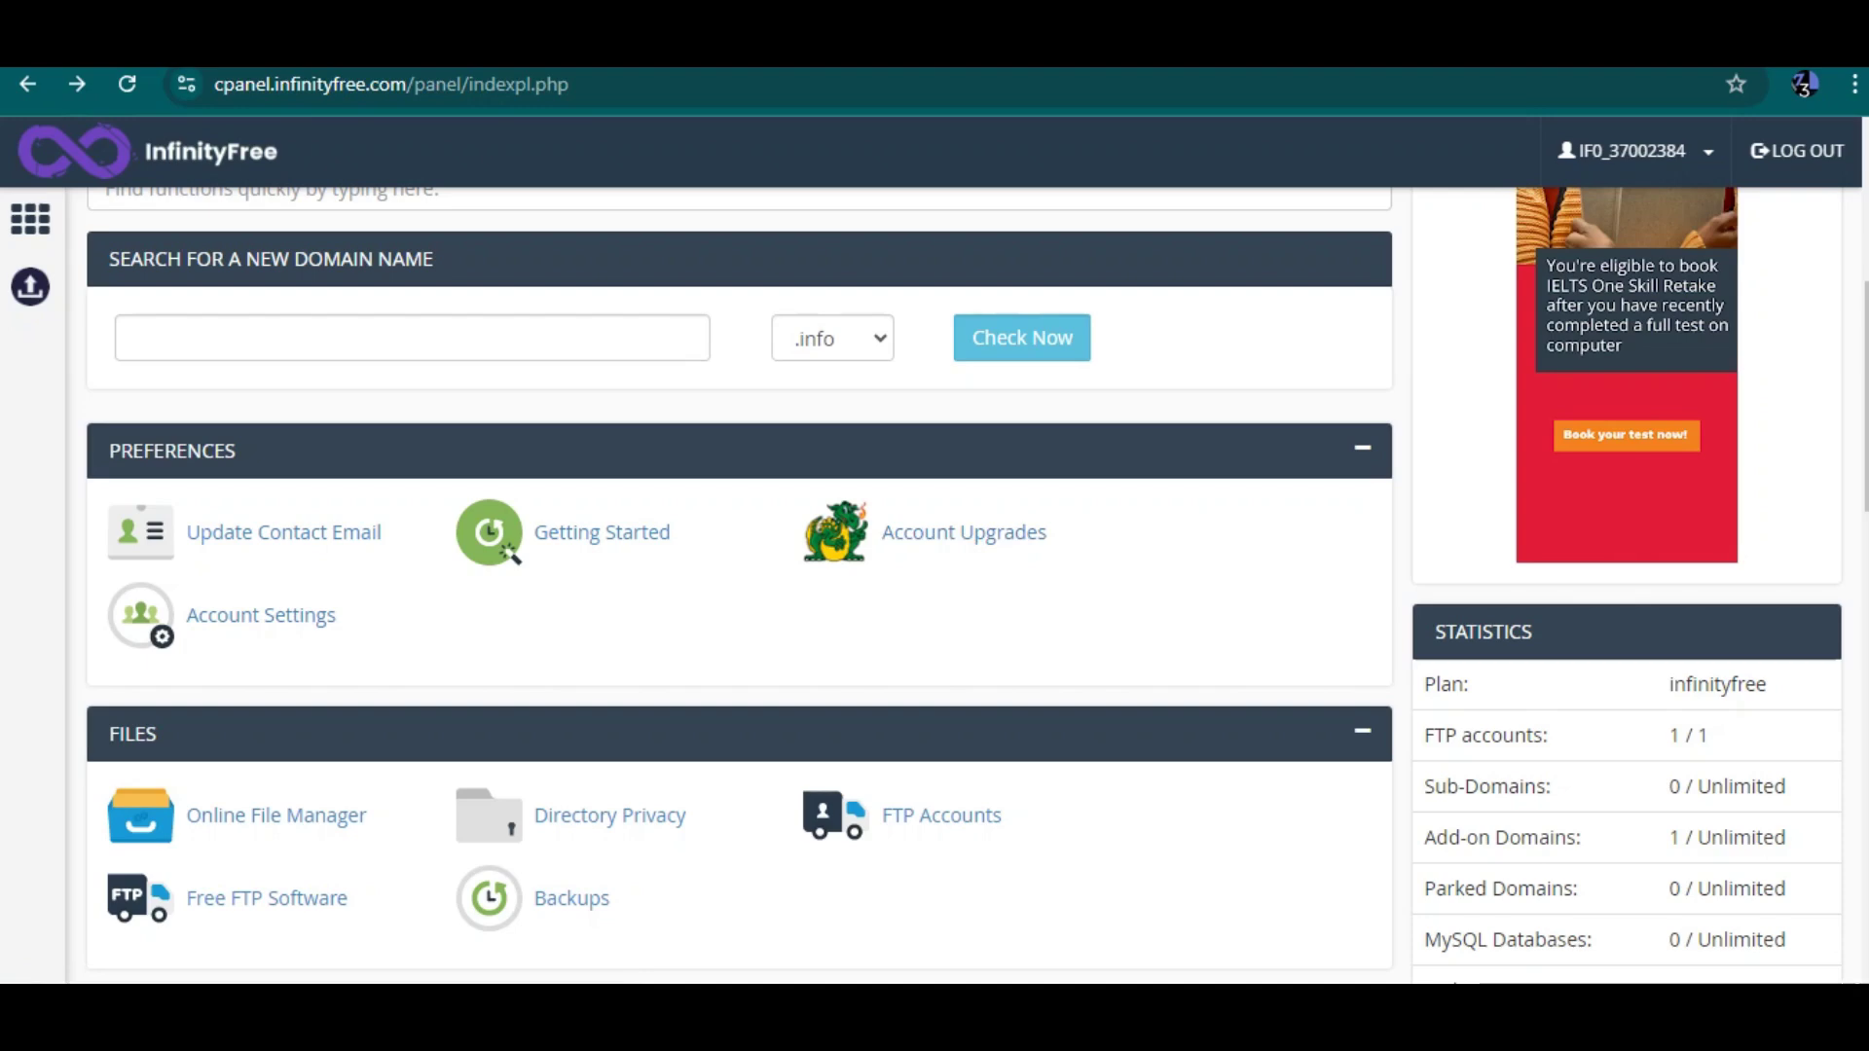
# - Collapse the Preferences section and open the Online File Manager in a new tab
pyautogui.click(1361, 448)
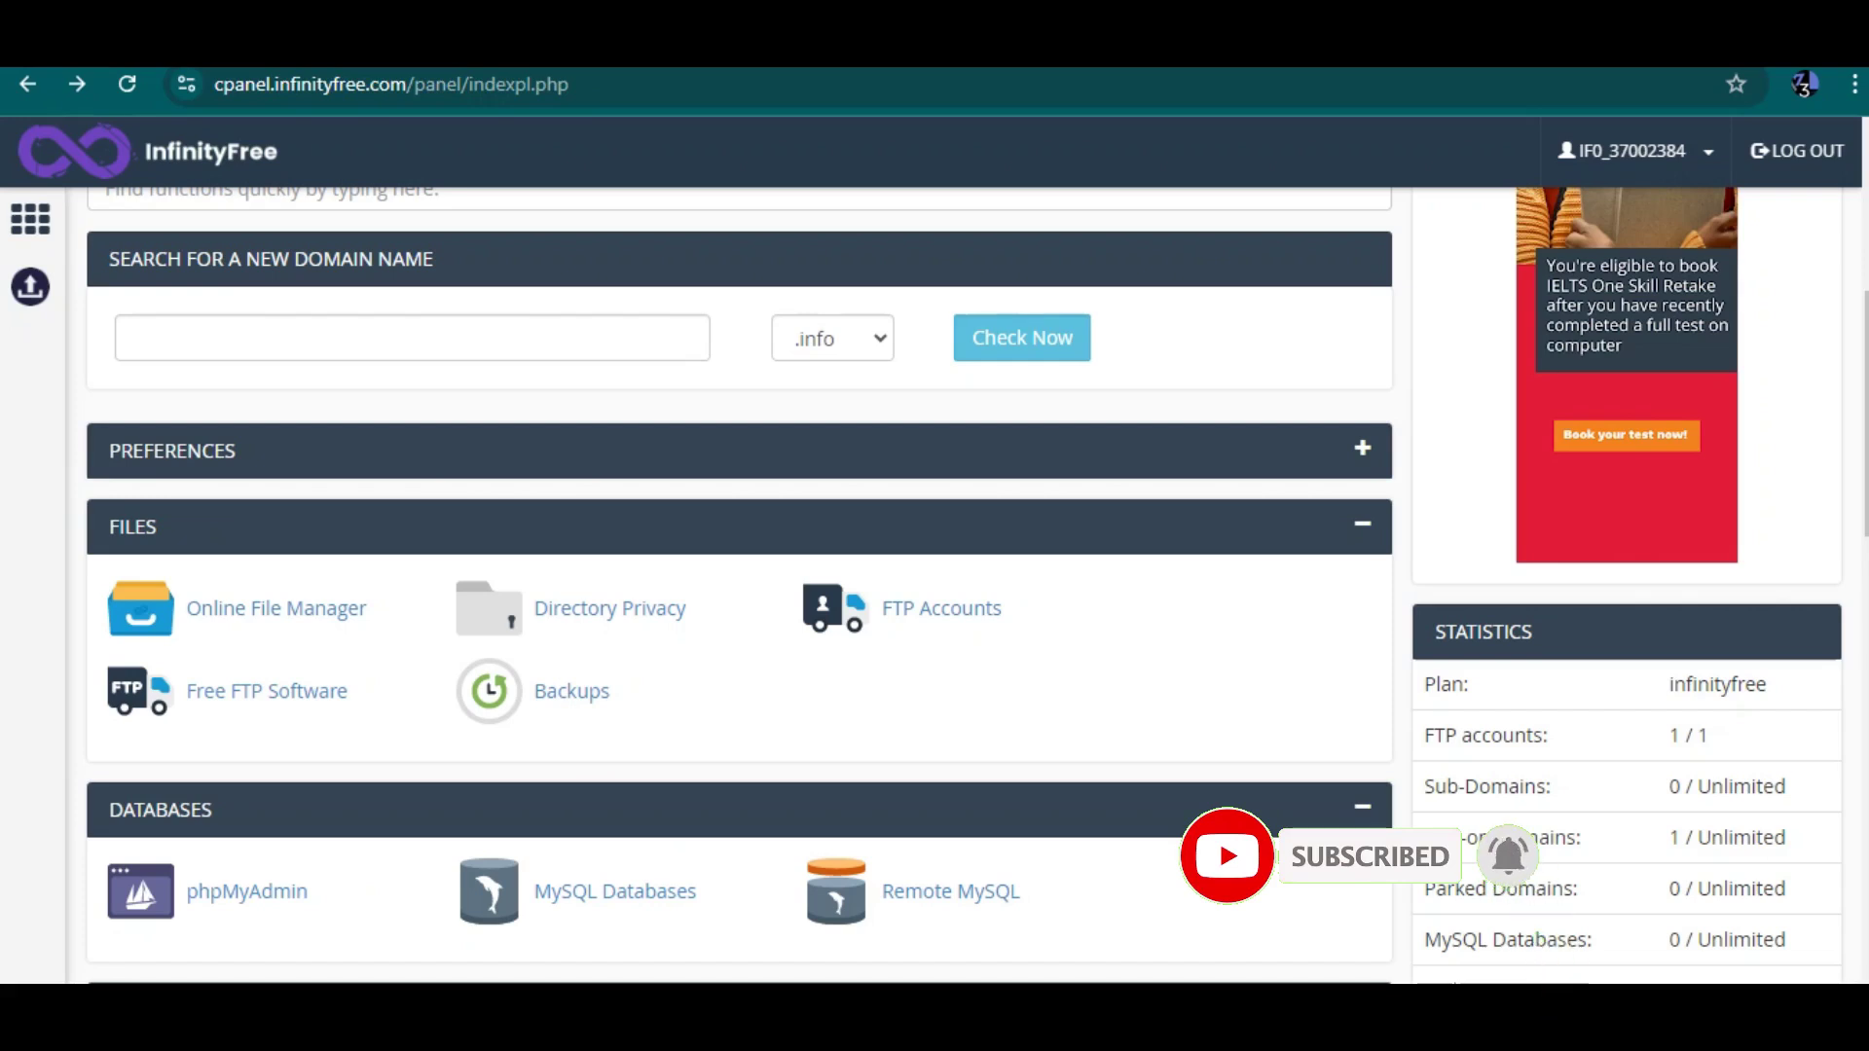
pyautogui.scroll(-2, 740, 584)
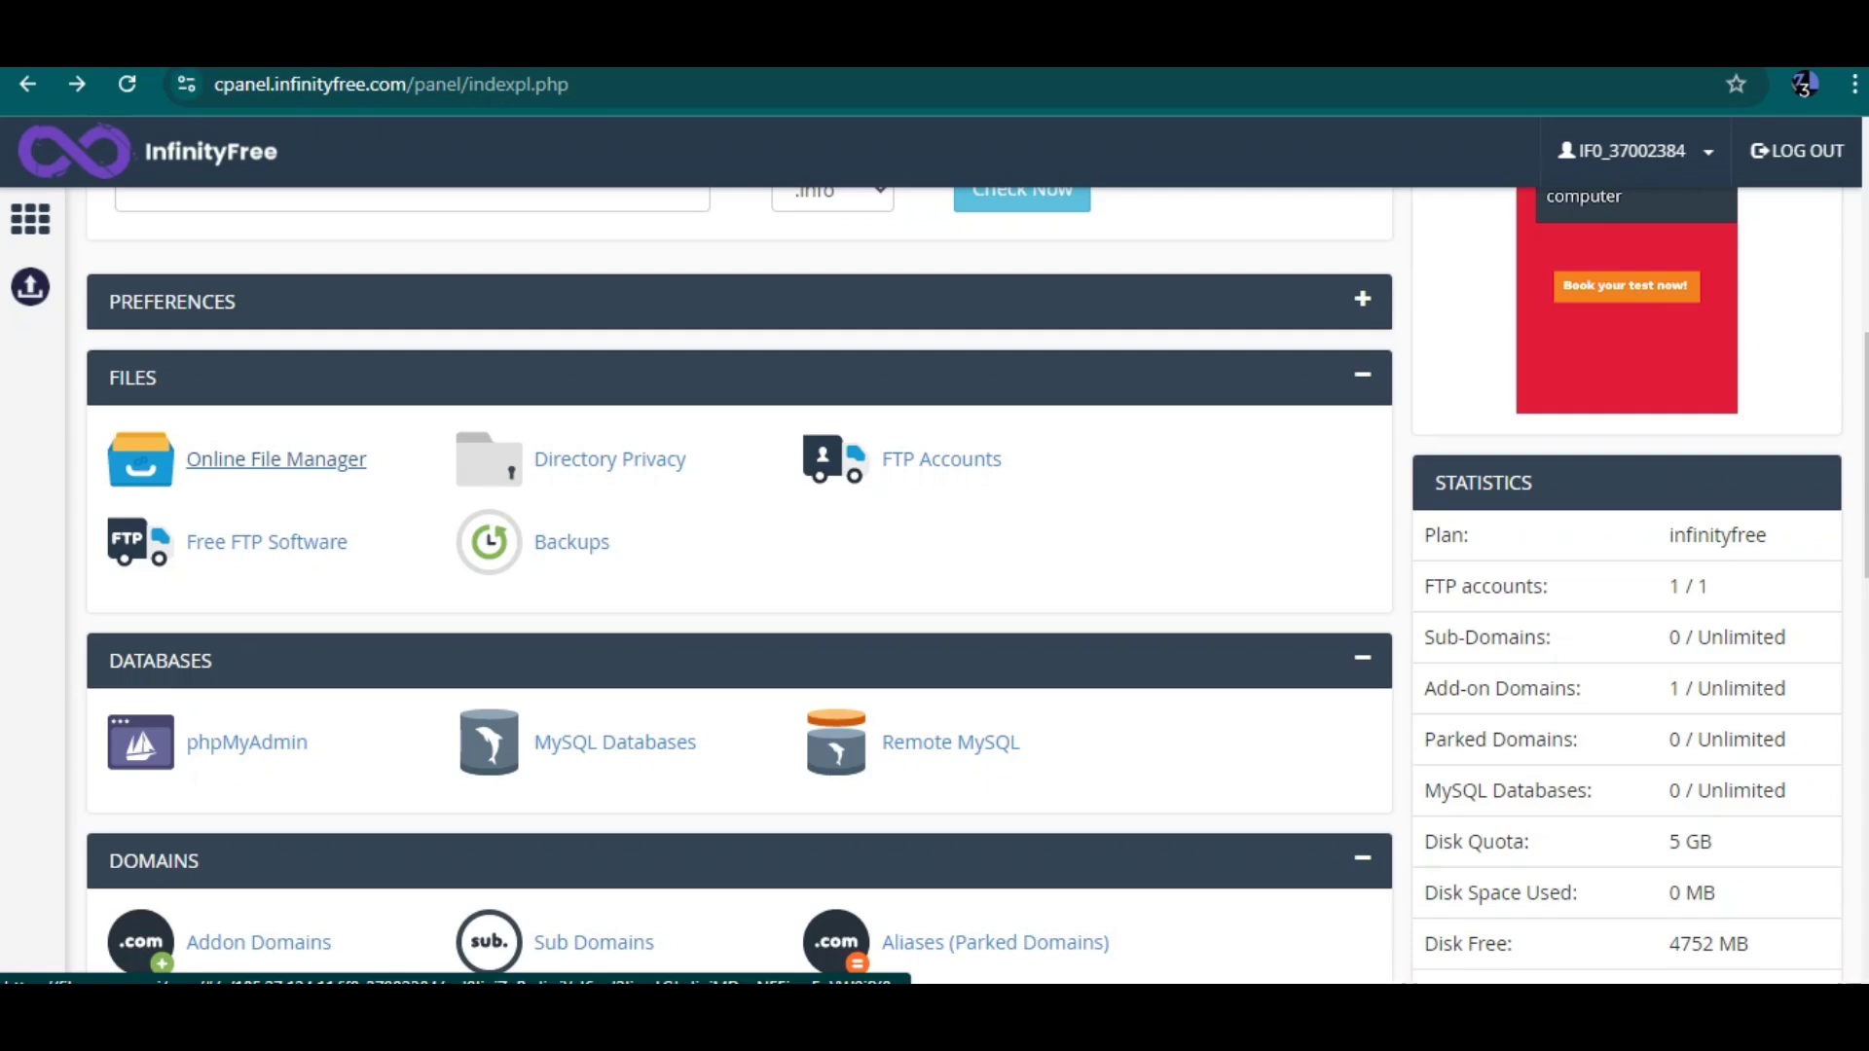
pyautogui.rightClick(308, 473)
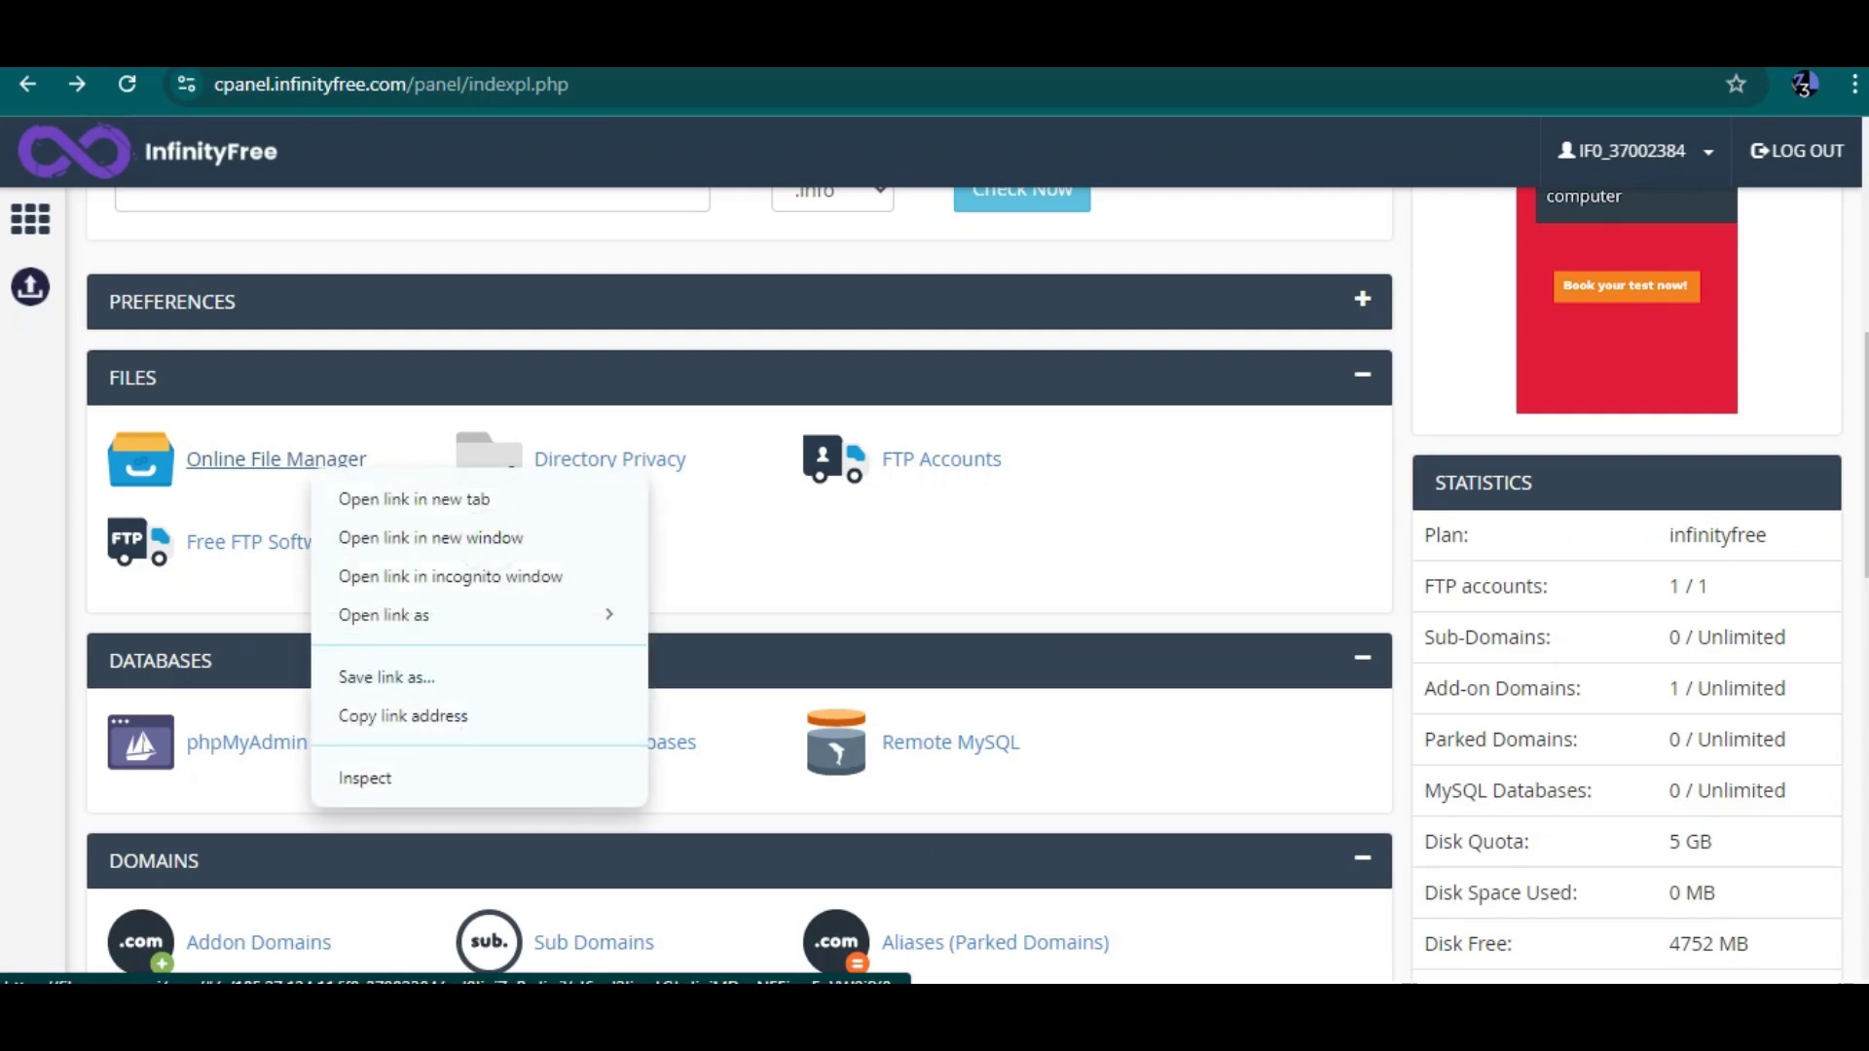
pyautogui.click(391, 493)
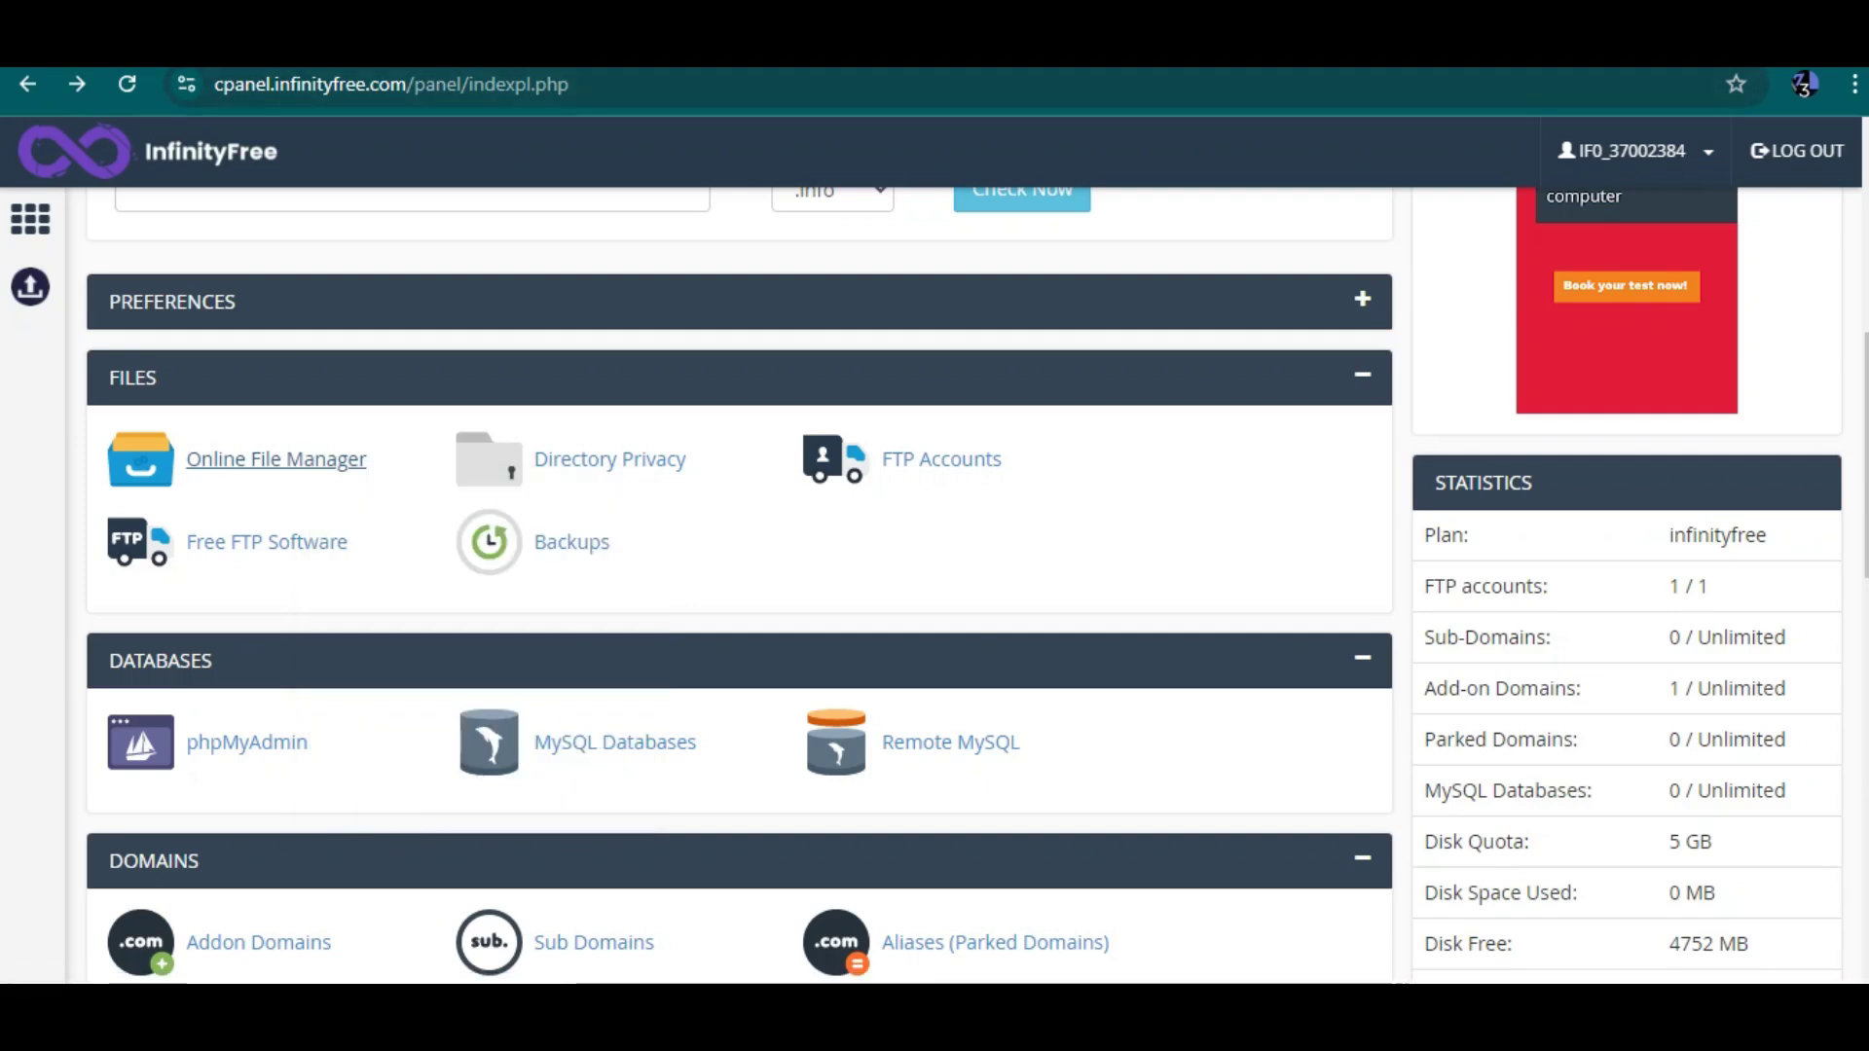
pyautogui.click(276, 460)
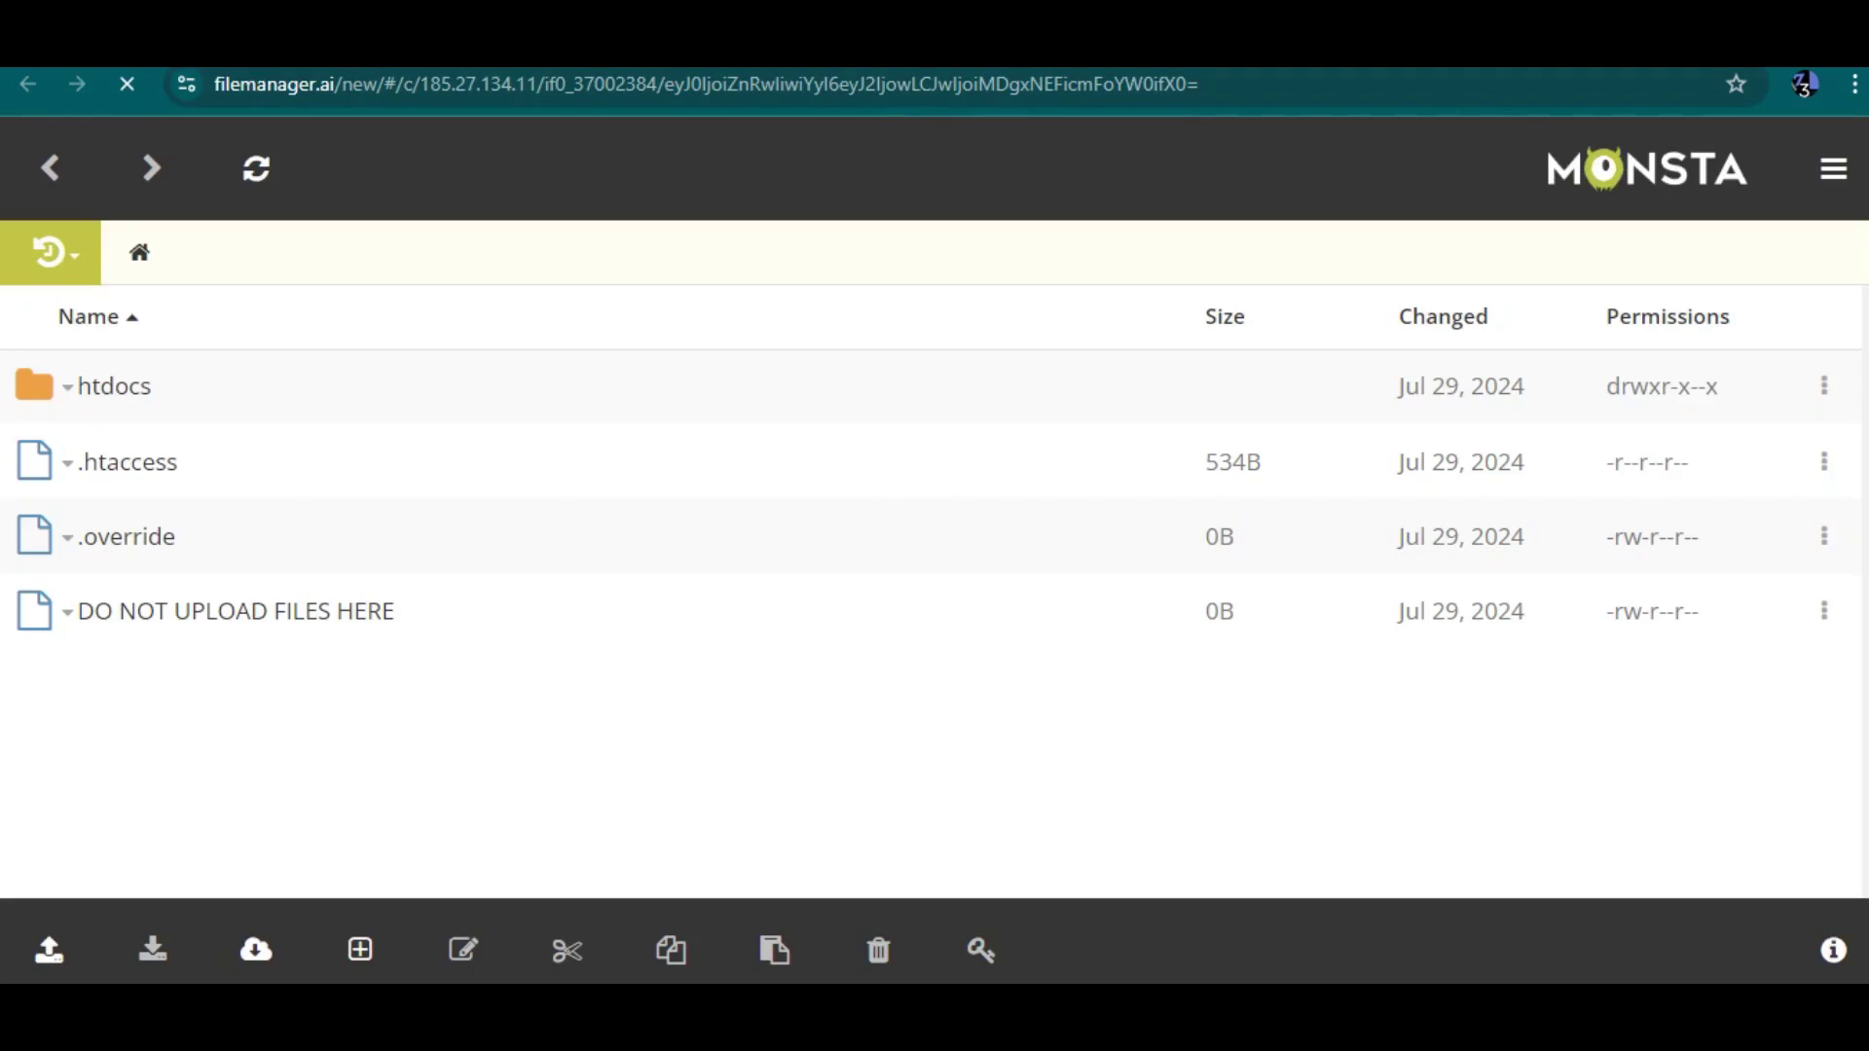
# - Open the htdocs folder in Monsta FTP to see index2.html, then return to the control panel tab
pyautogui.click(584, 386)
pyautogui.rightClick(339, 410)
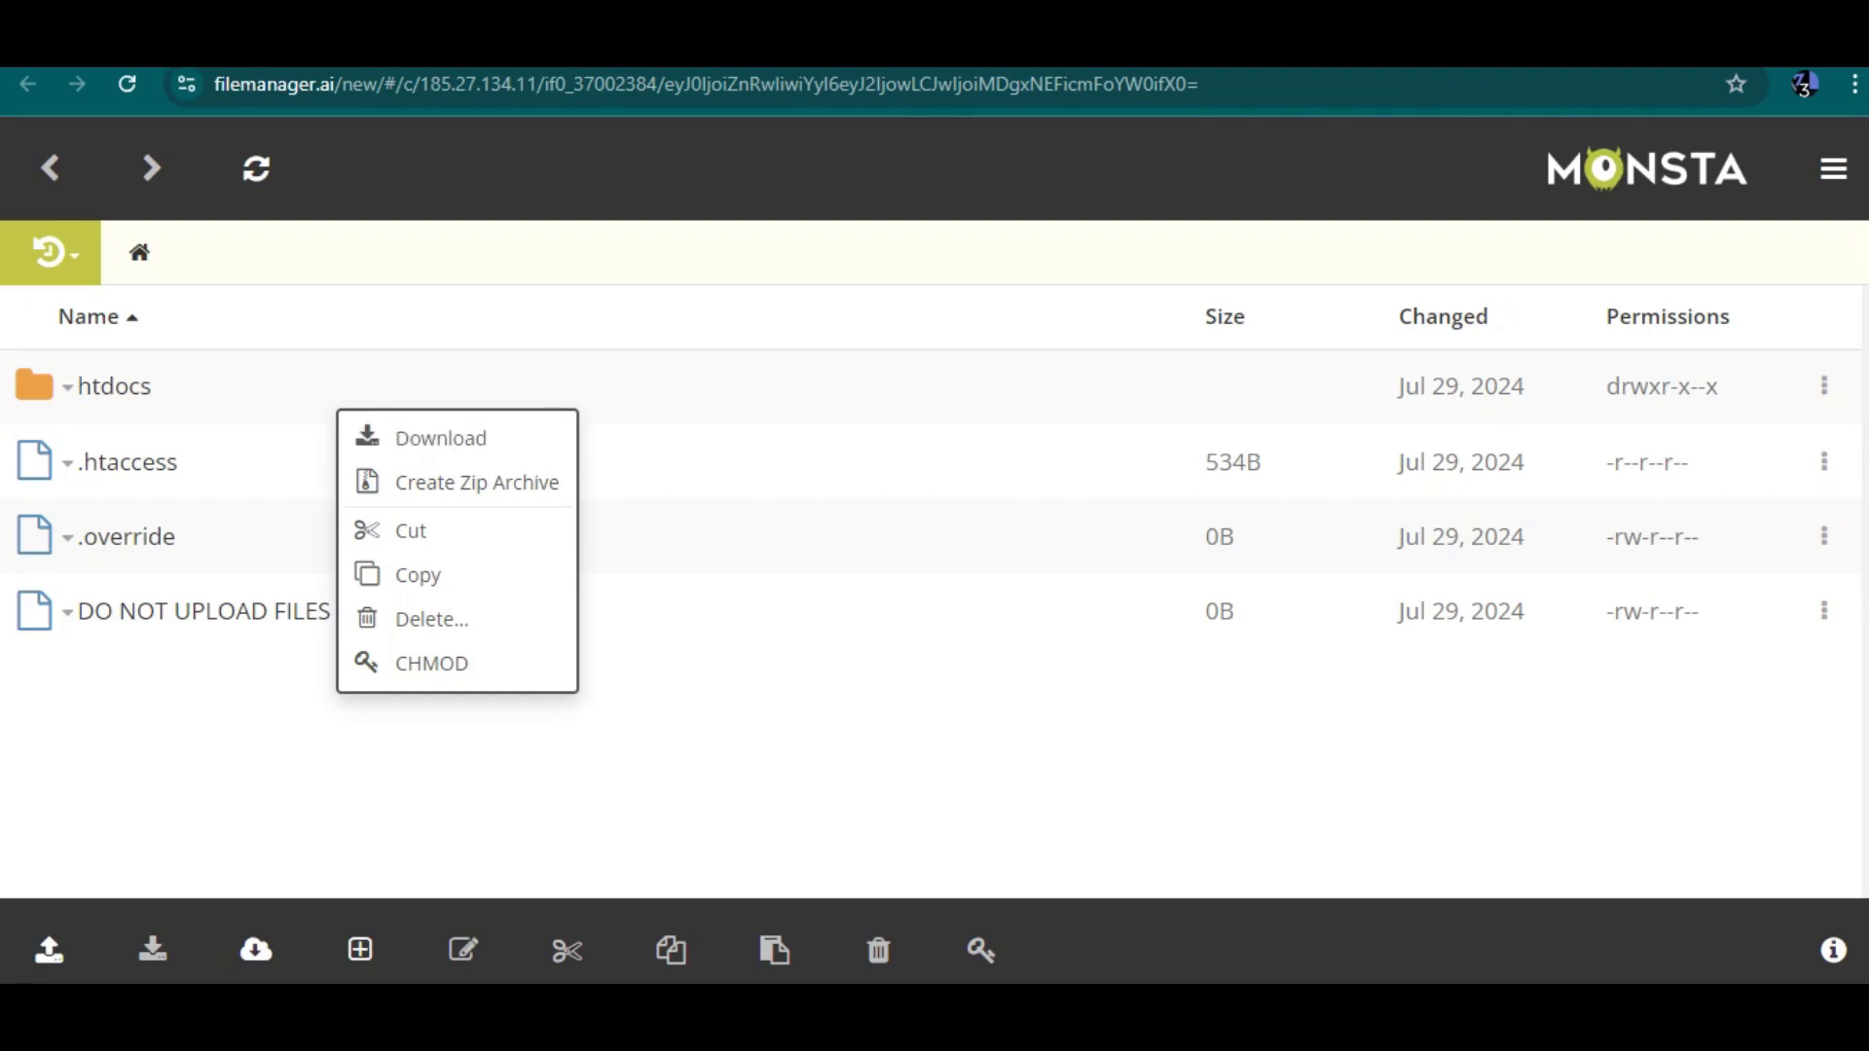
pyautogui.click(212, 392)
pyautogui.rightClick(212, 392)
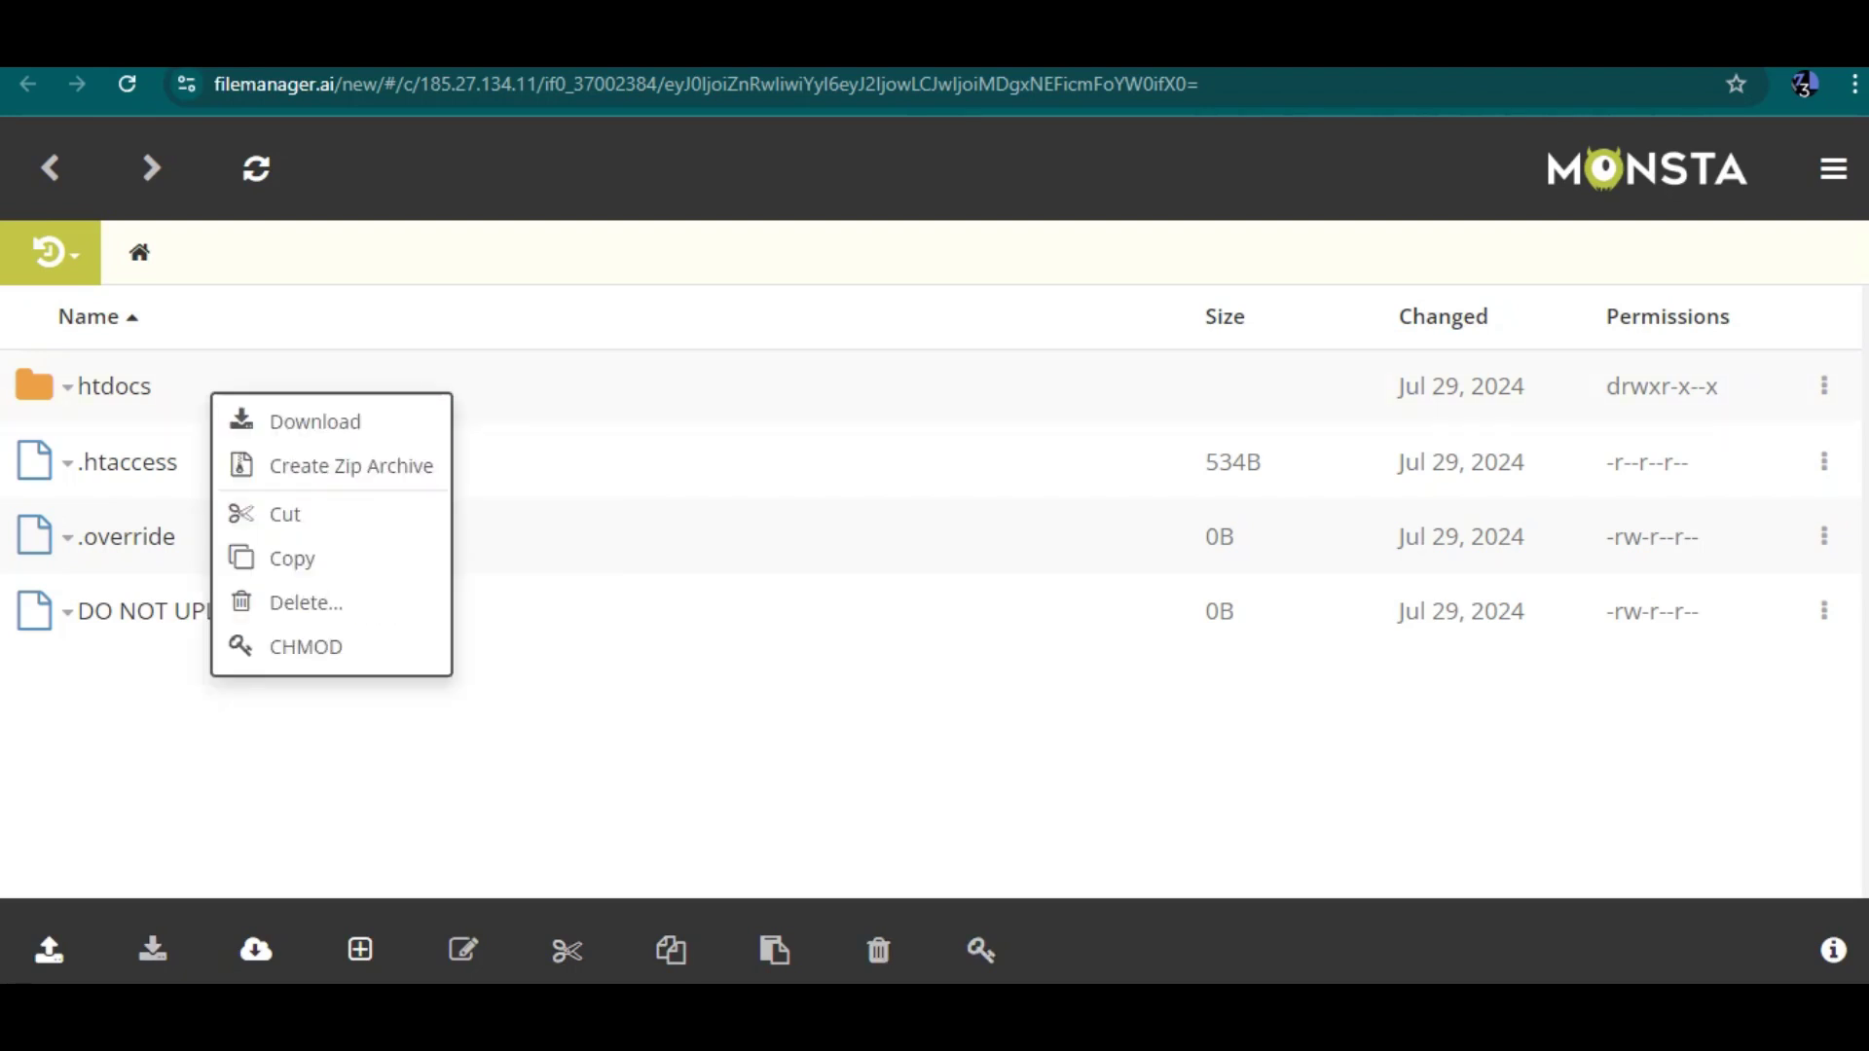
pyautogui.press('Escape')
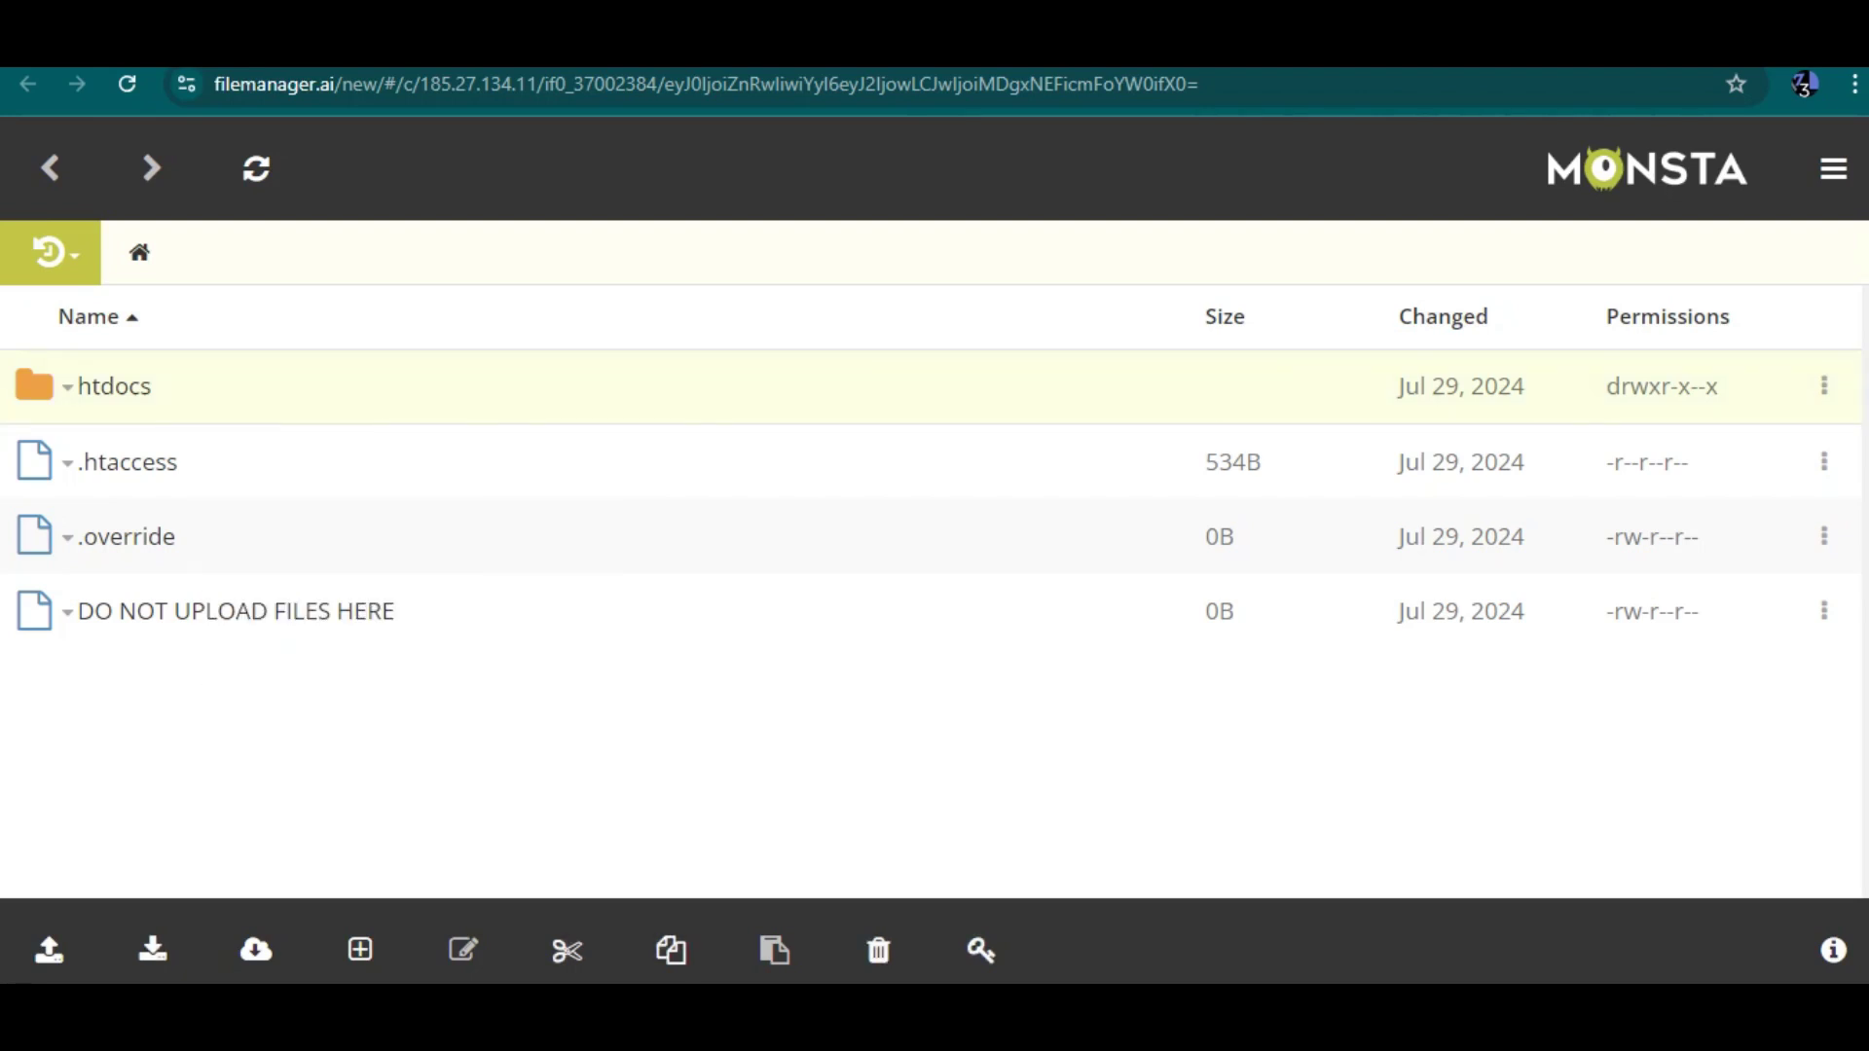
pyautogui.rightClick(523, 401)
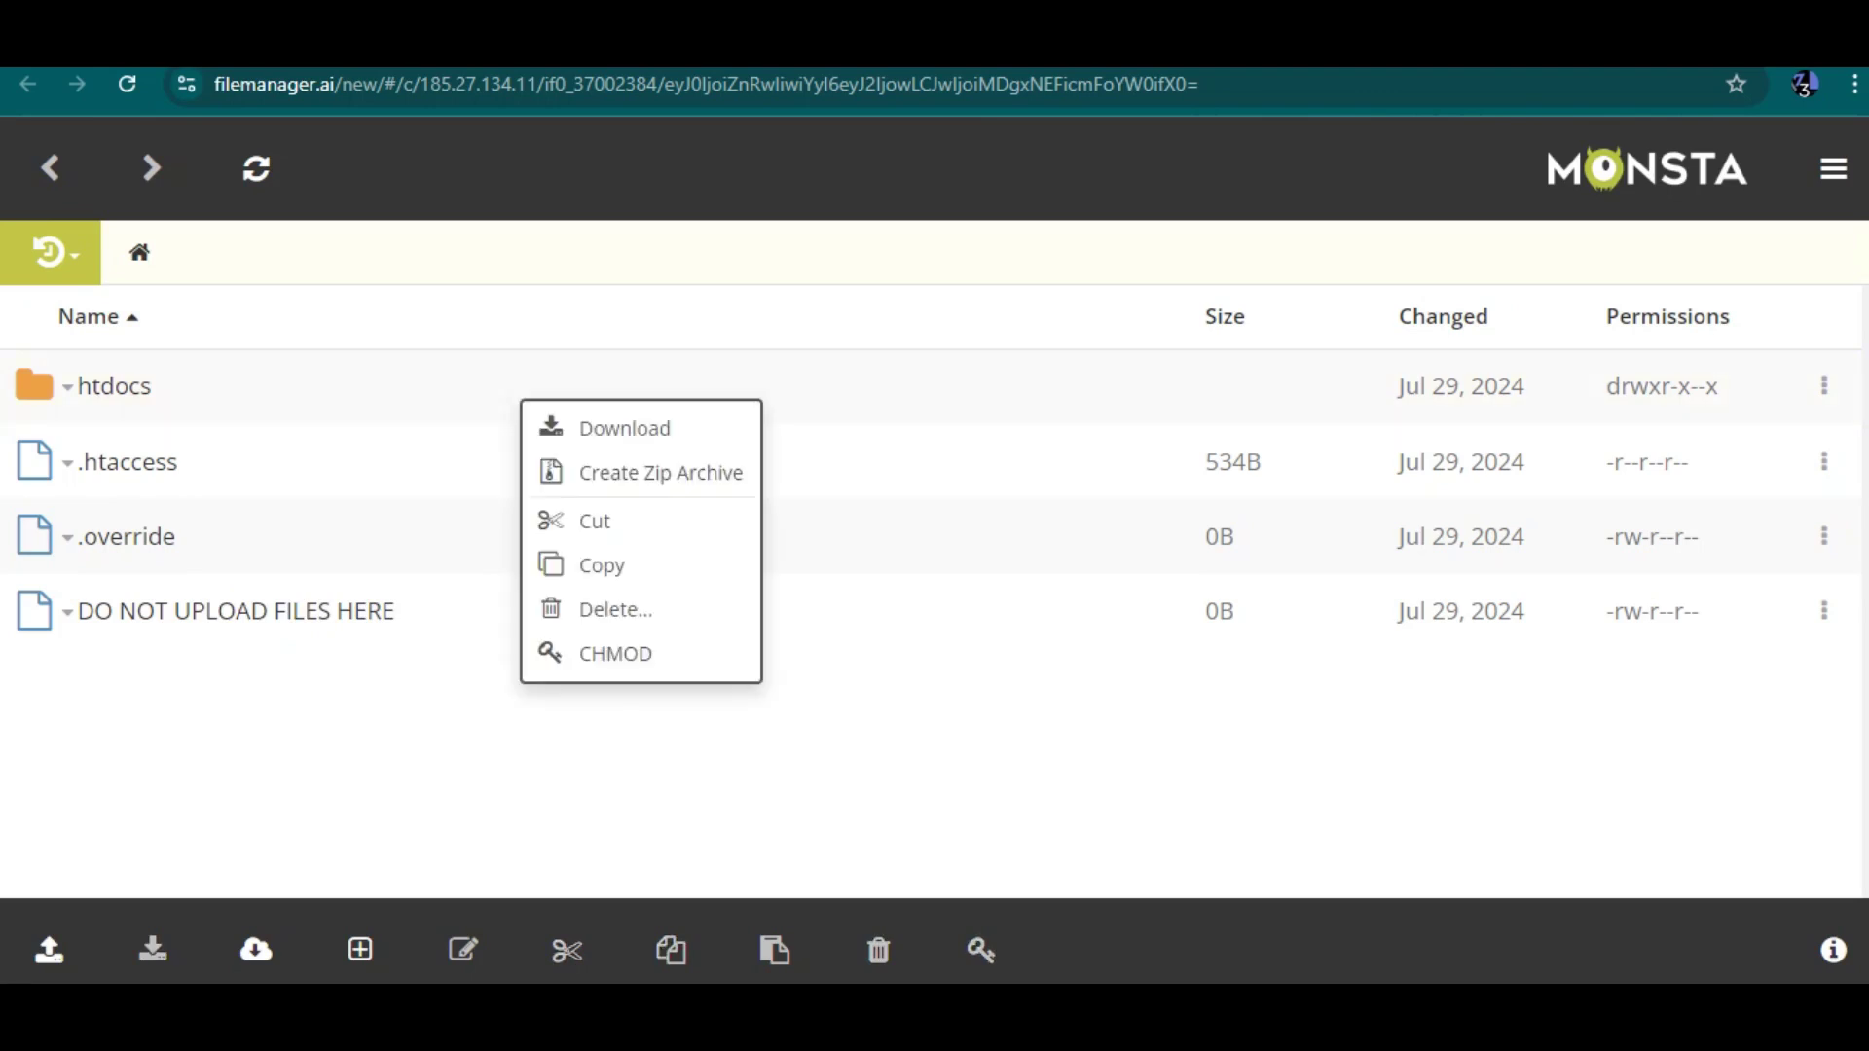
pyautogui.click(584, 387)
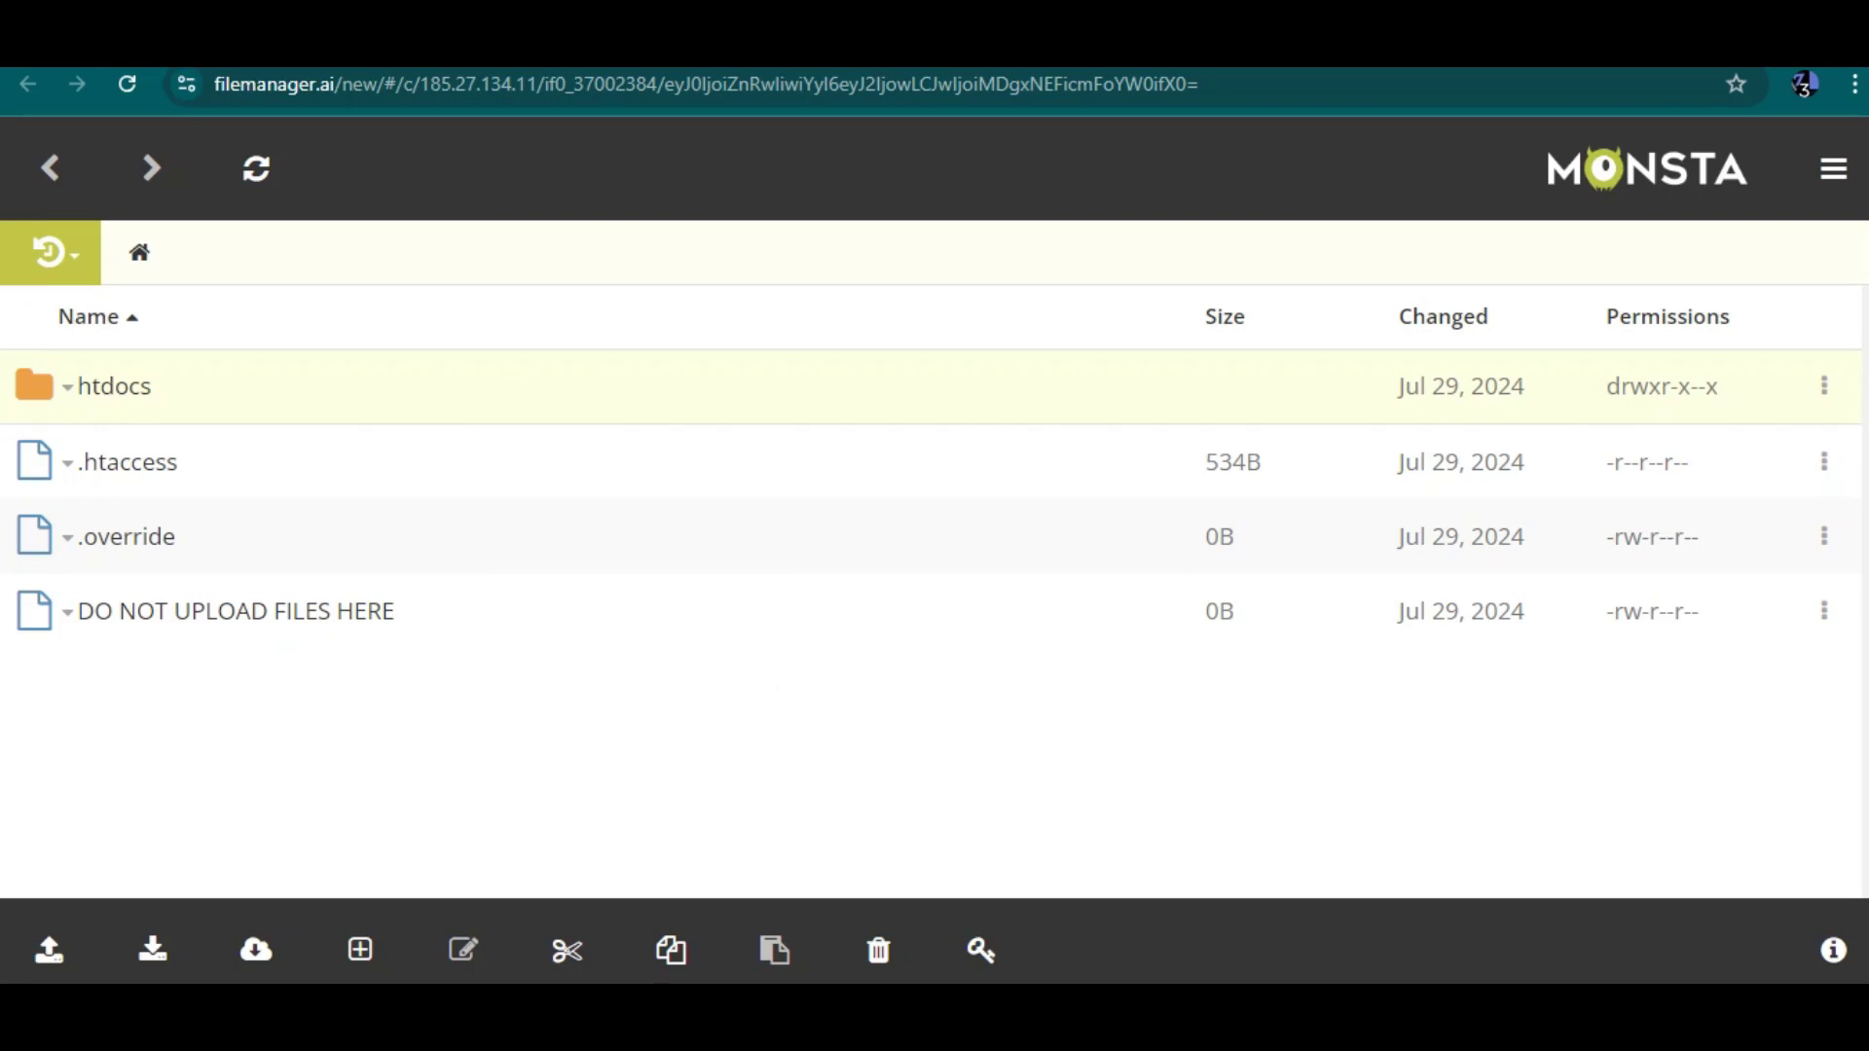
pyautogui.click(67, 387)
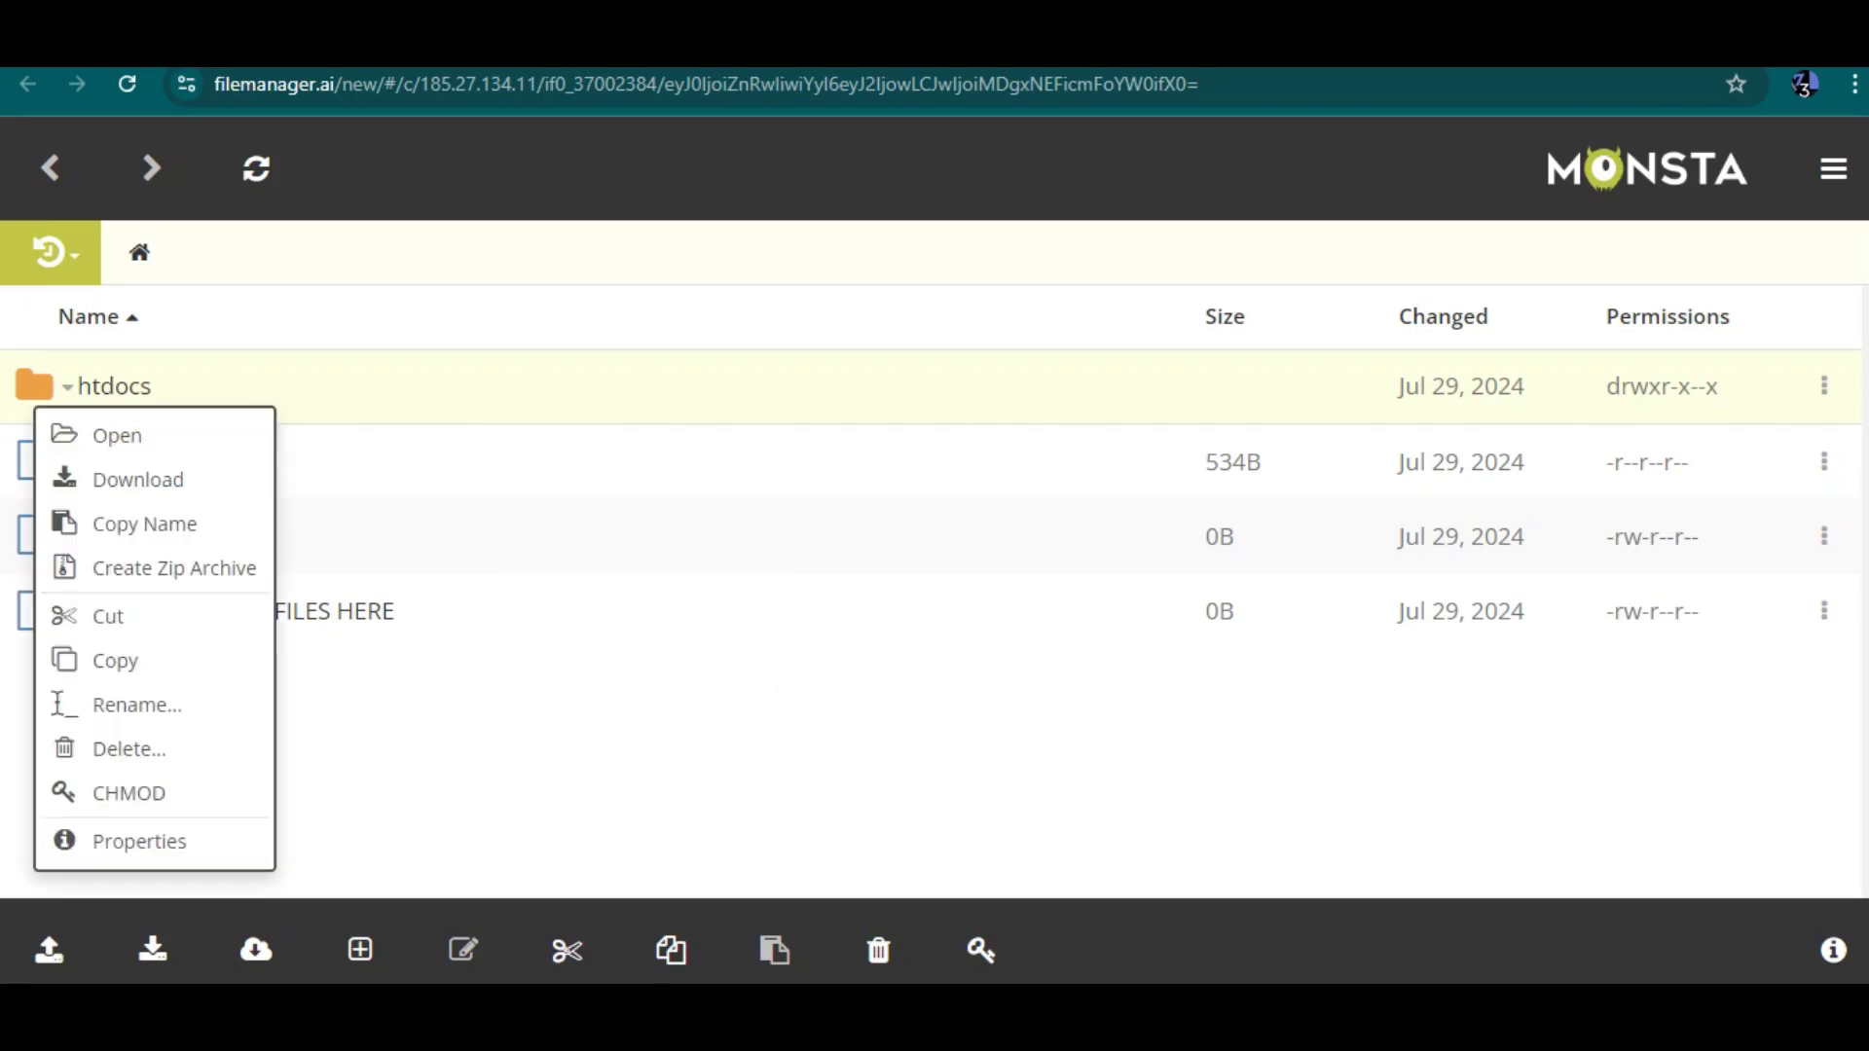
pyautogui.click(117, 435)
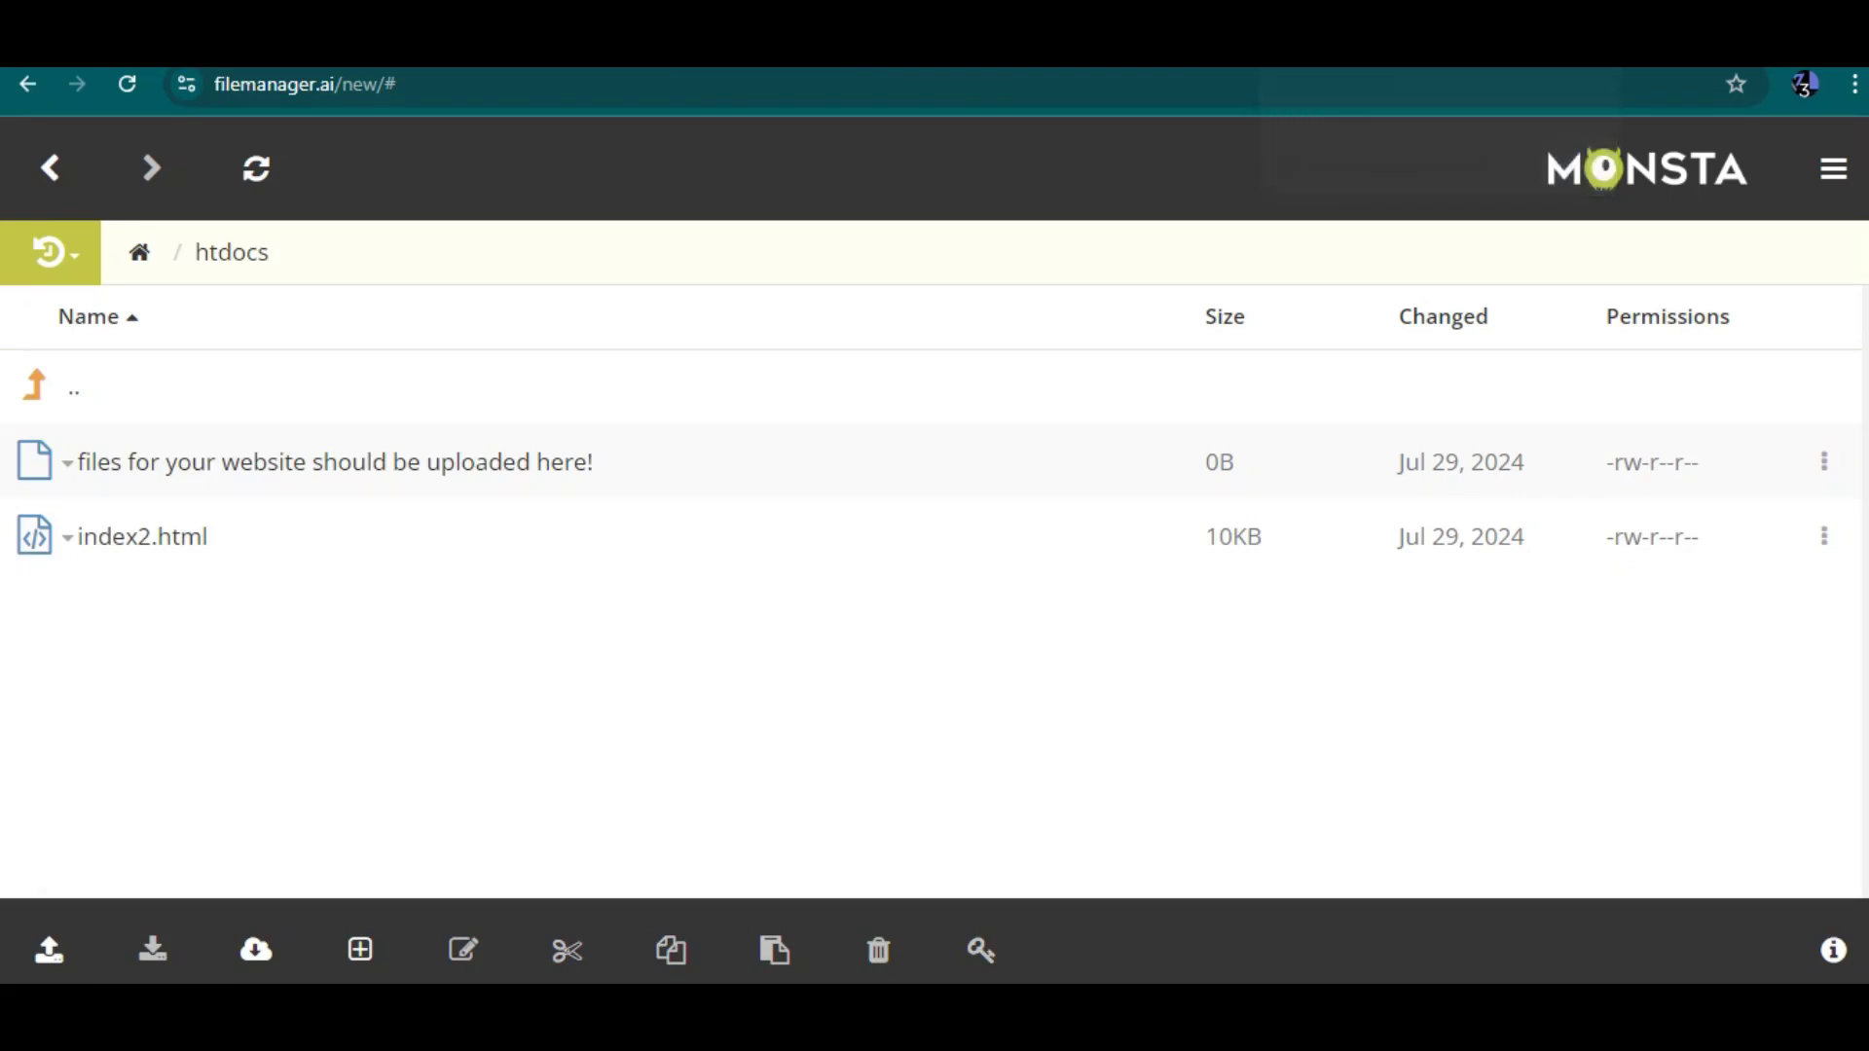
pyautogui.hotkey('ctrl', 'shift', 'Tab')
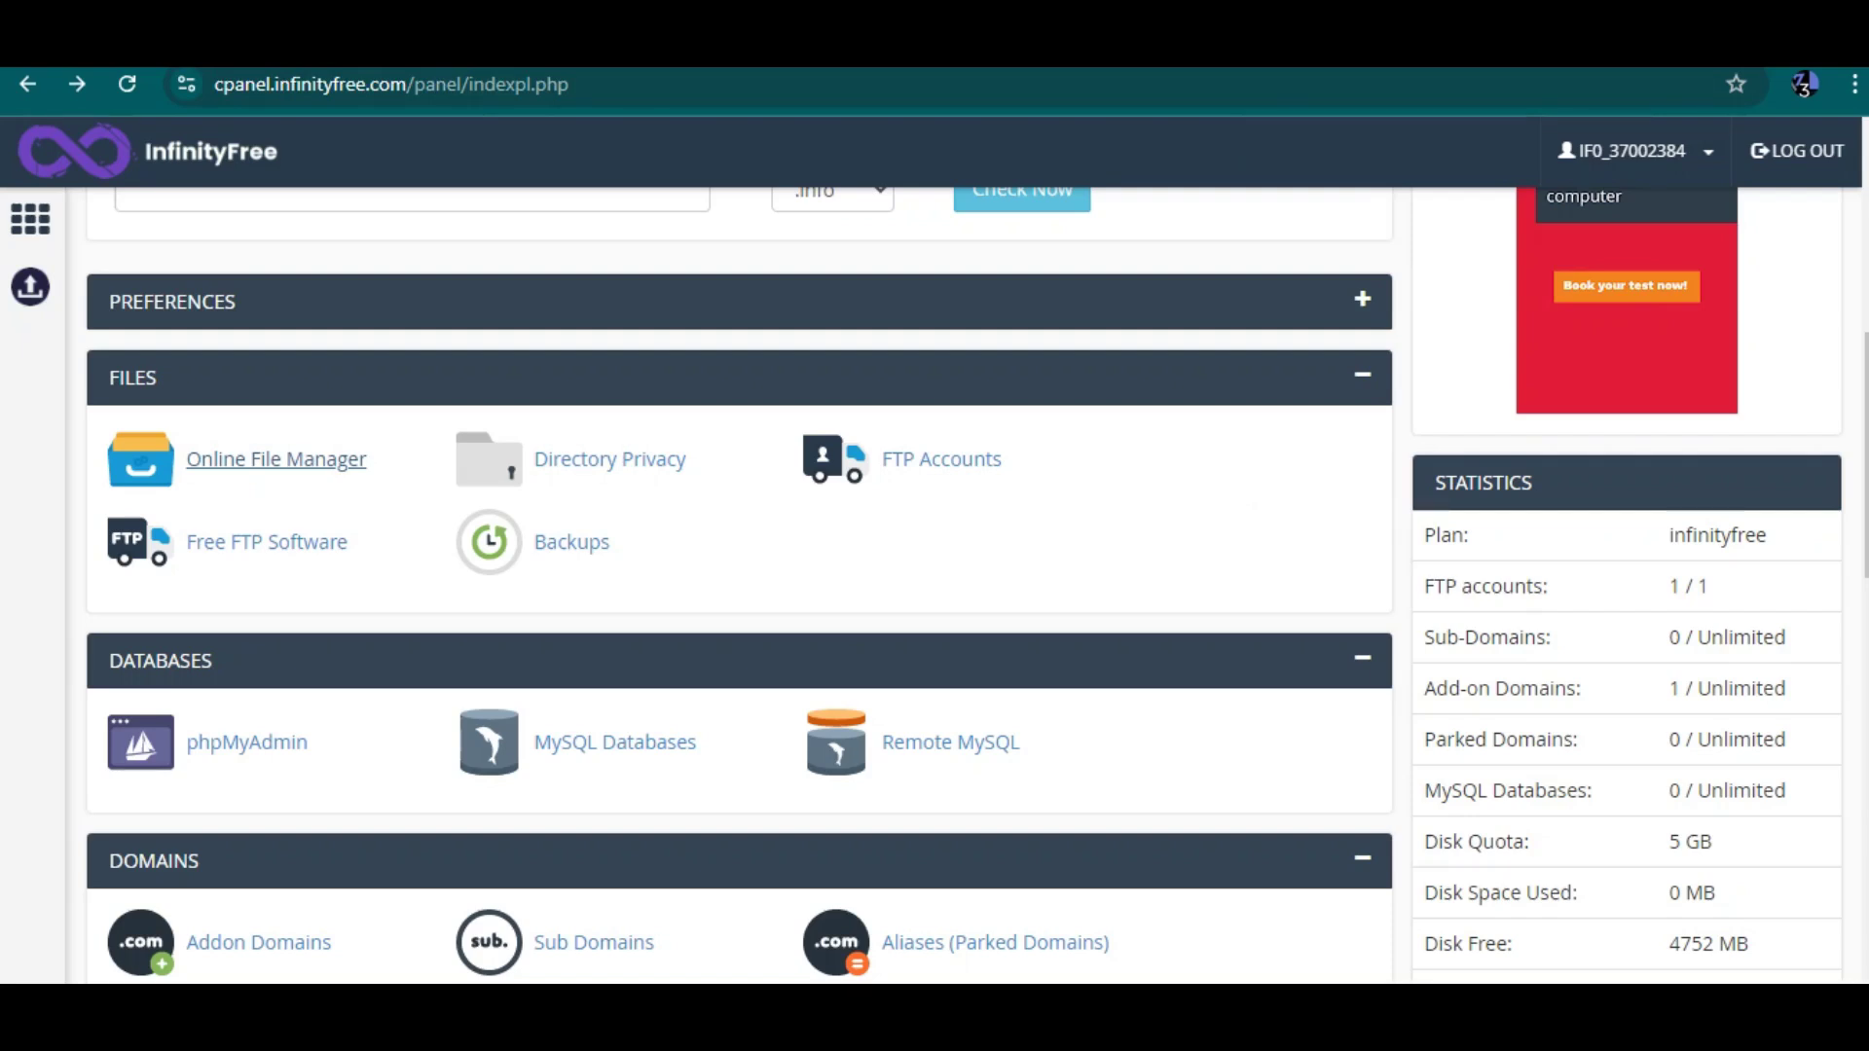
pyautogui.scroll(-1, 964, 584)
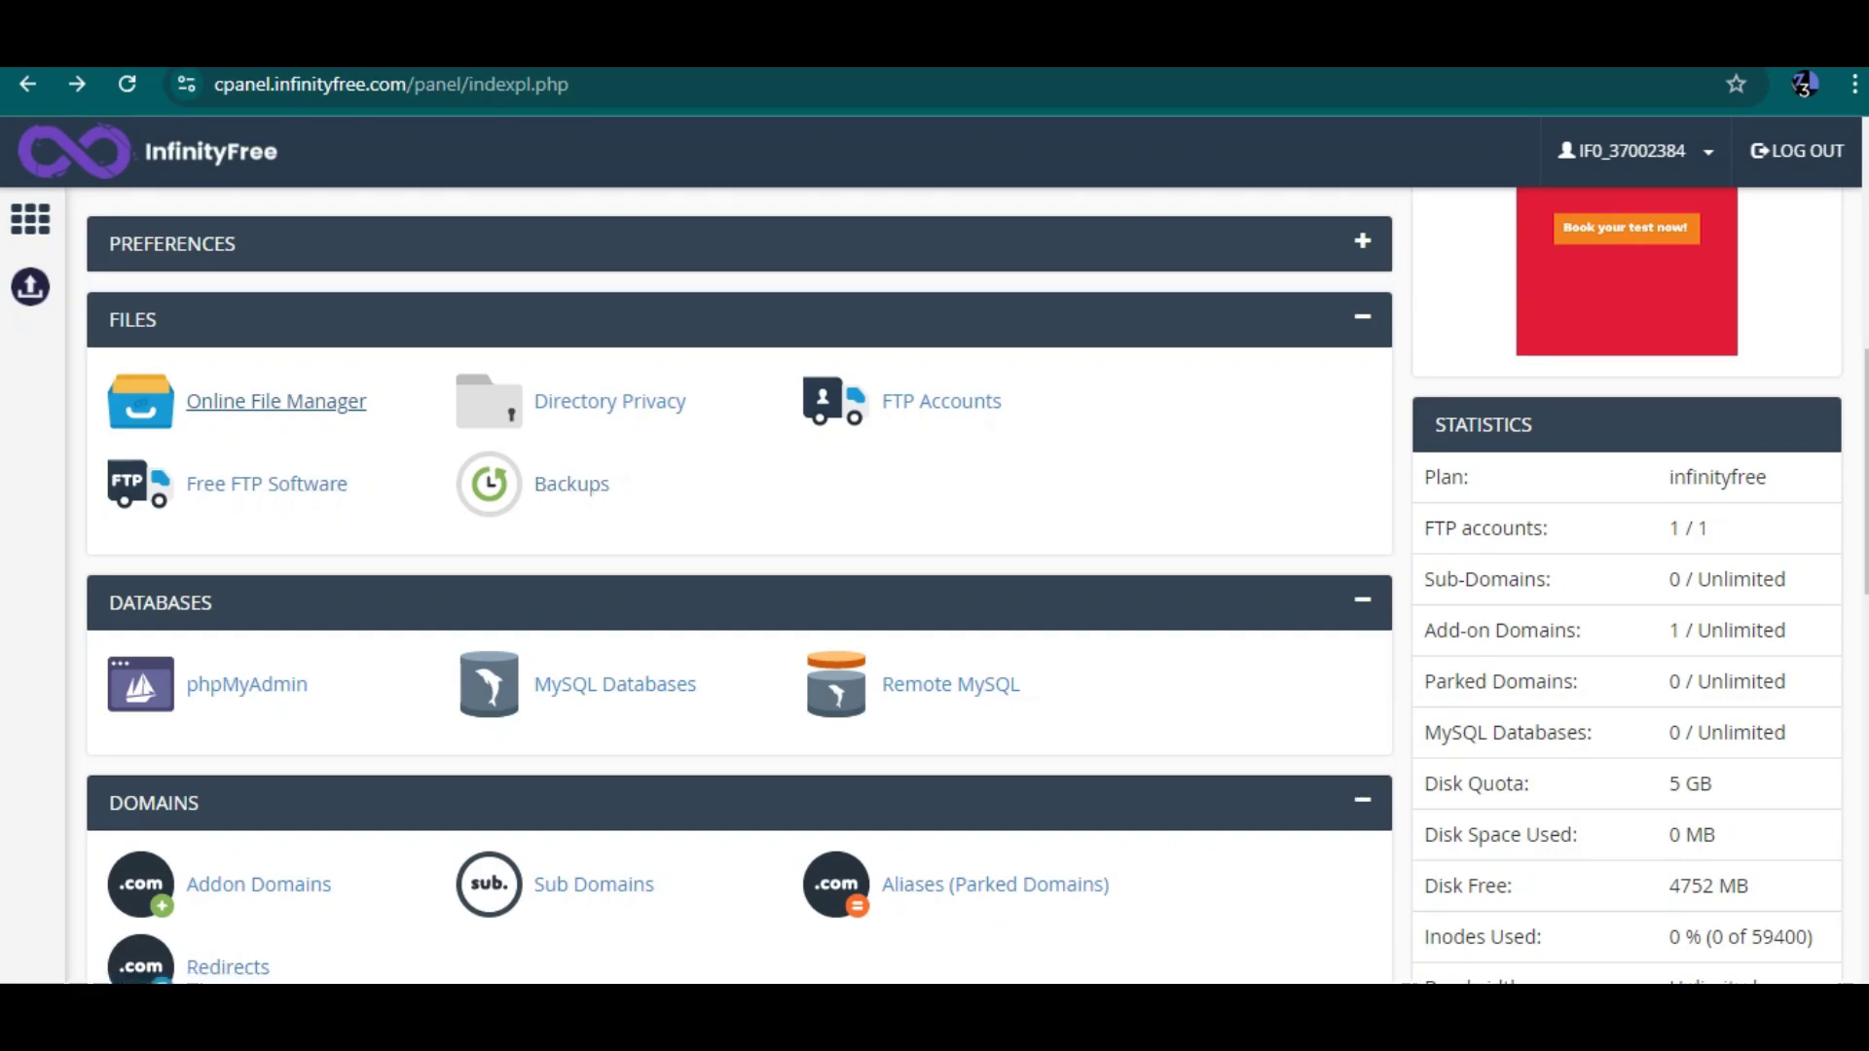
pyautogui.scroll(-1, 571, 484)
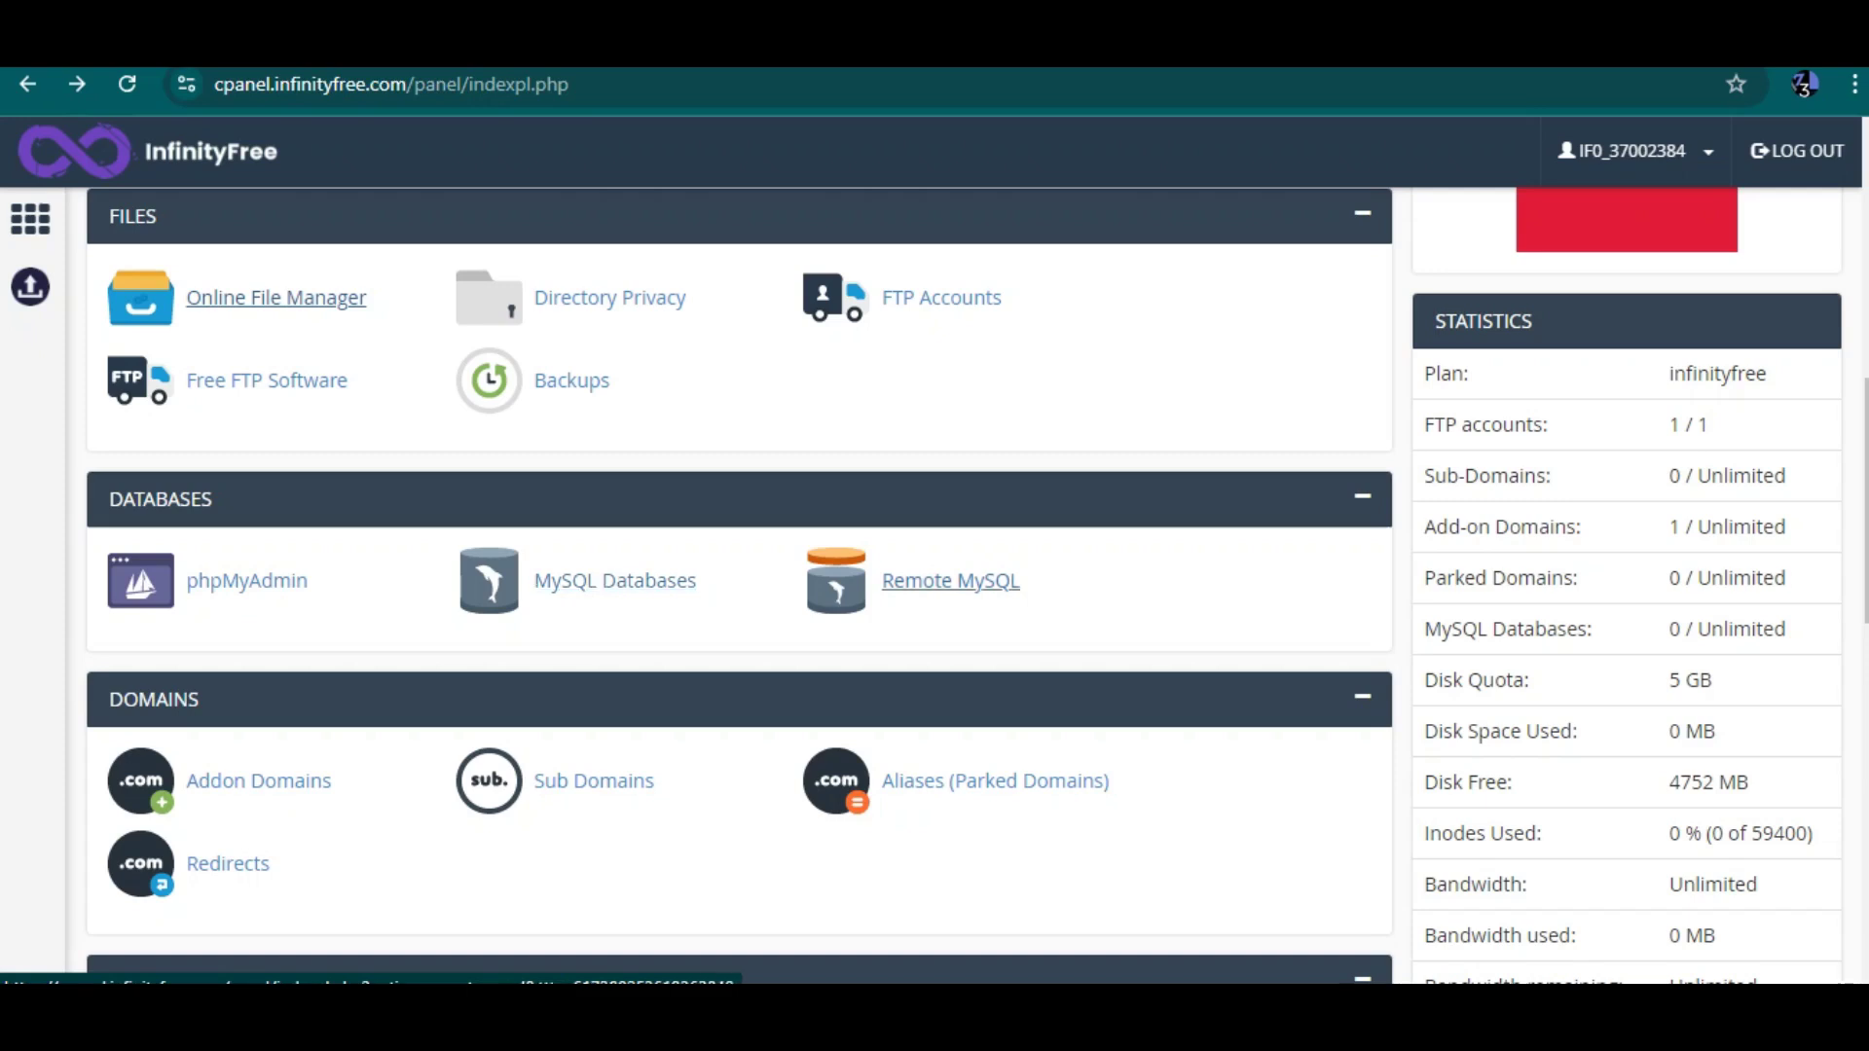
pyautogui.scroll(-2, 950, 580)
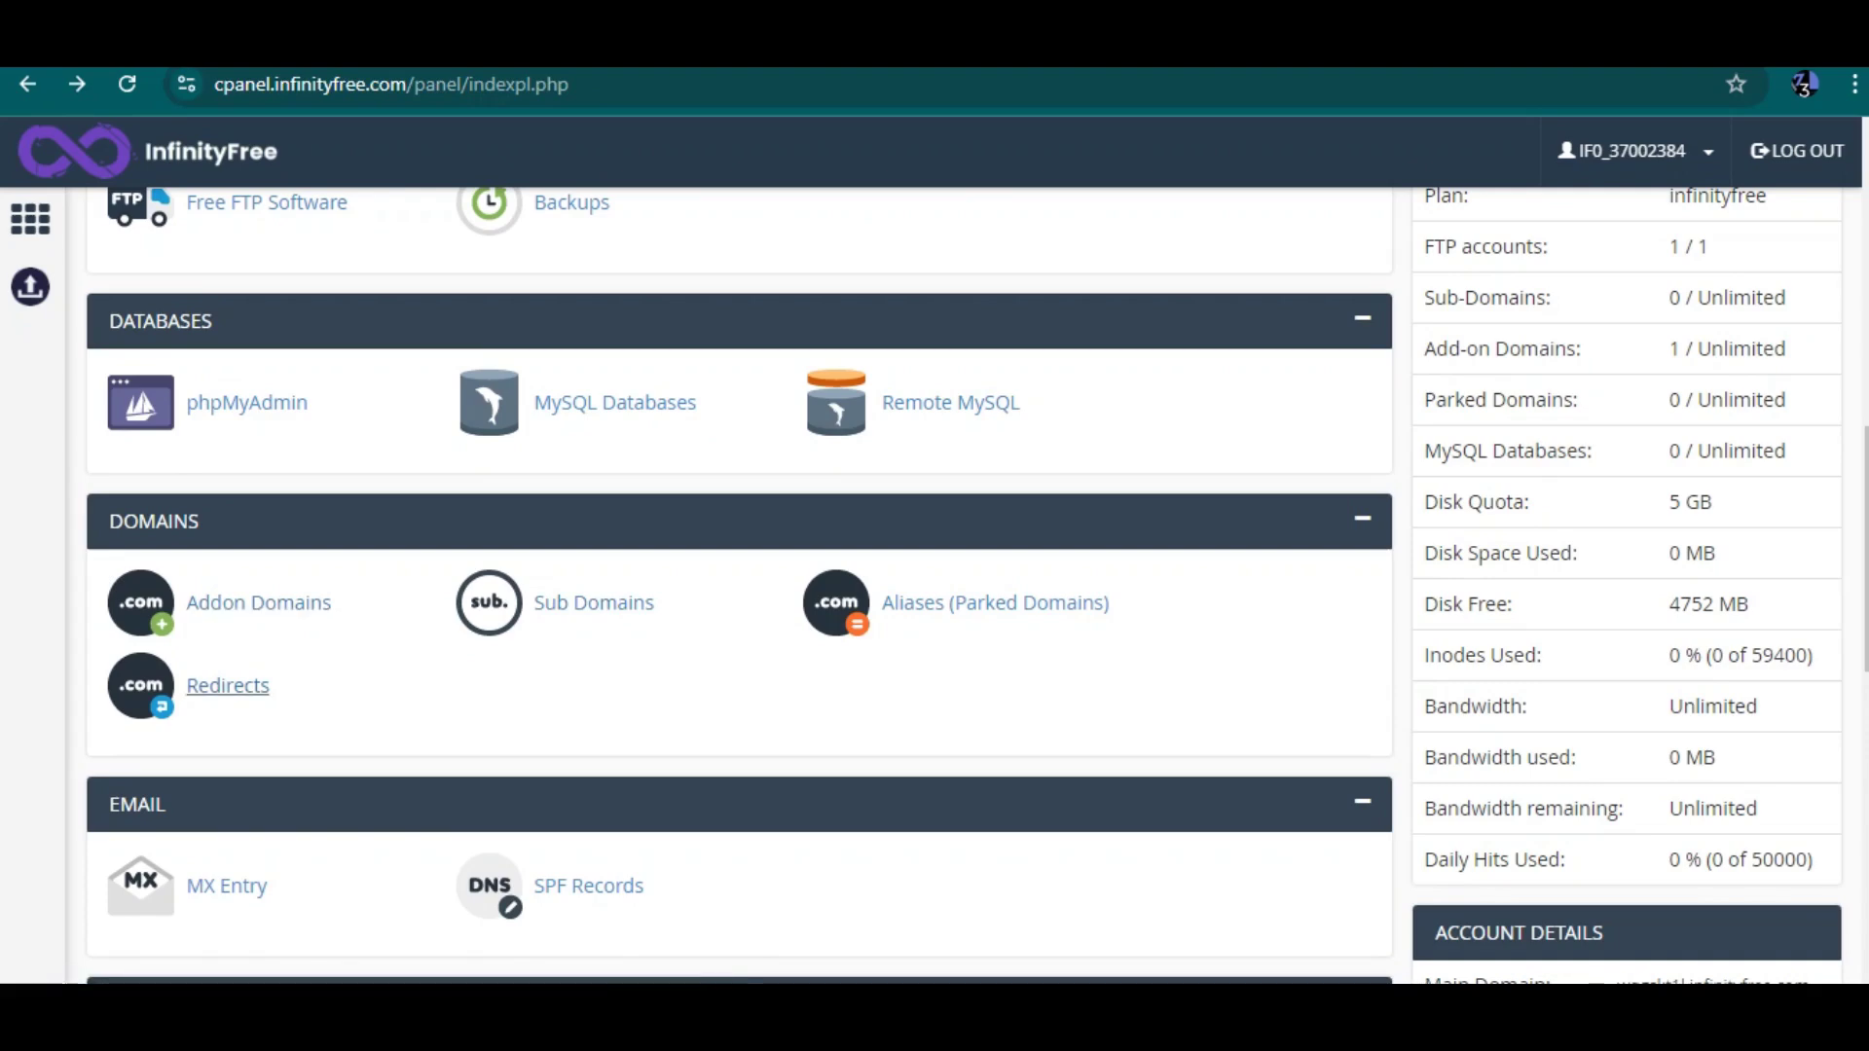
pyautogui.scroll(1, 739, 584)
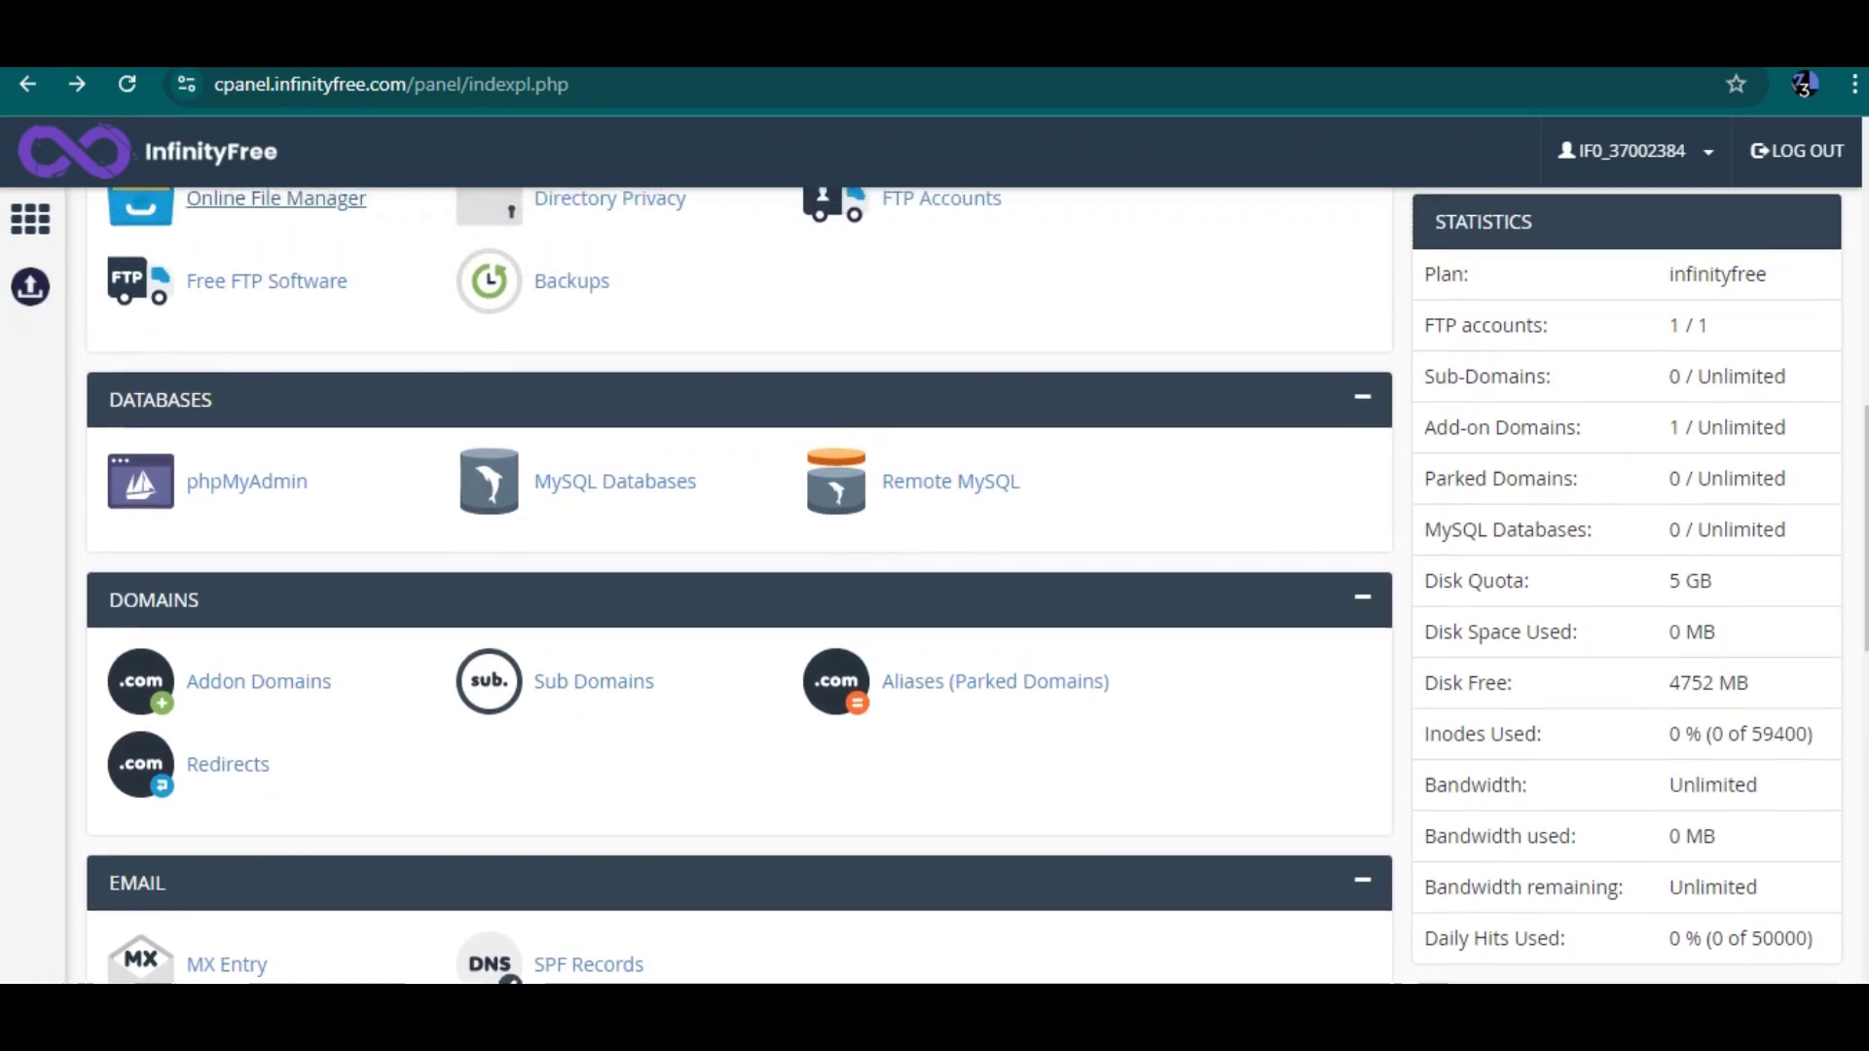
pyautogui.scroll(-1, 740, 584)
pyautogui.scroll(-1, 740, 584)
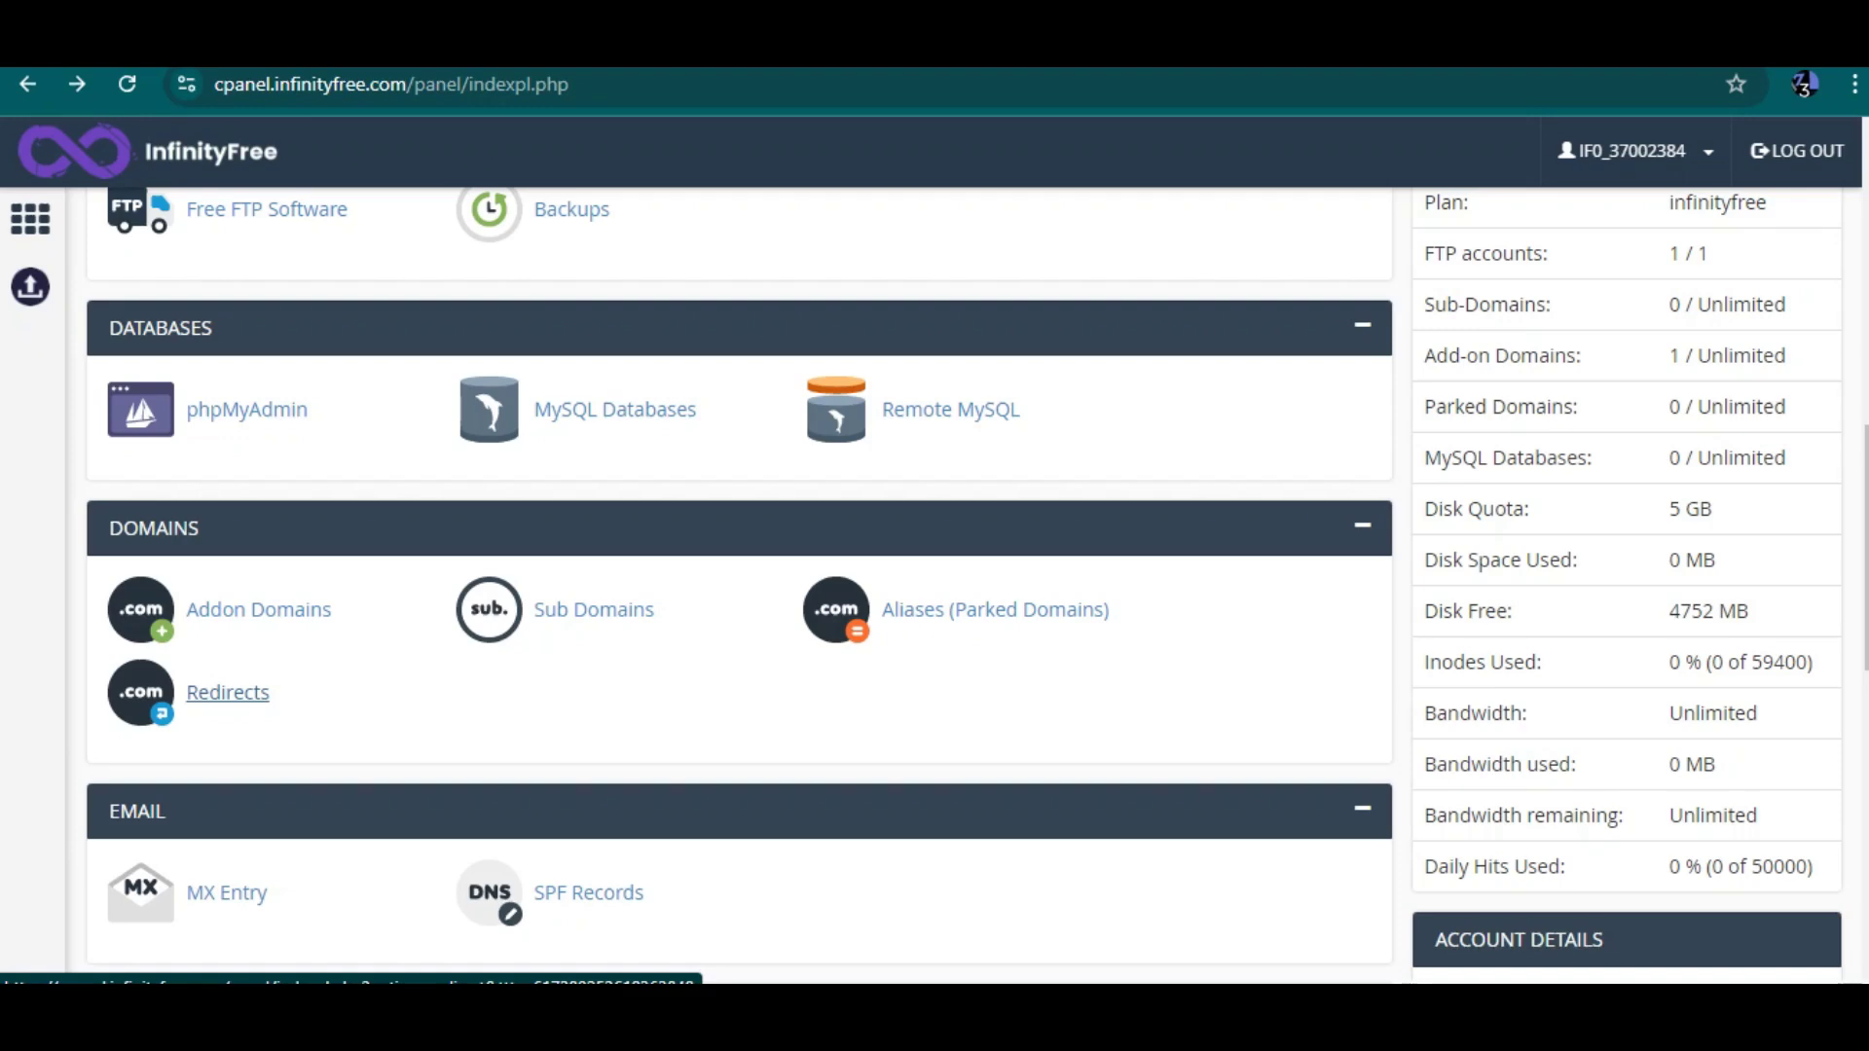
# - Open SiteBuilder in a new tab and bring up the Softaculous Apps Installer link's options
pyautogui.scroll(-3, 228, 609)
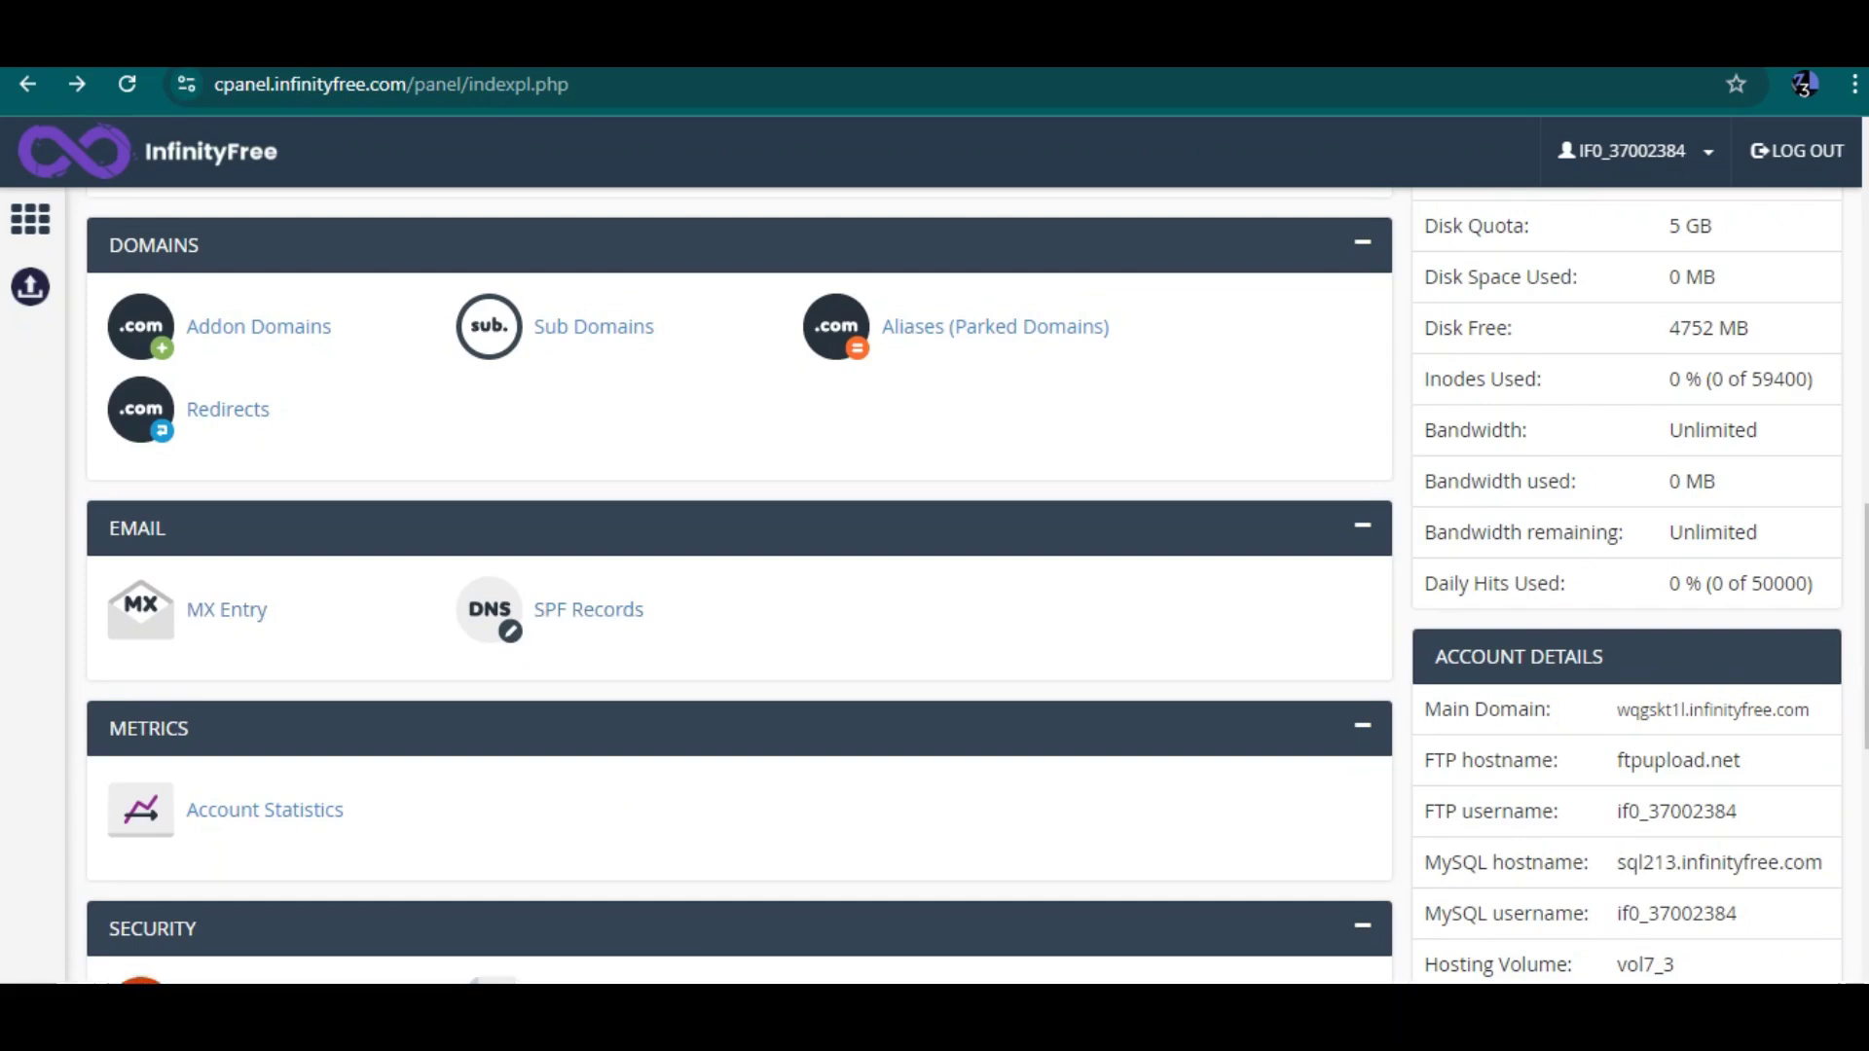
pyautogui.scroll(-2, 740, 584)
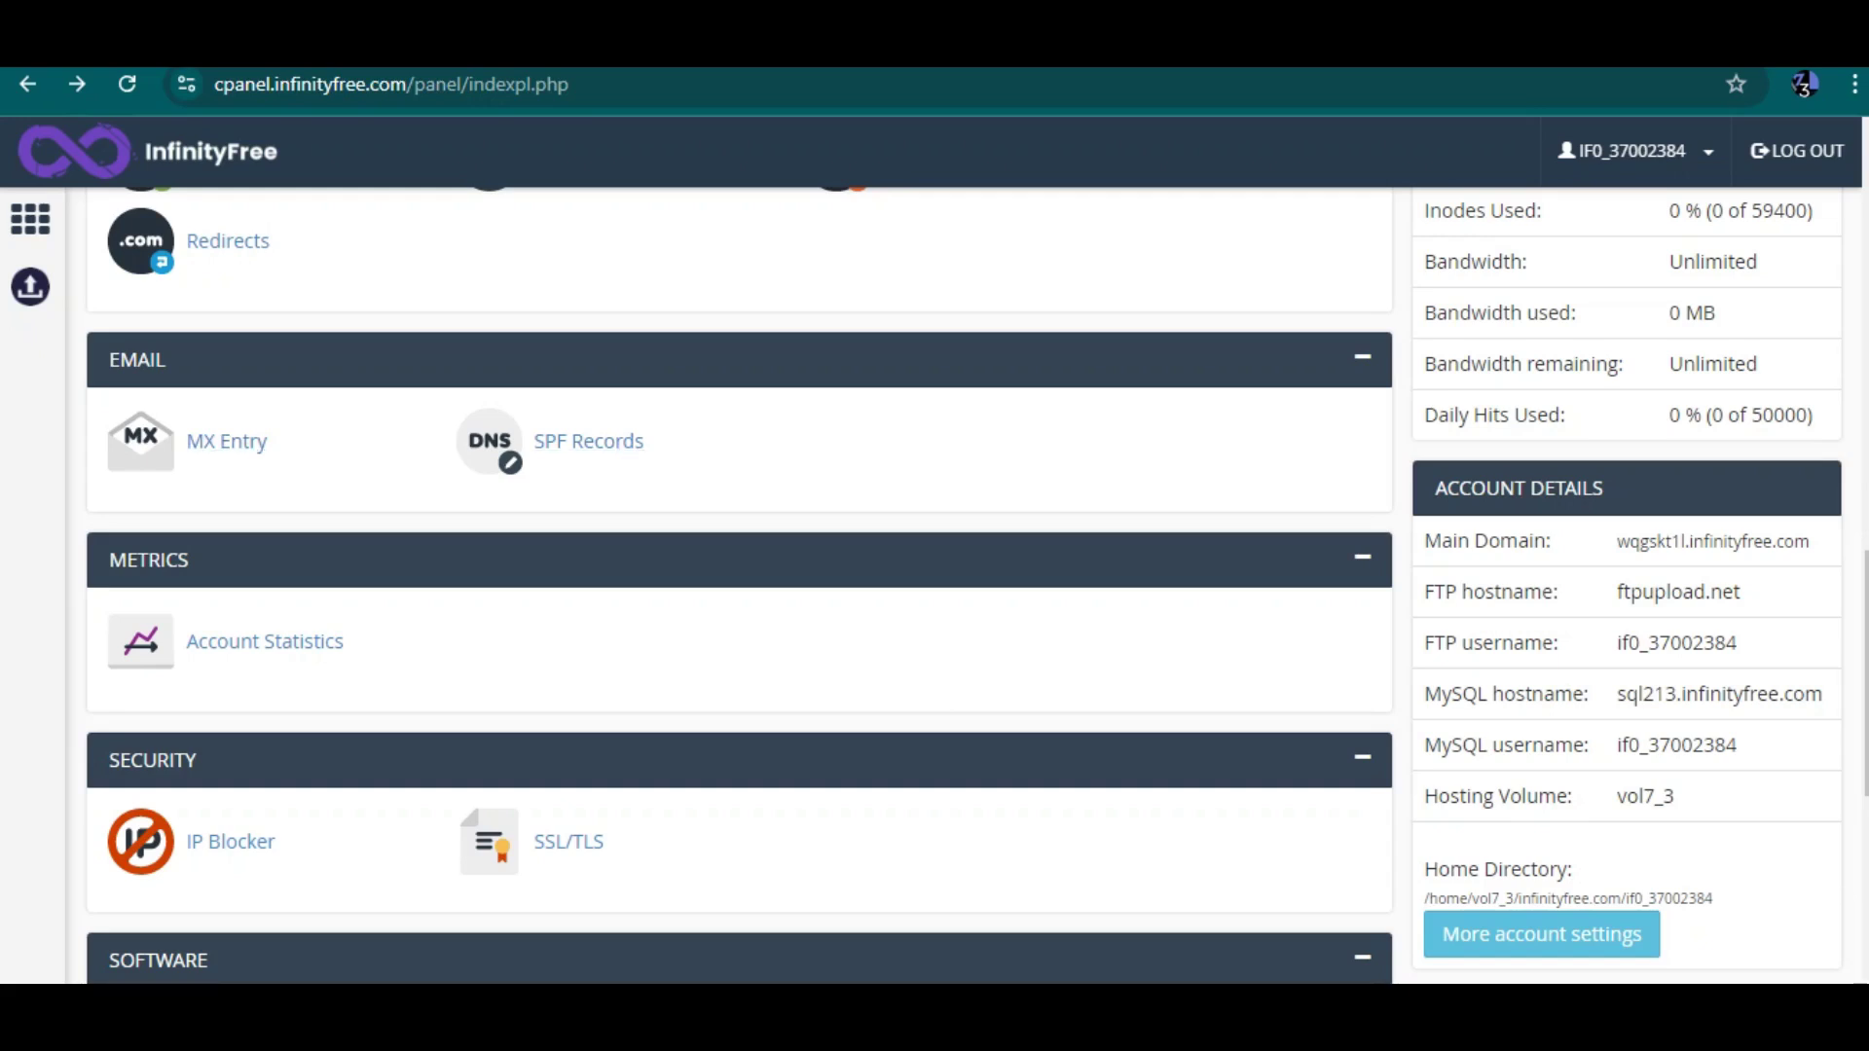
pyautogui.scroll(-2, 231, 653)
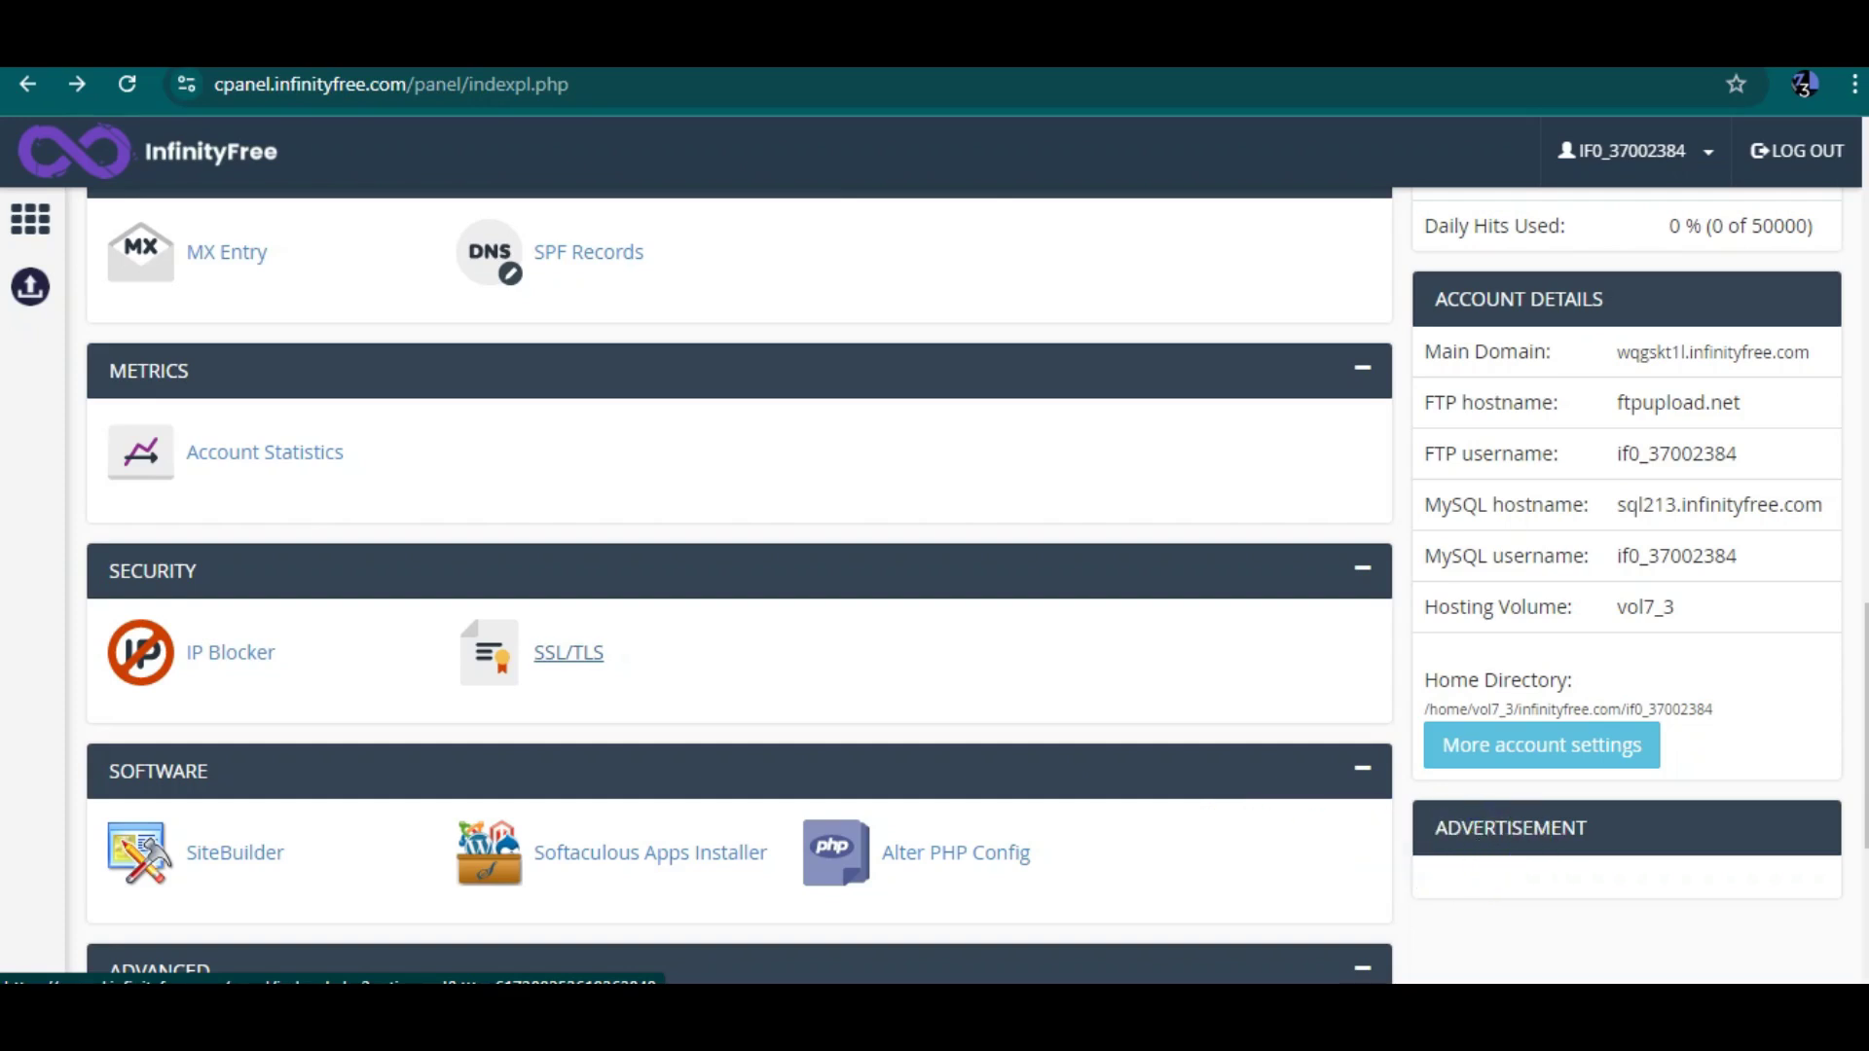
pyautogui.scroll(-1, 568, 652)
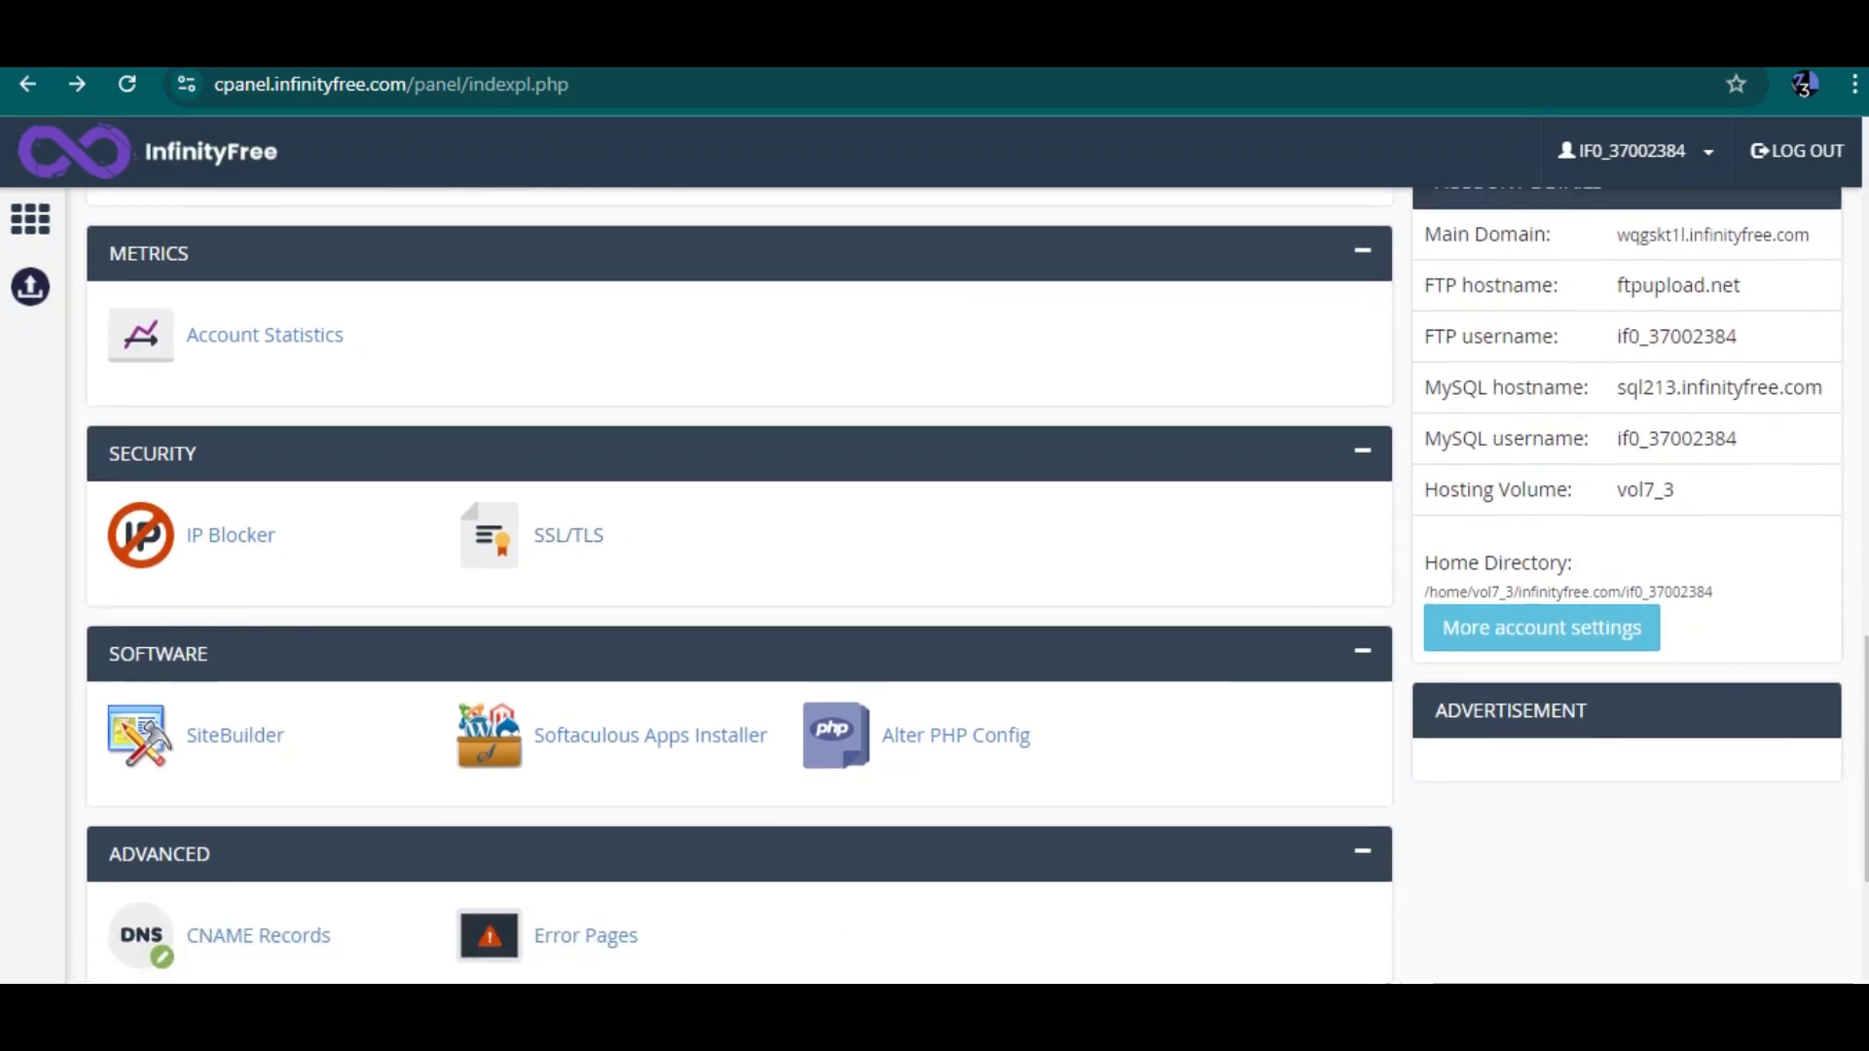
pyautogui.scroll(-1, 568, 652)
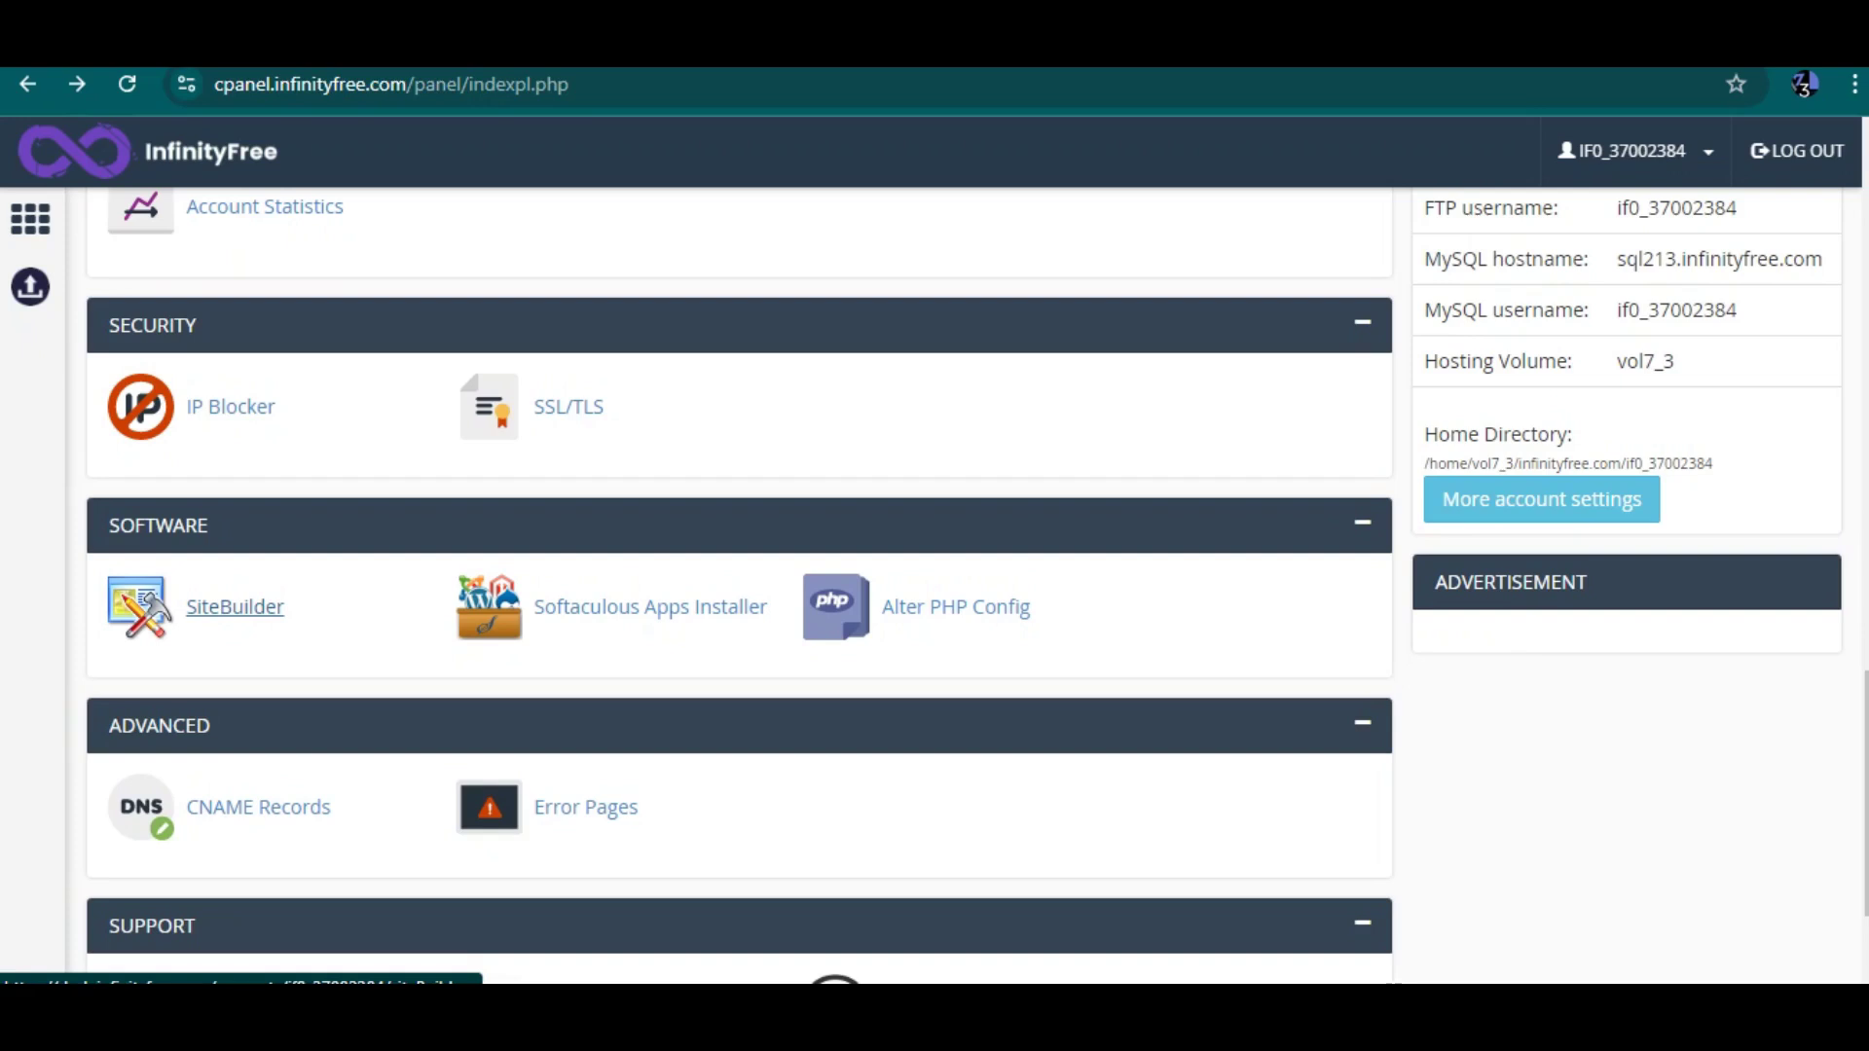
pyautogui.rightClick(234, 595)
pyautogui.click(255, 630)
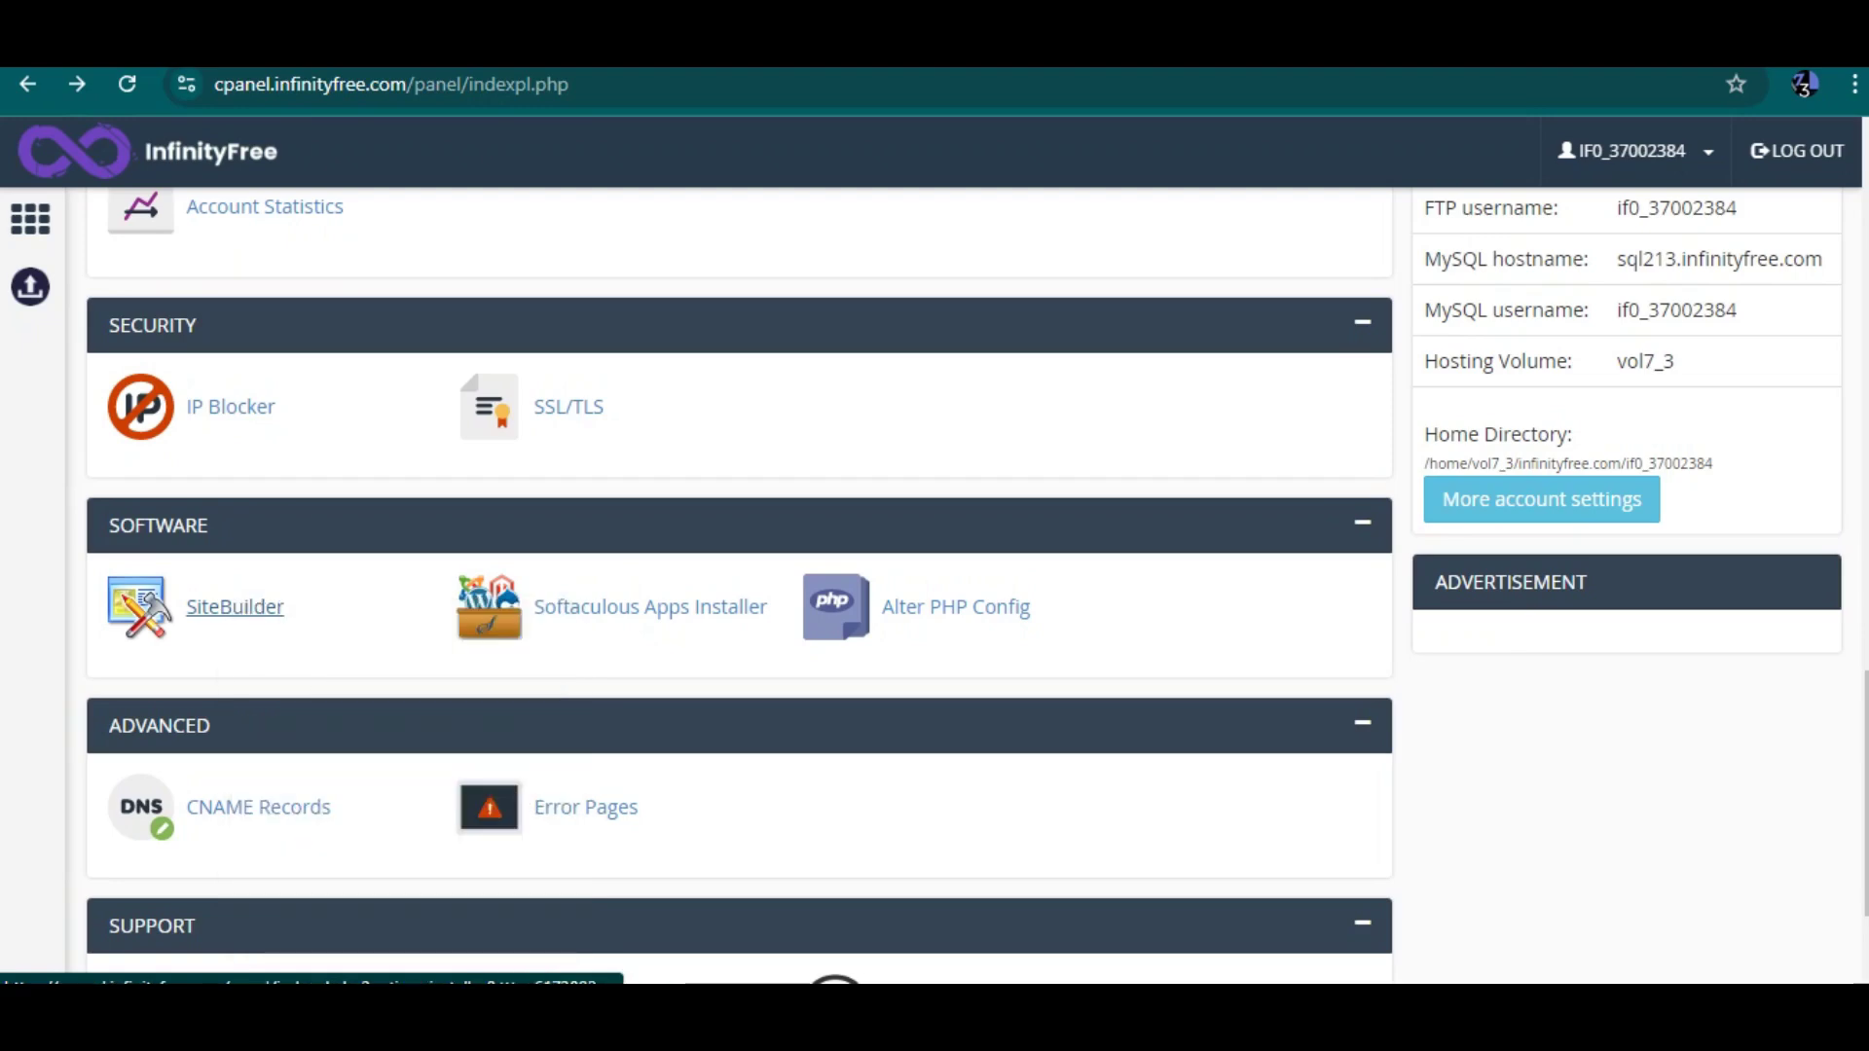
pyautogui.scroll(-2, 935, 584)
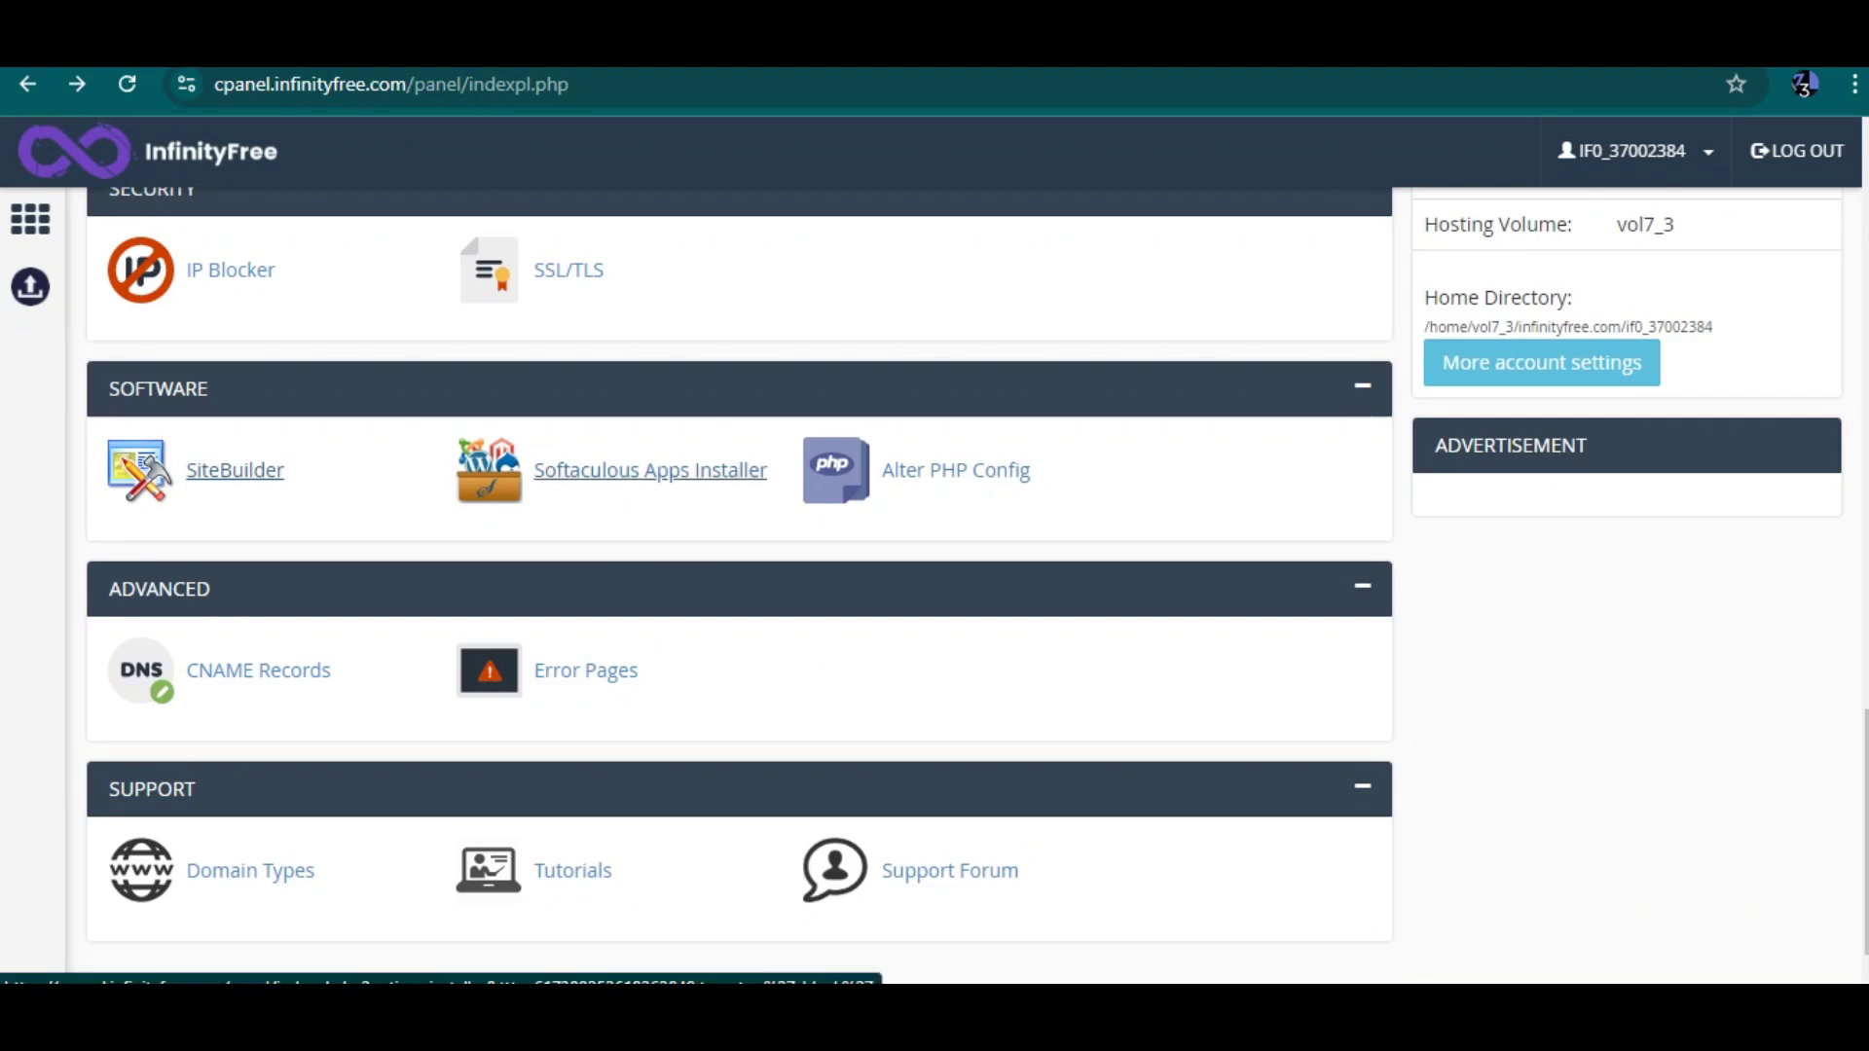
pyautogui.rightClick(647, 479)
pyautogui.click(748, 508)
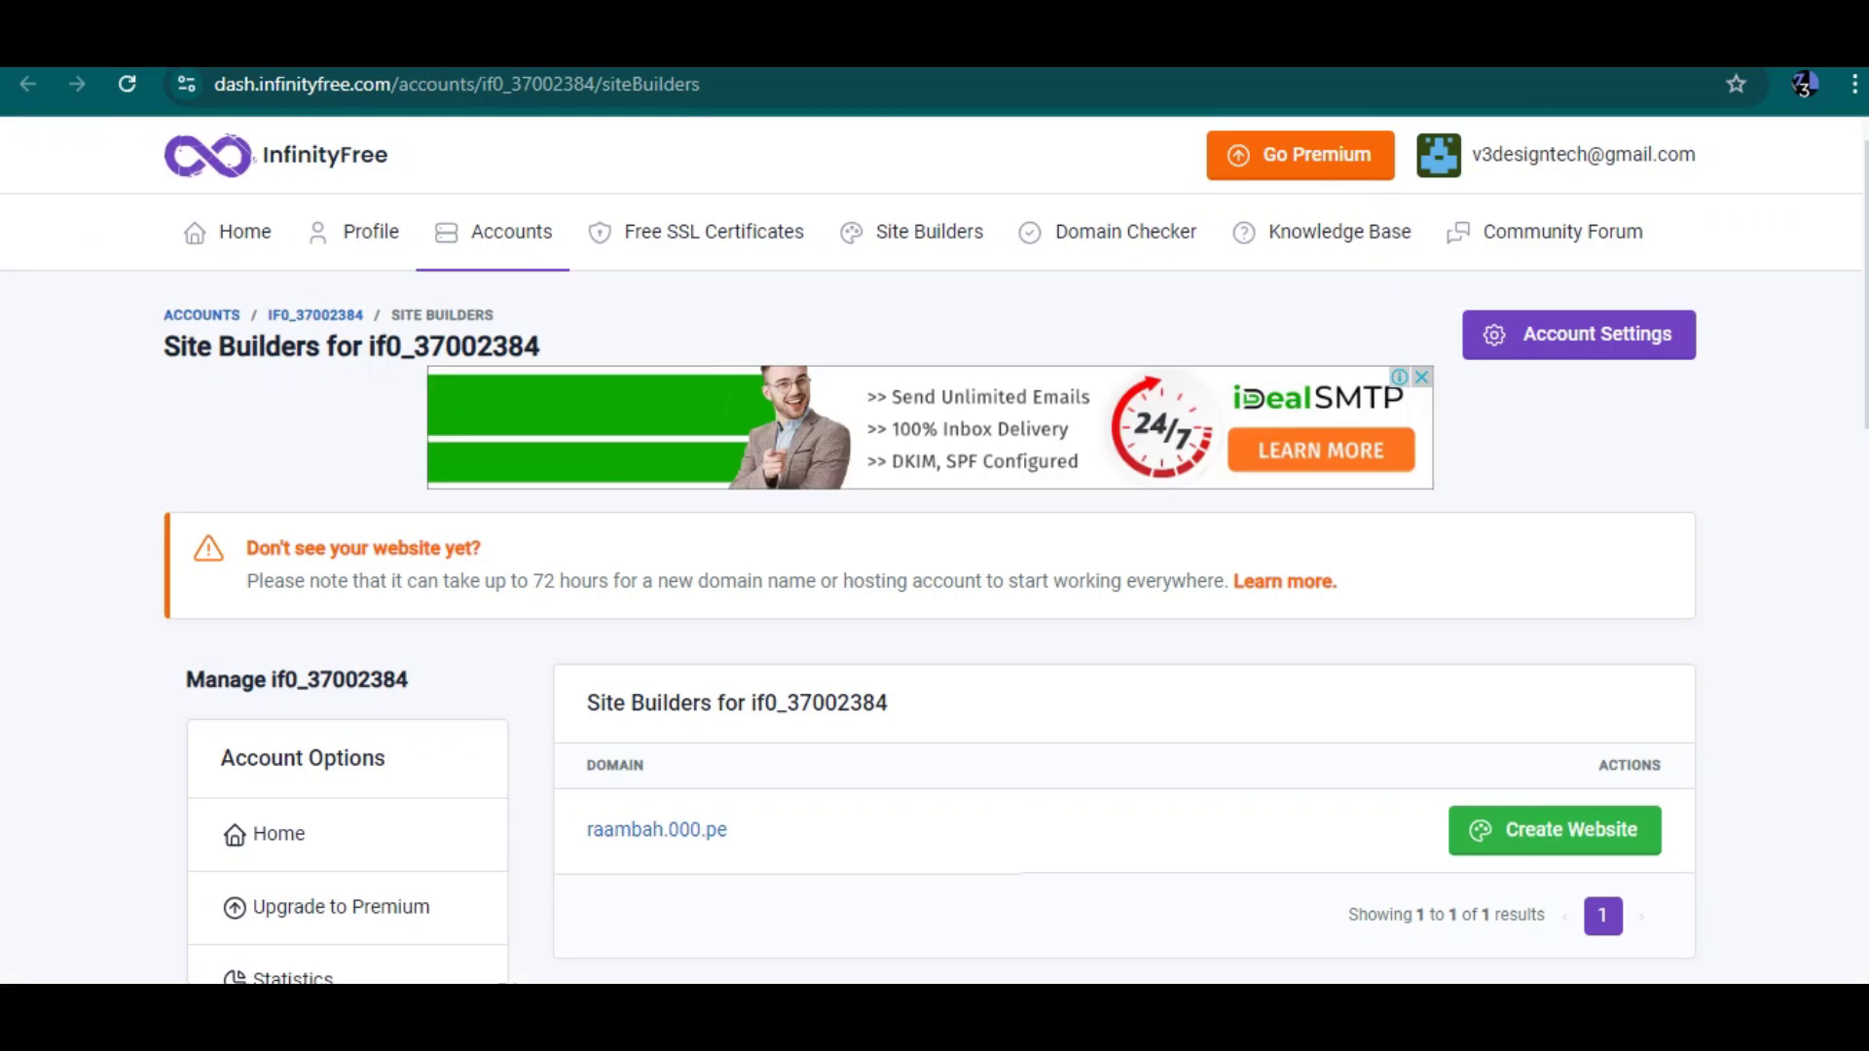
pyautogui.scroll(-3, 930, 550)
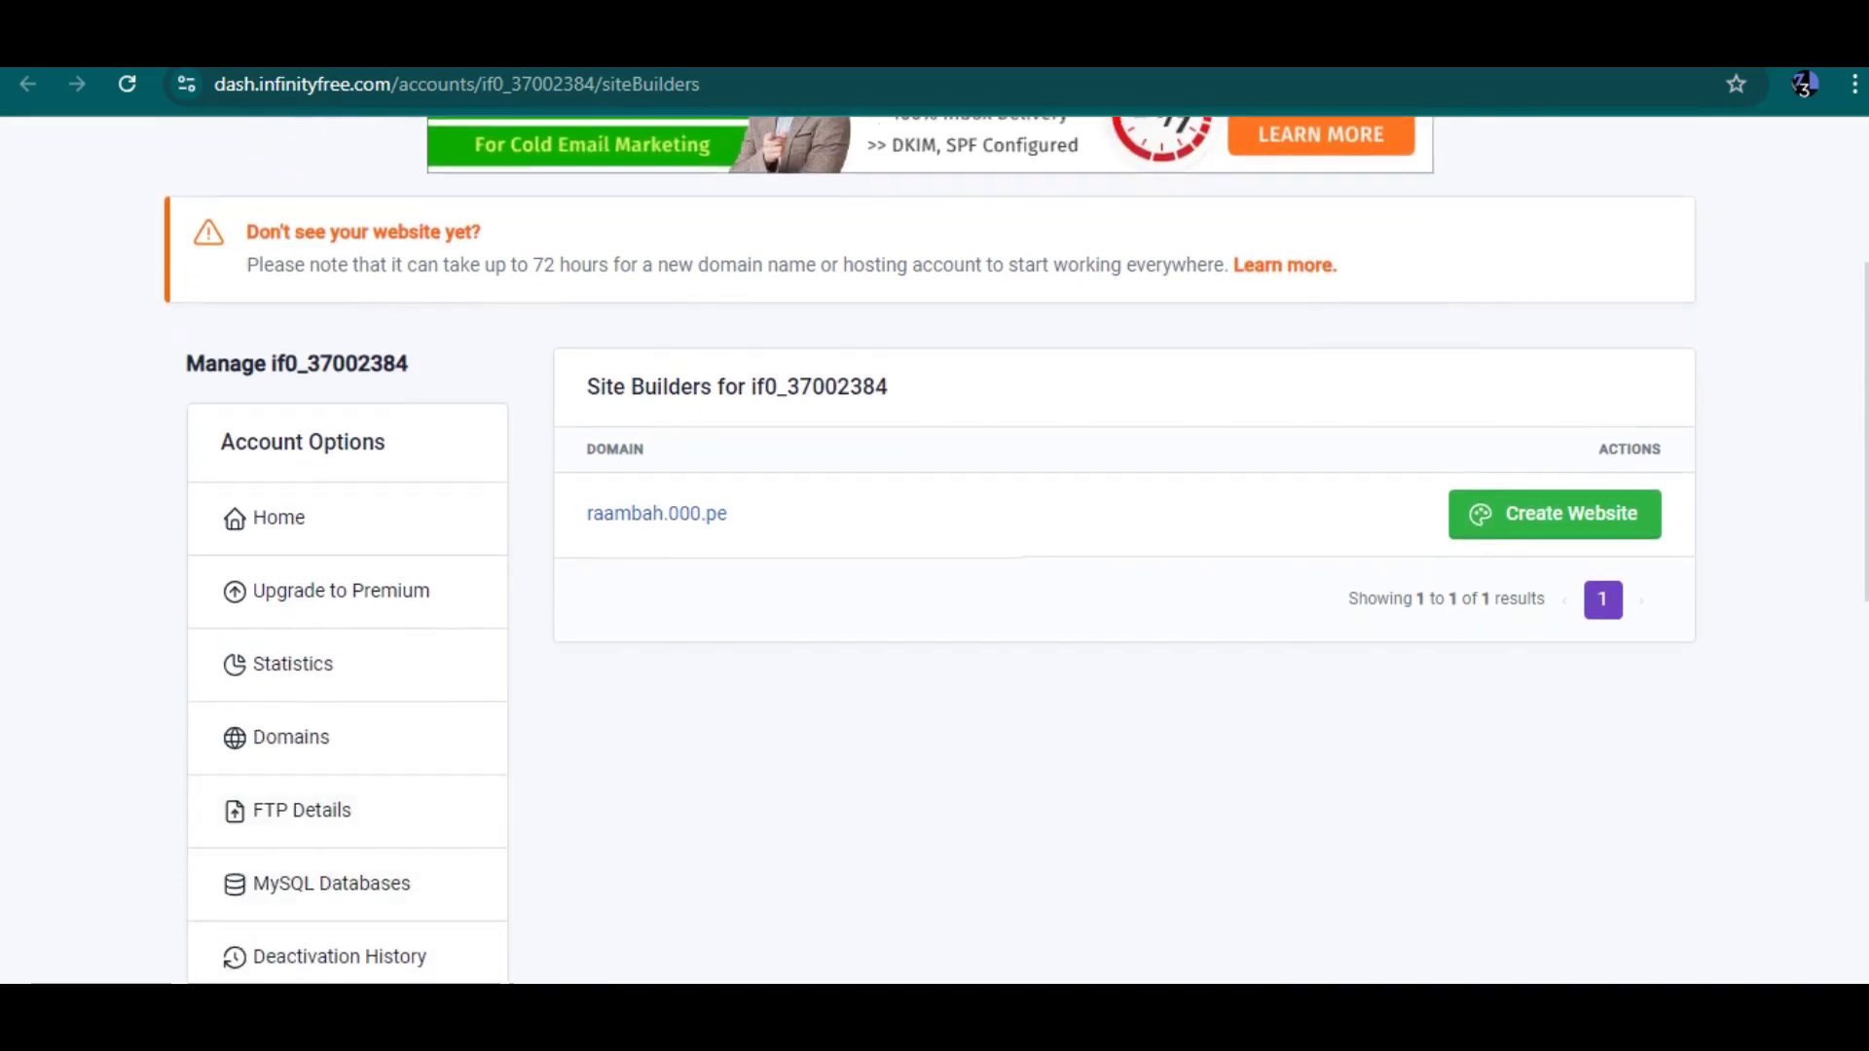
pyautogui.scroll(2, 929, 550)
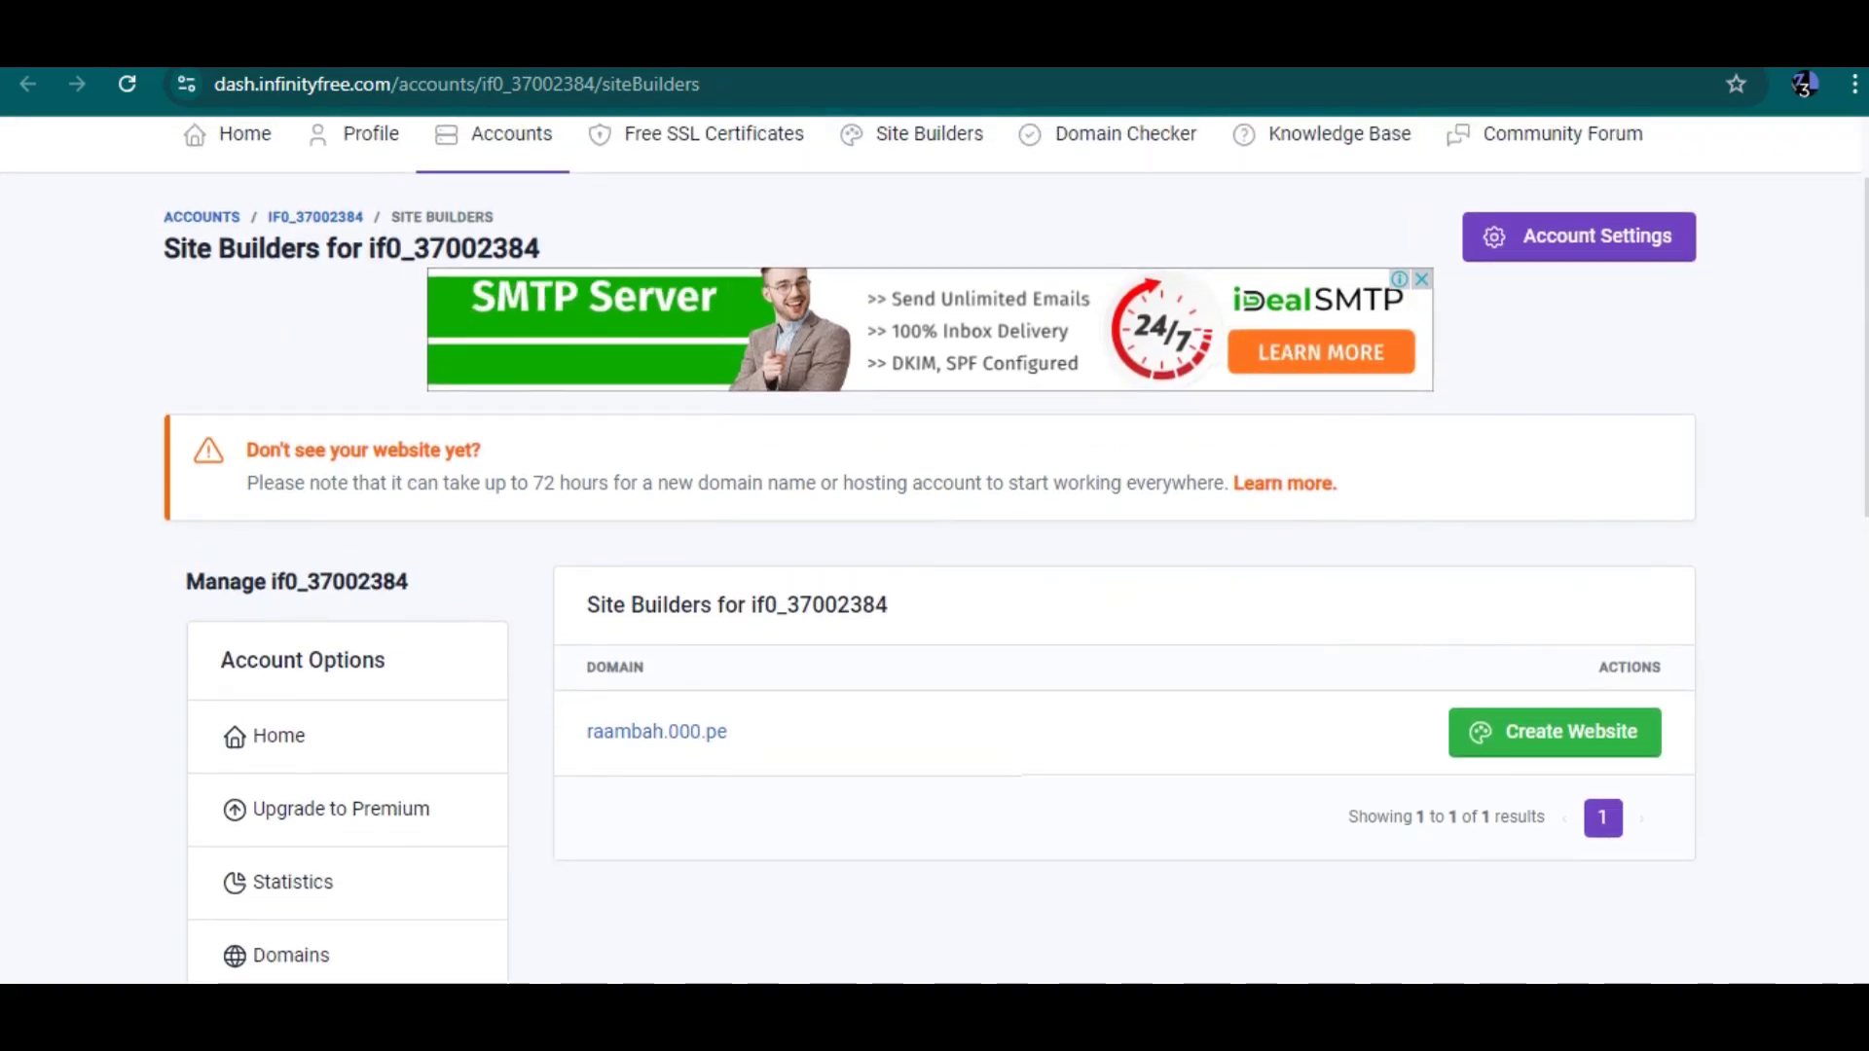
pyautogui.hotkey('ctrl', 'Tab')
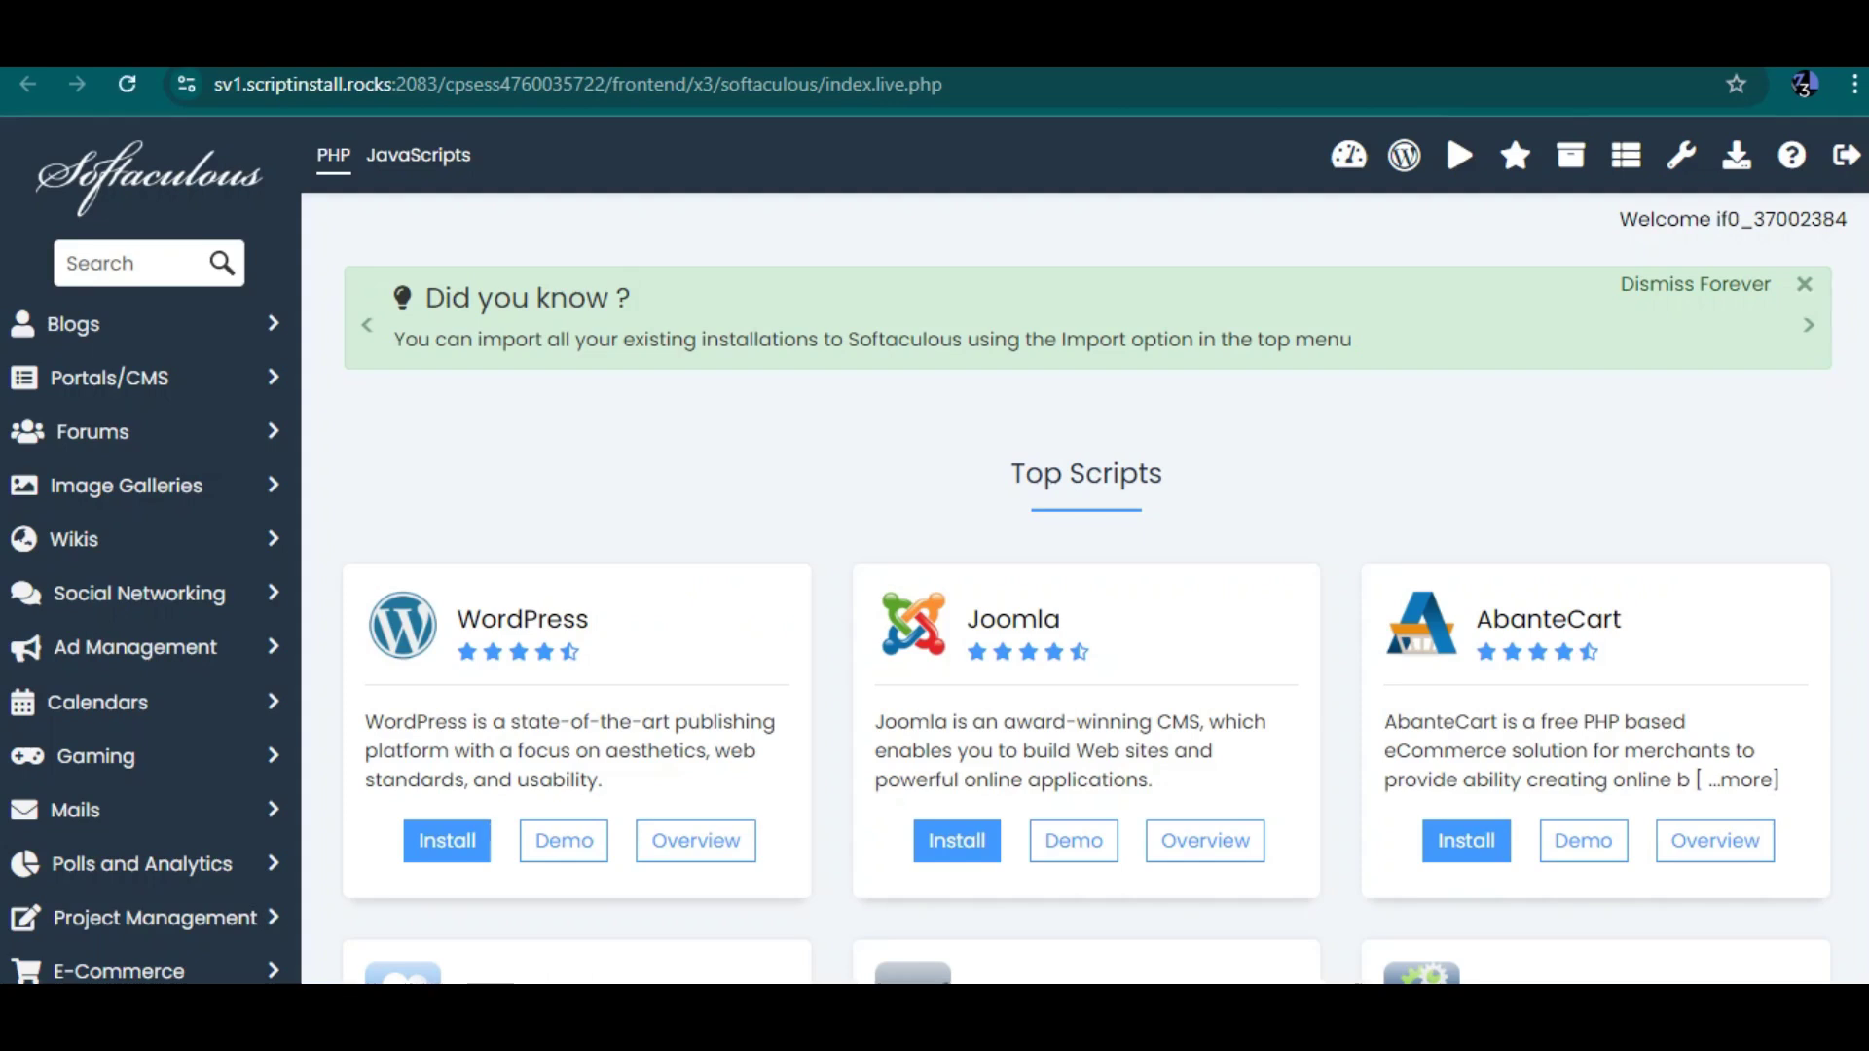
pyautogui.hotkey('ctrl', 'shift', 'Tab')
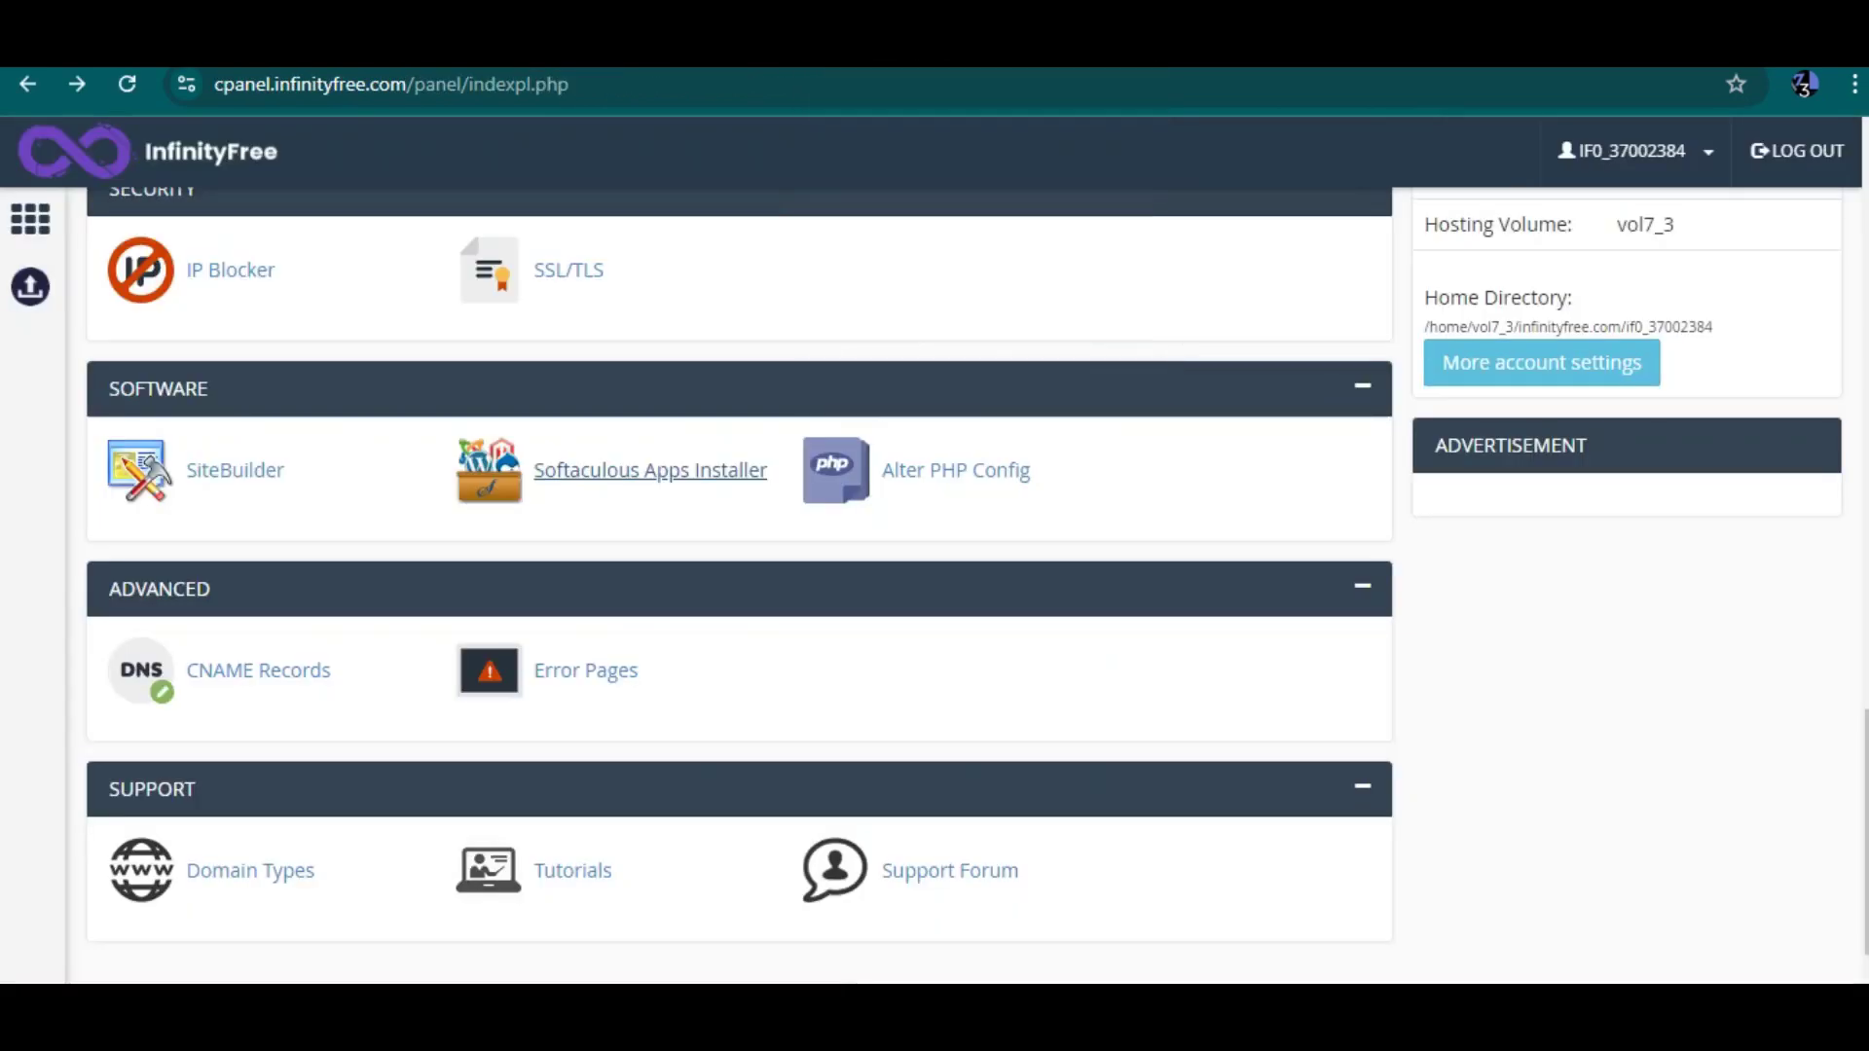
# - Highlight the hosting plan and the 1 / 1 FTP accounts count in Statistics
pyautogui.scroll(-1, 739, 584)
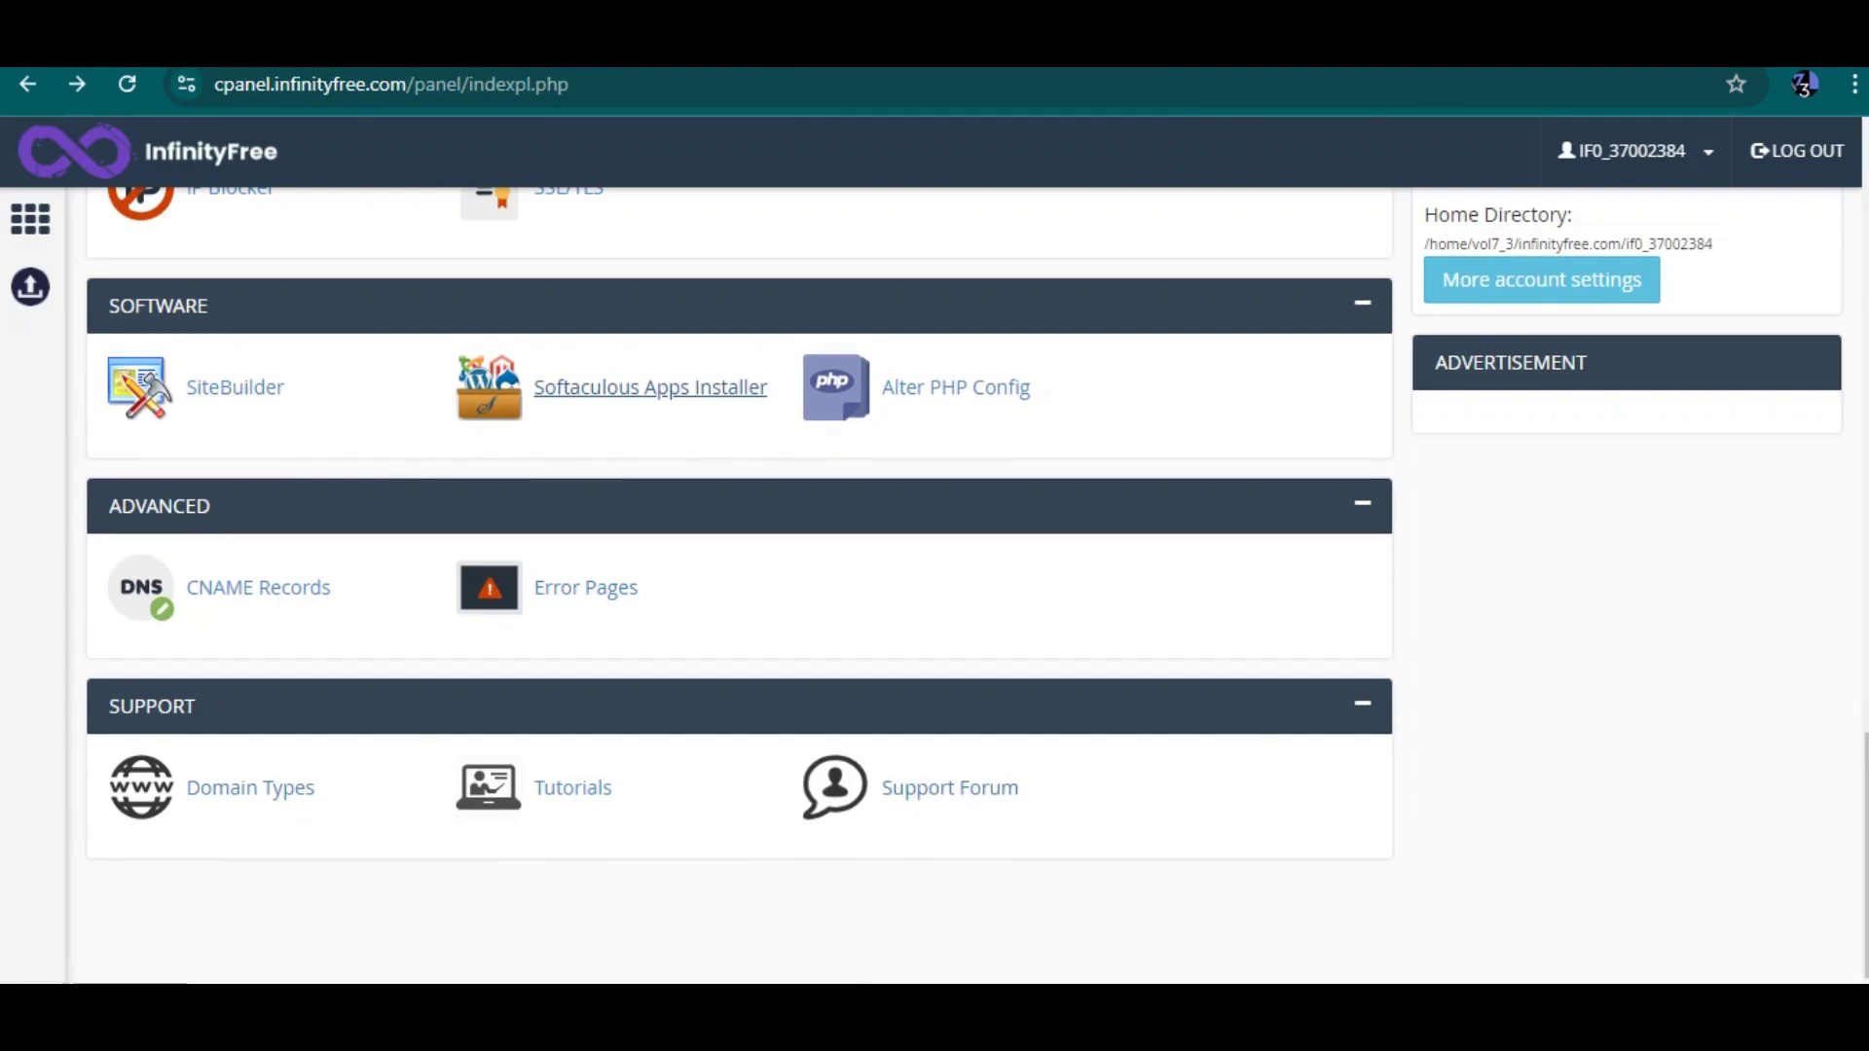
pyautogui.scroll(4, 739, 584)
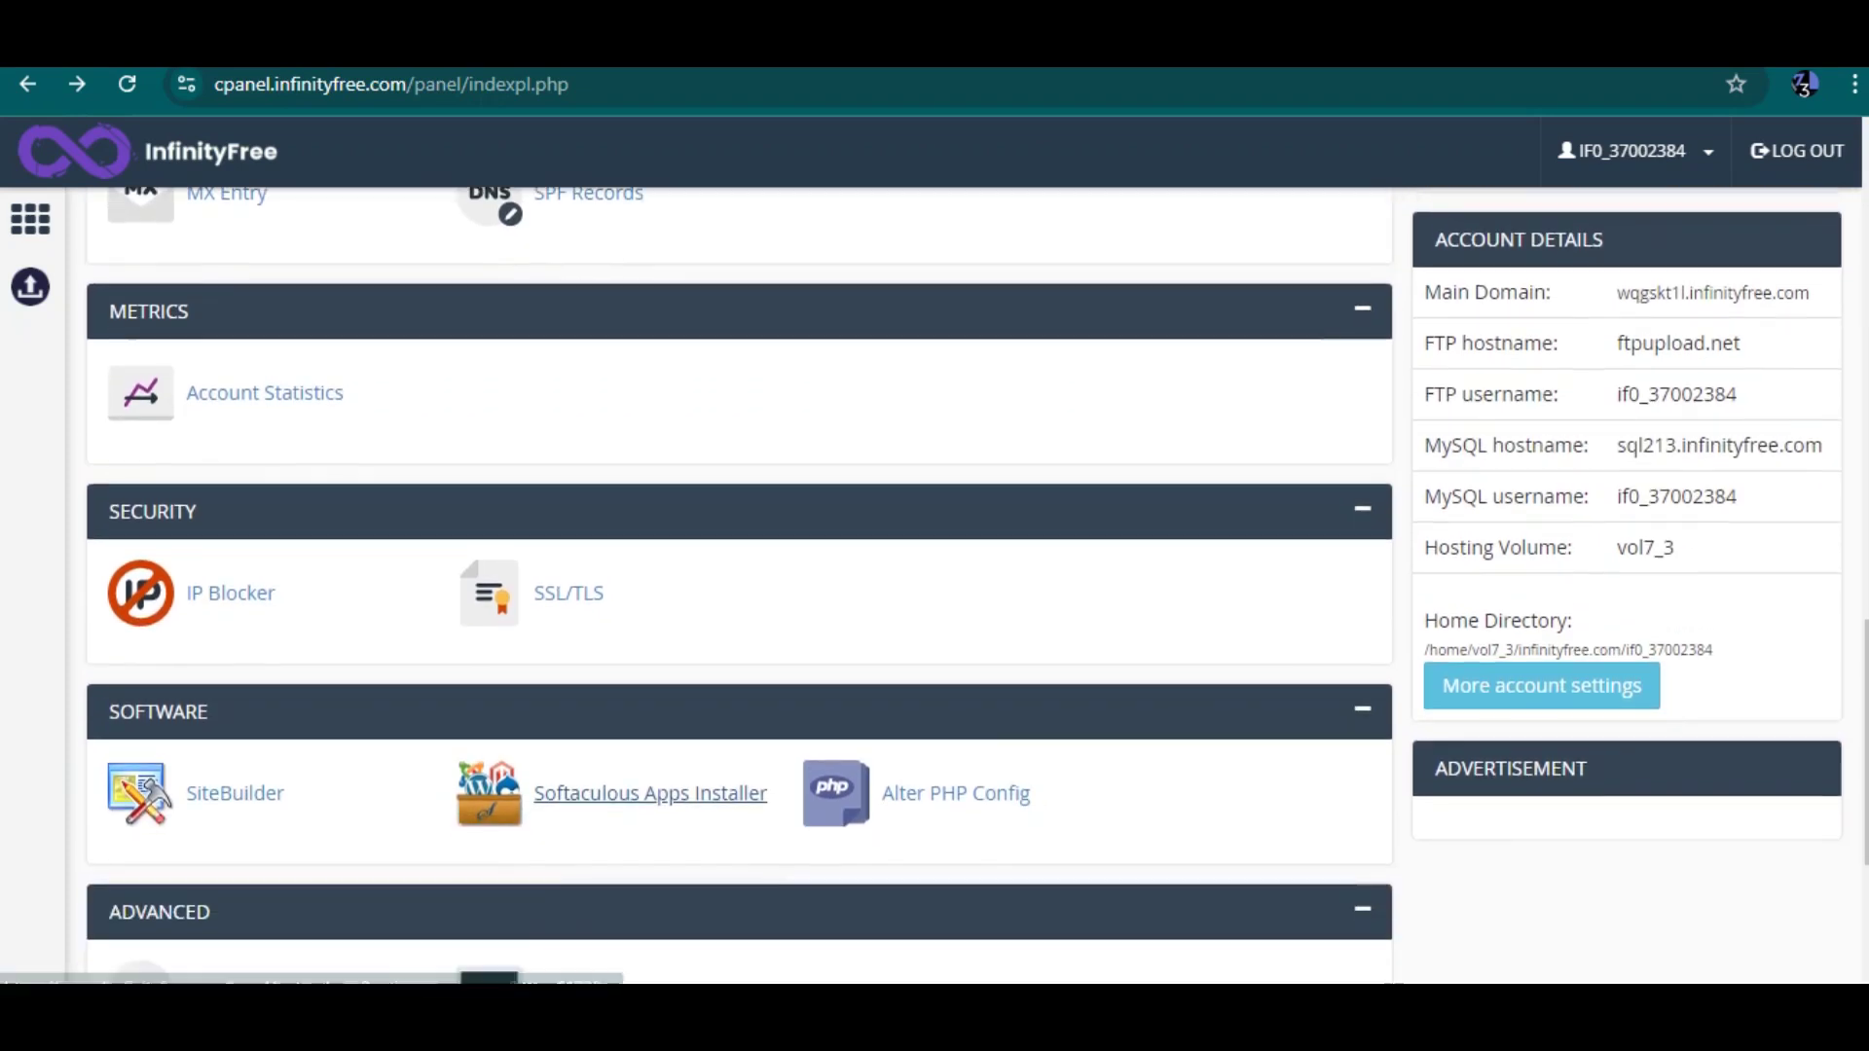
pyautogui.scroll(-1, 740, 584)
pyautogui.scroll(3, 739, 584)
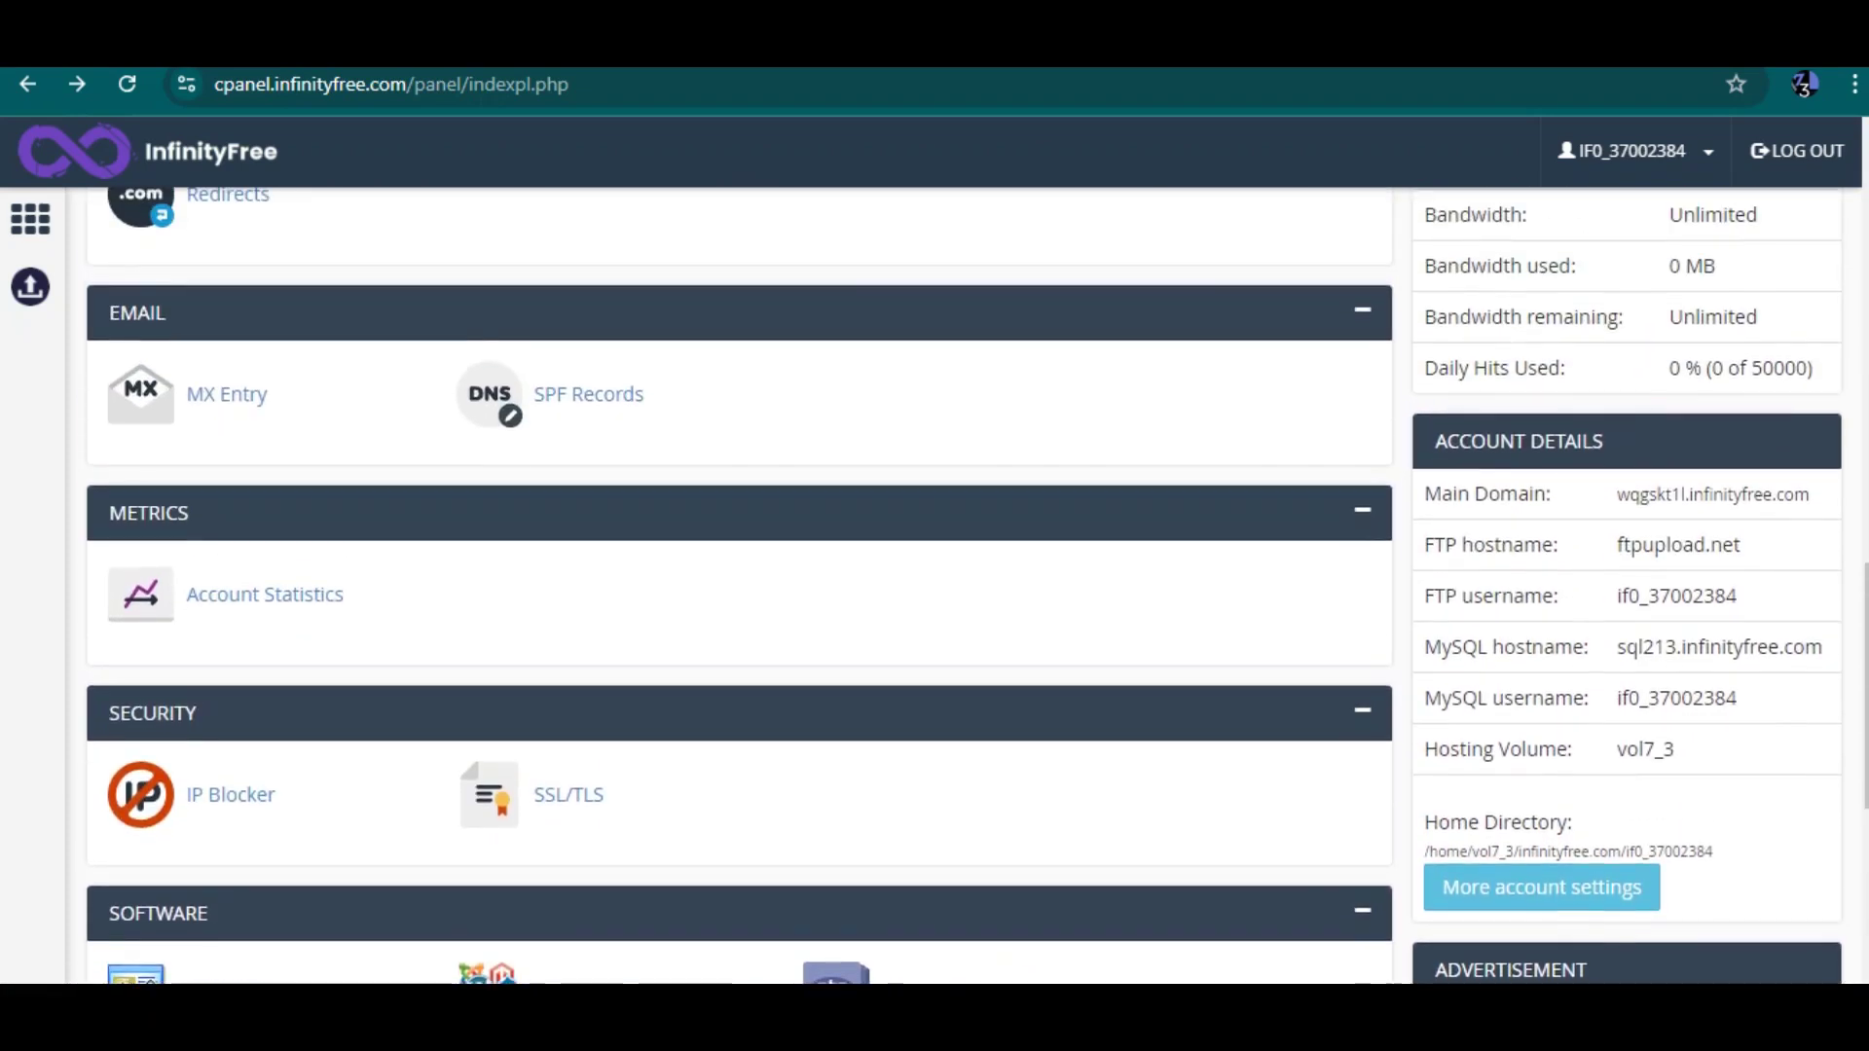
pyautogui.scroll(6, 740, 584)
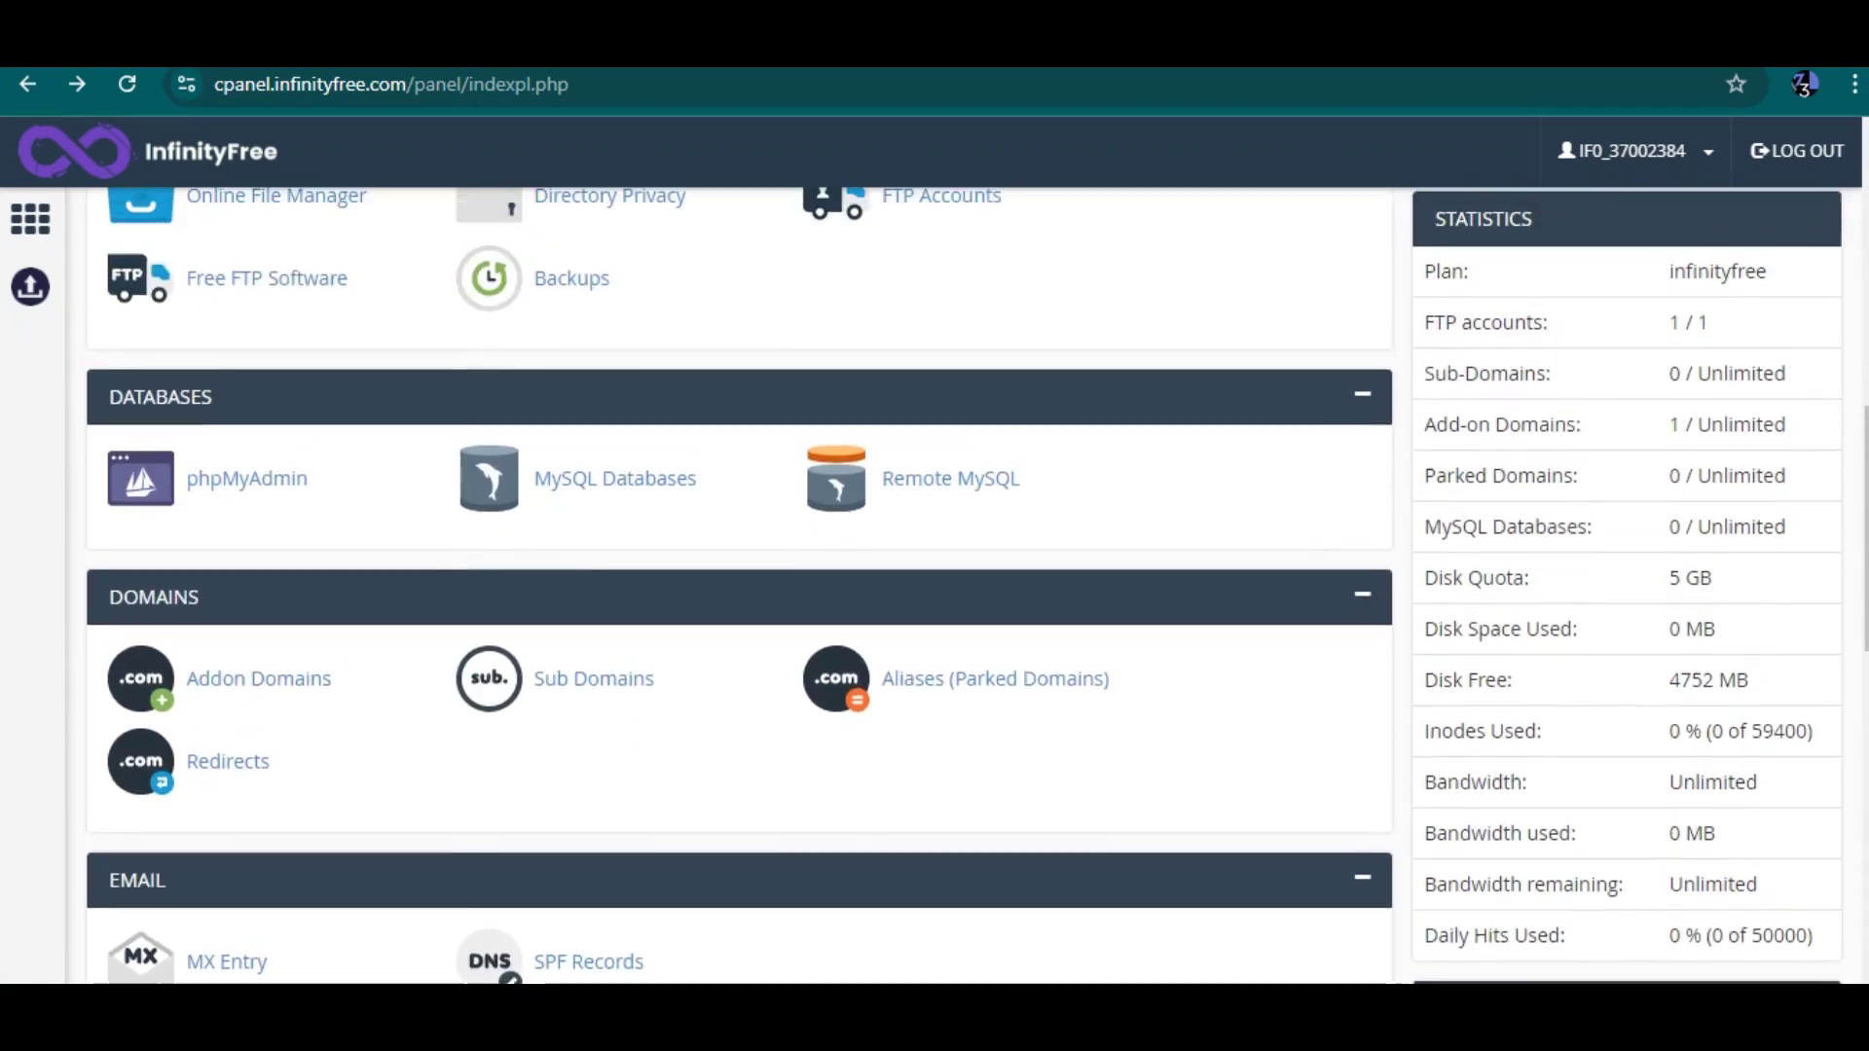
pyautogui.scroll(5, 740, 584)
pyautogui.scroll(-2, 739, 584)
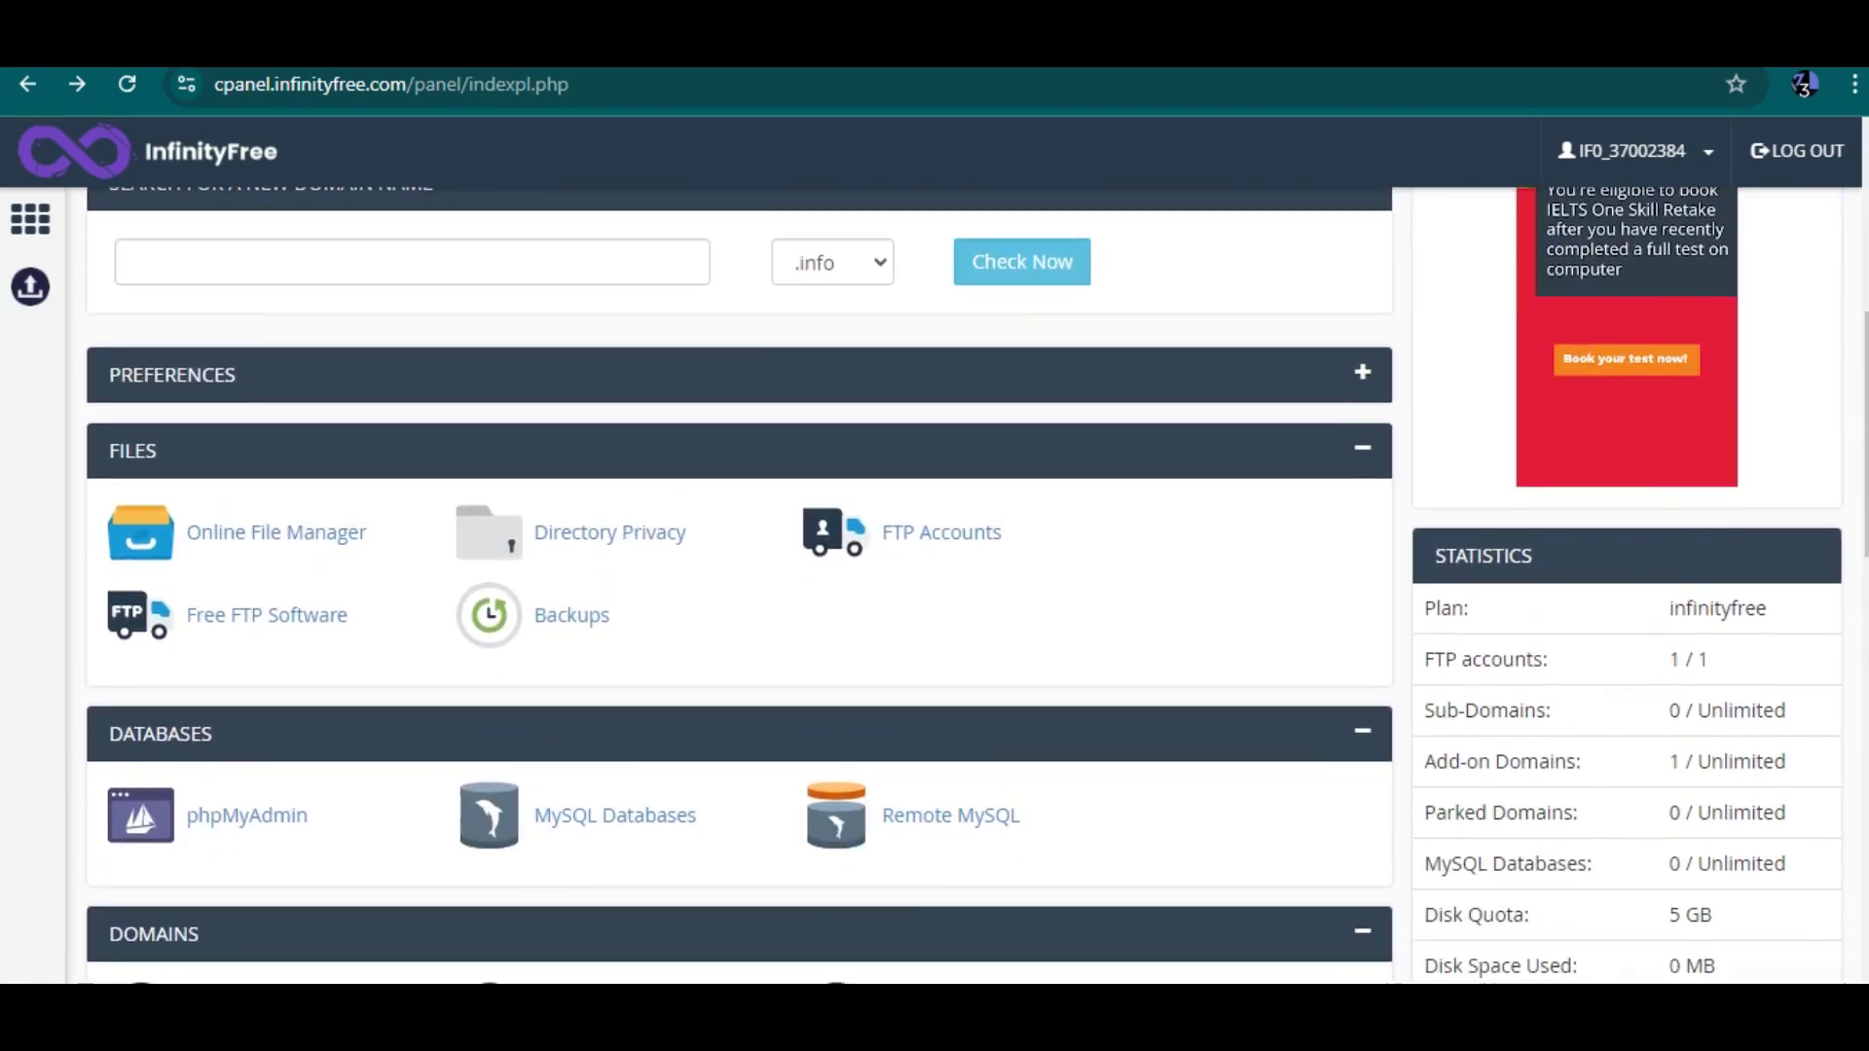
pyautogui.moveTo(1713, 608); pyautogui.dragTo(1756, 608)
pyautogui.scroll(-1, 976, 584)
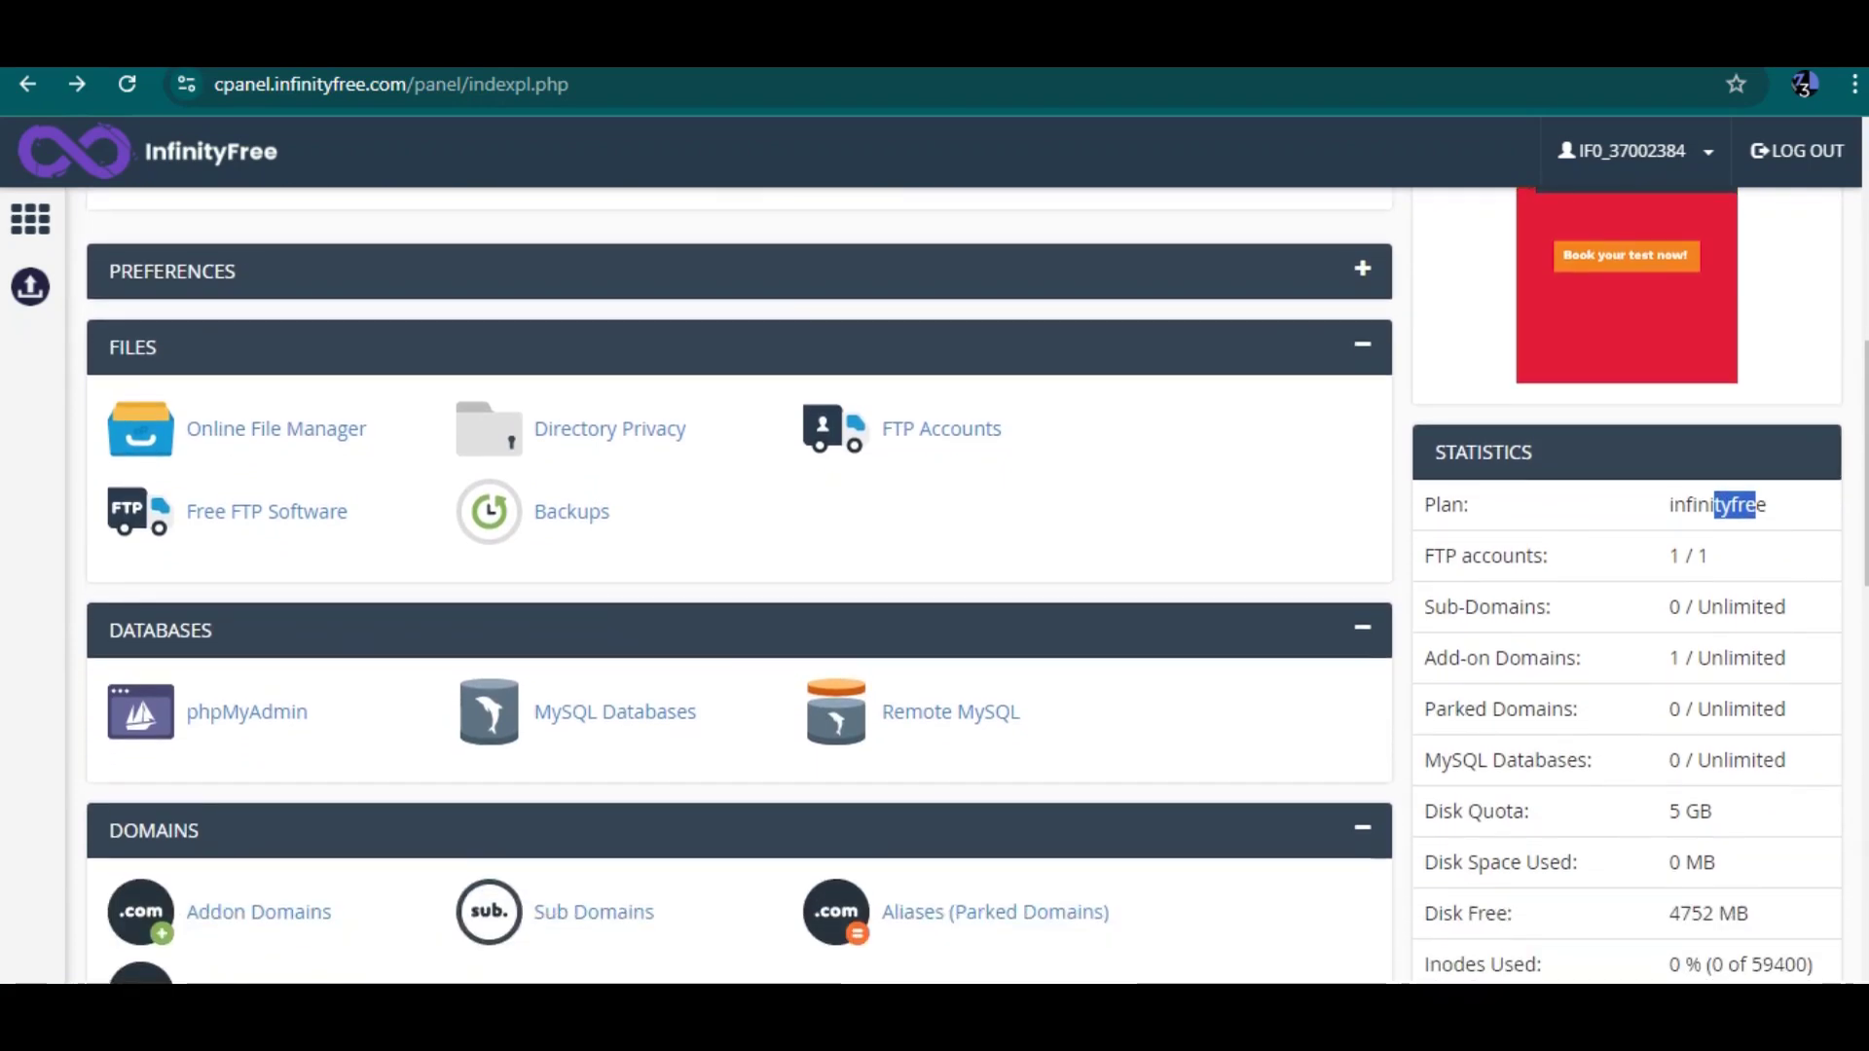
pyautogui.moveTo(1667, 556); pyautogui.dragTo(1709, 555)
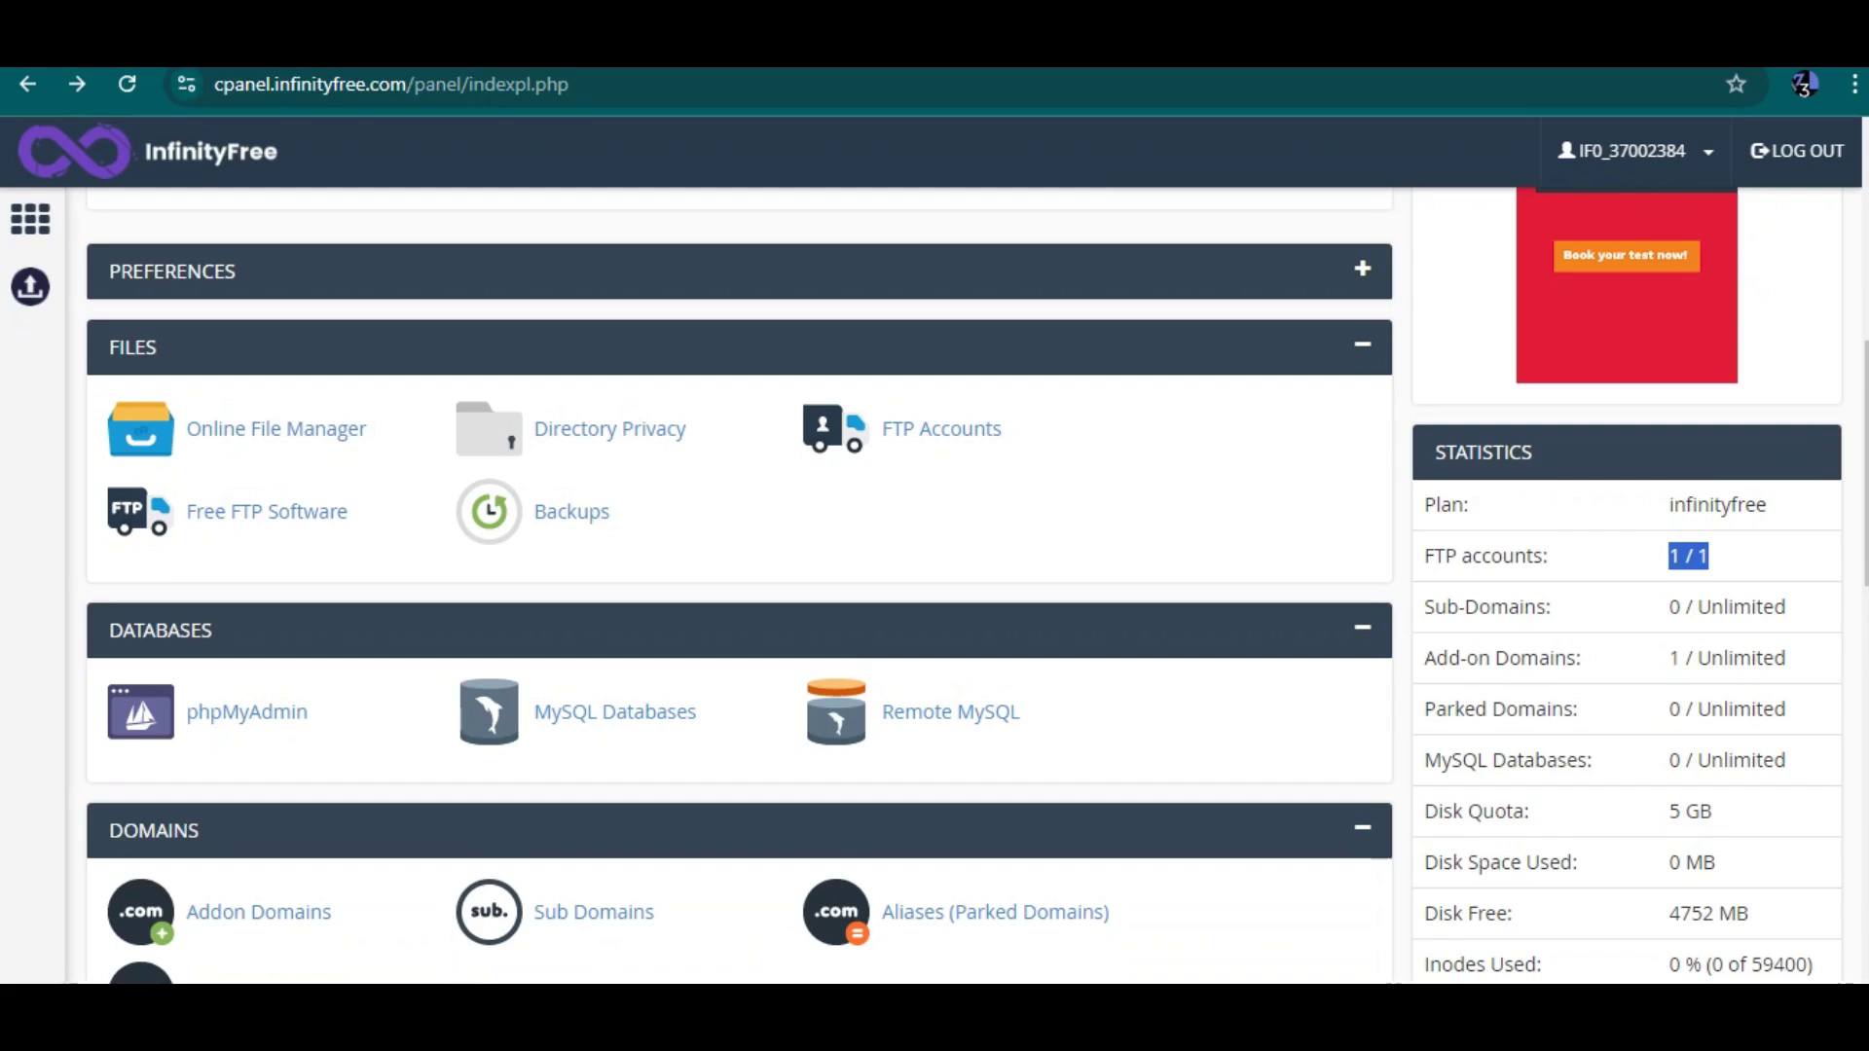
# - Highlight the Add-on Domains and MySQL Databases statistics
pyautogui.moveTo(1448, 658); pyautogui.dragTo(1580, 658)
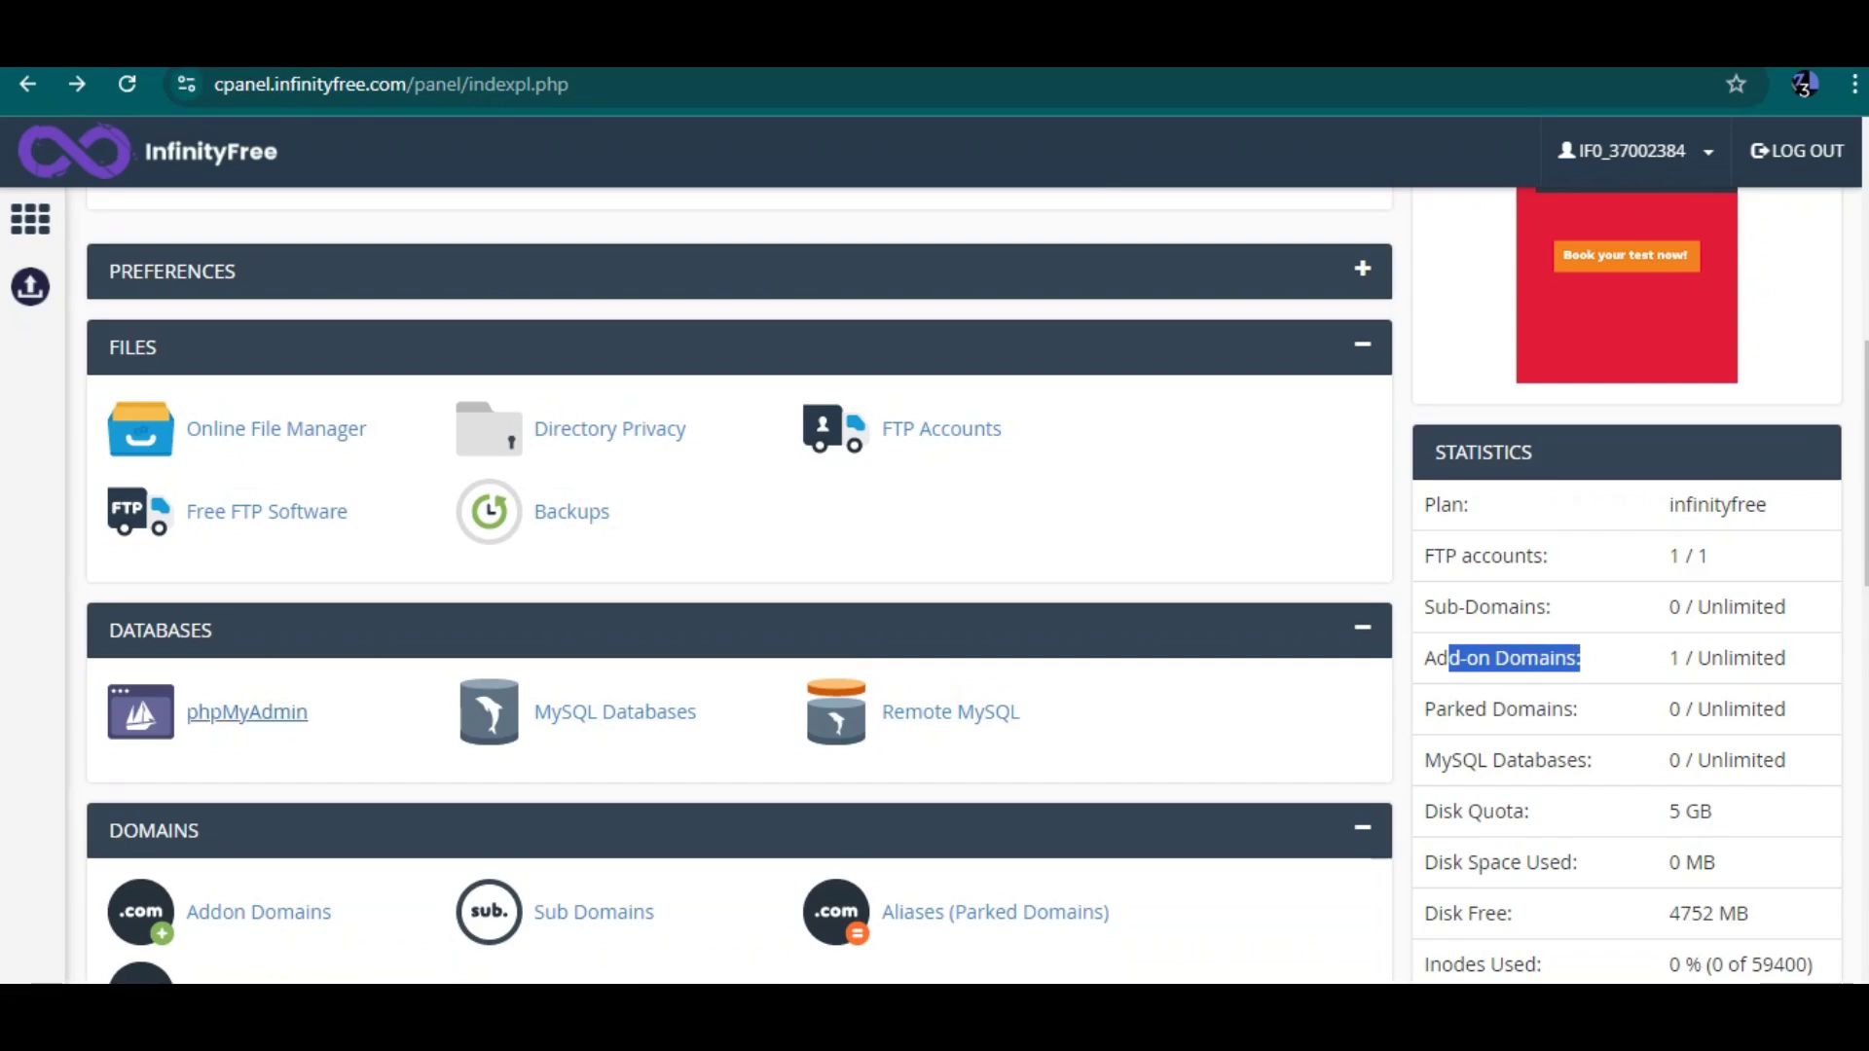
pyautogui.scroll(-1, 1557, 633)
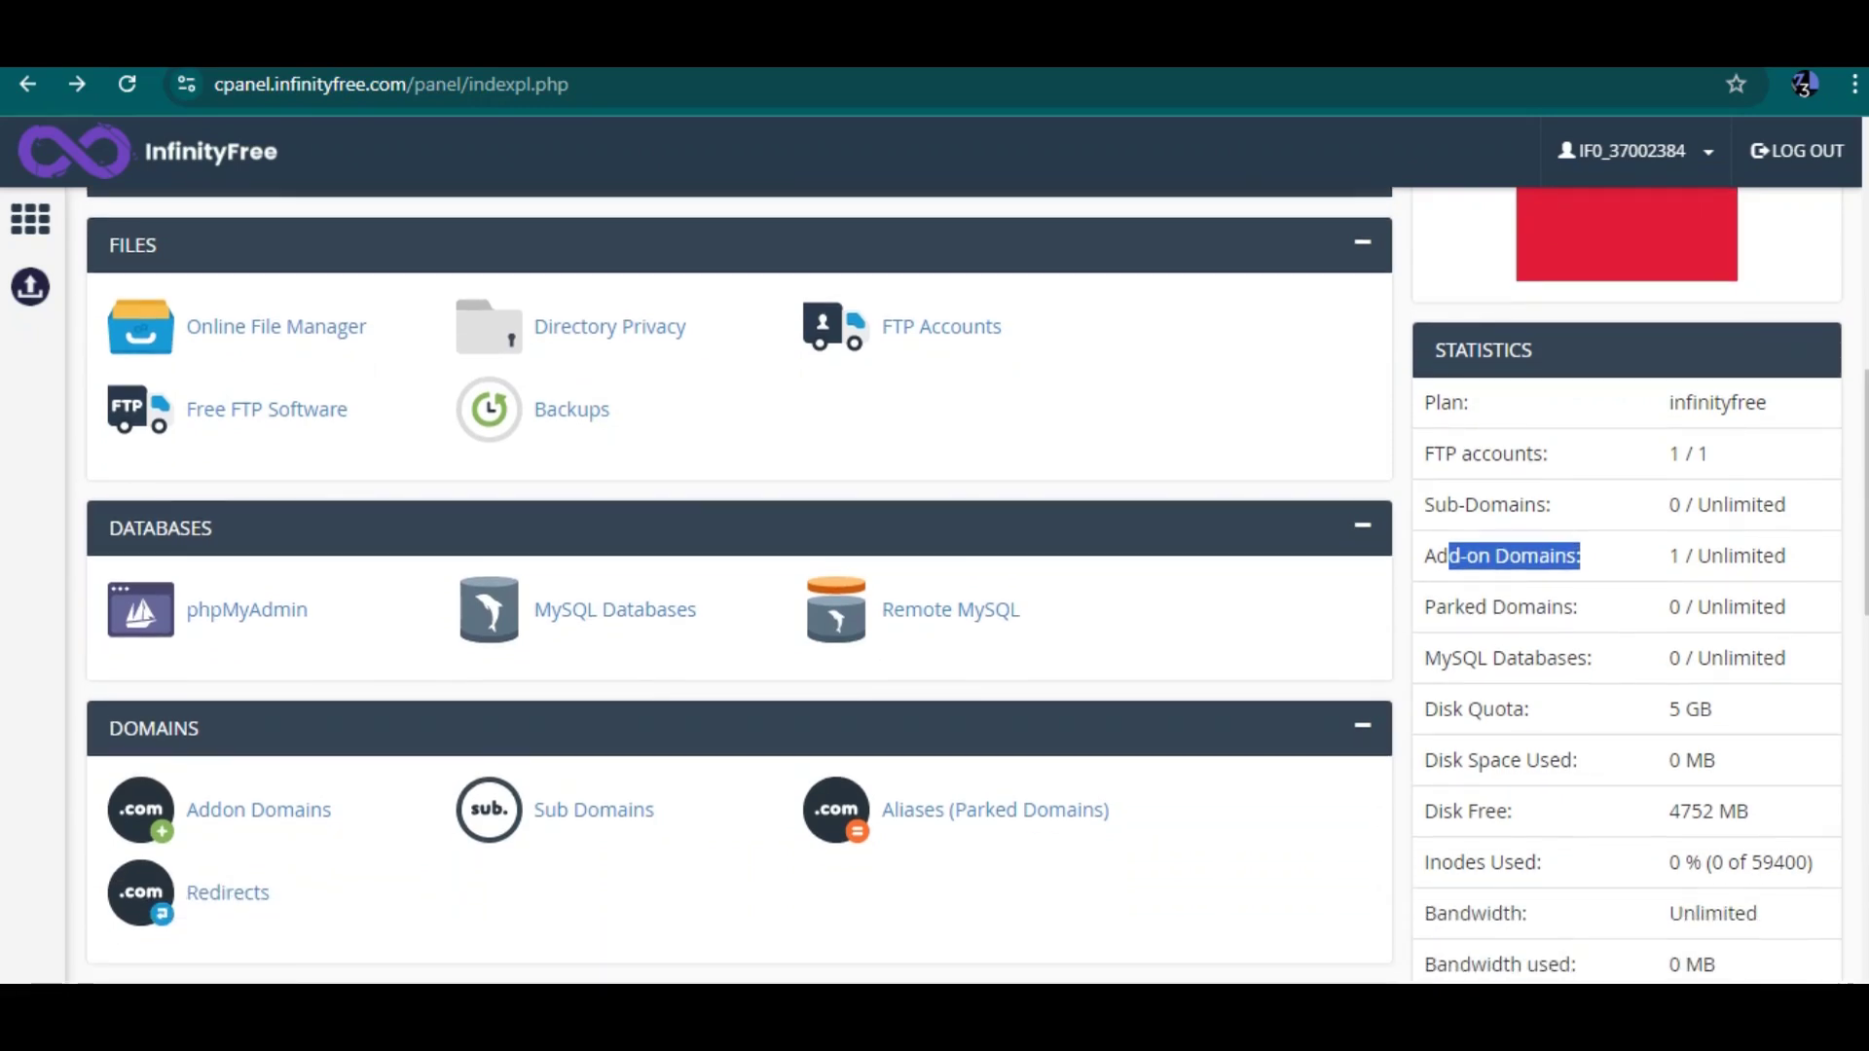
pyautogui.moveTo(1474, 606); pyautogui.dragTo(1577, 607)
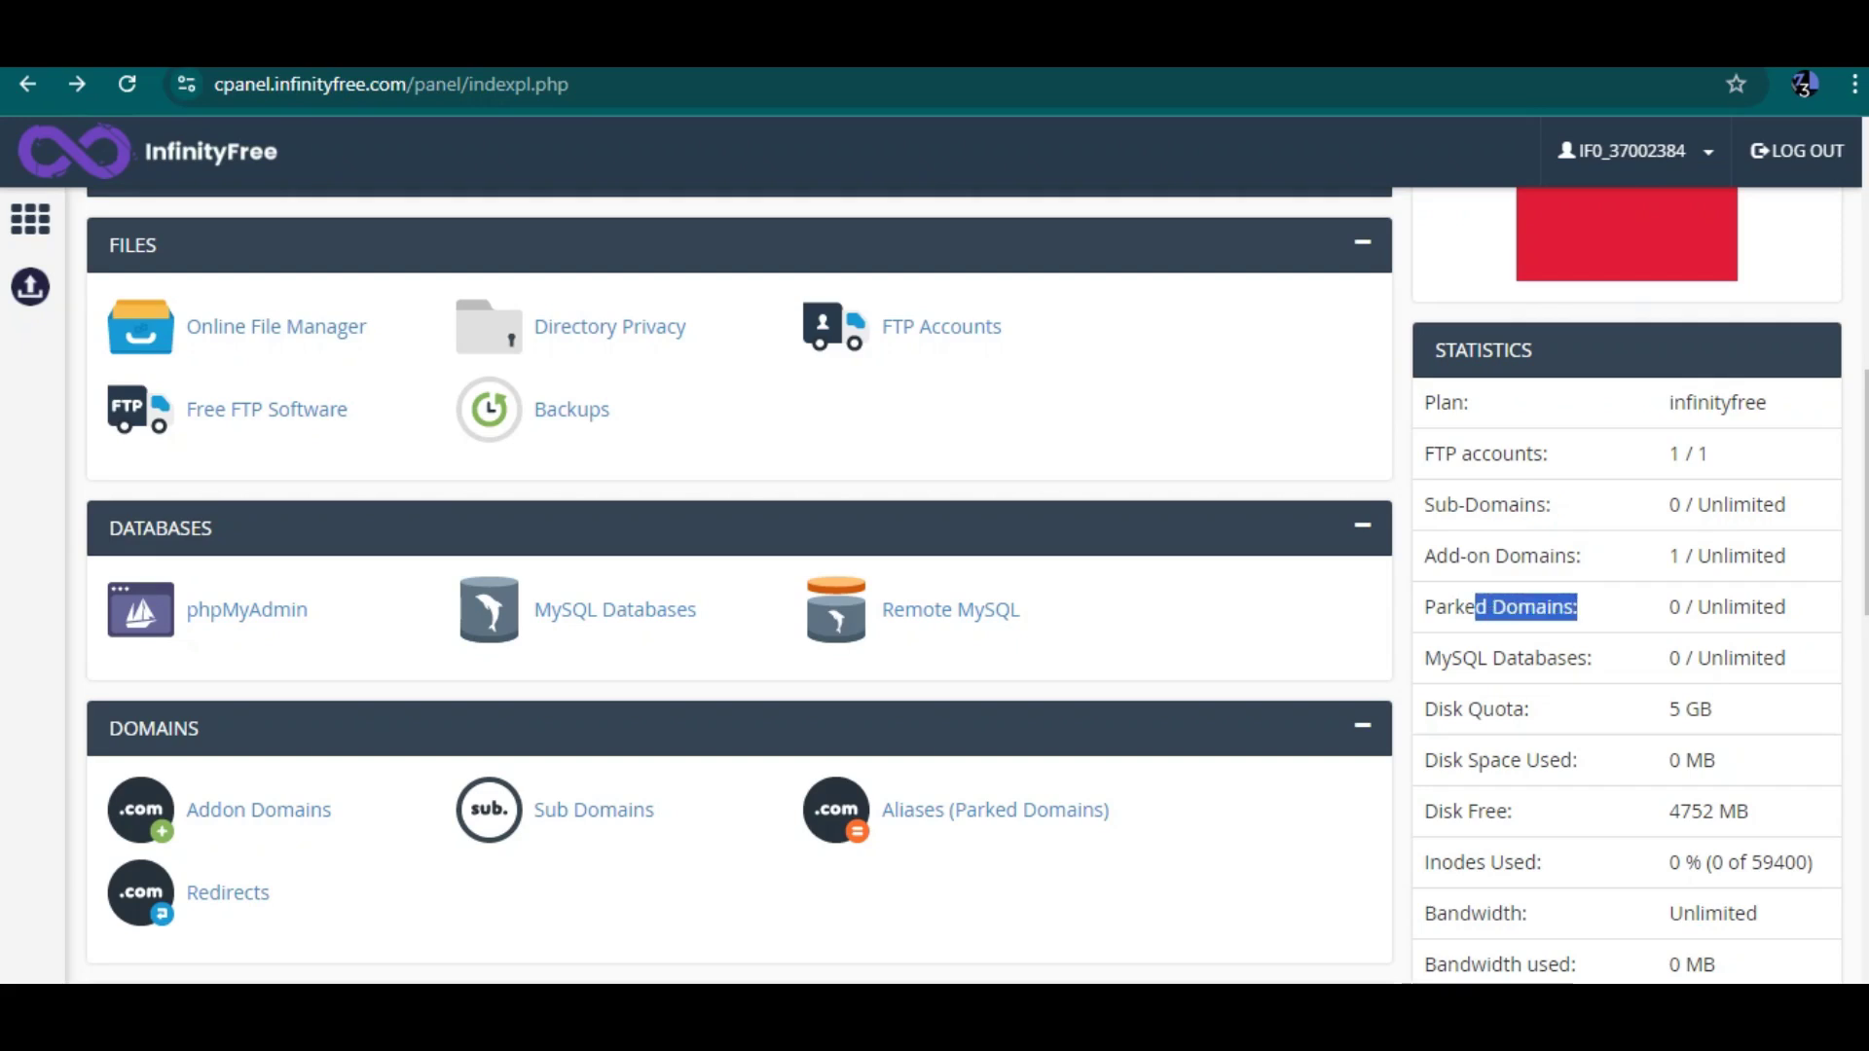
pyautogui.moveTo(1424, 658); pyautogui.dragTo(1592, 658)
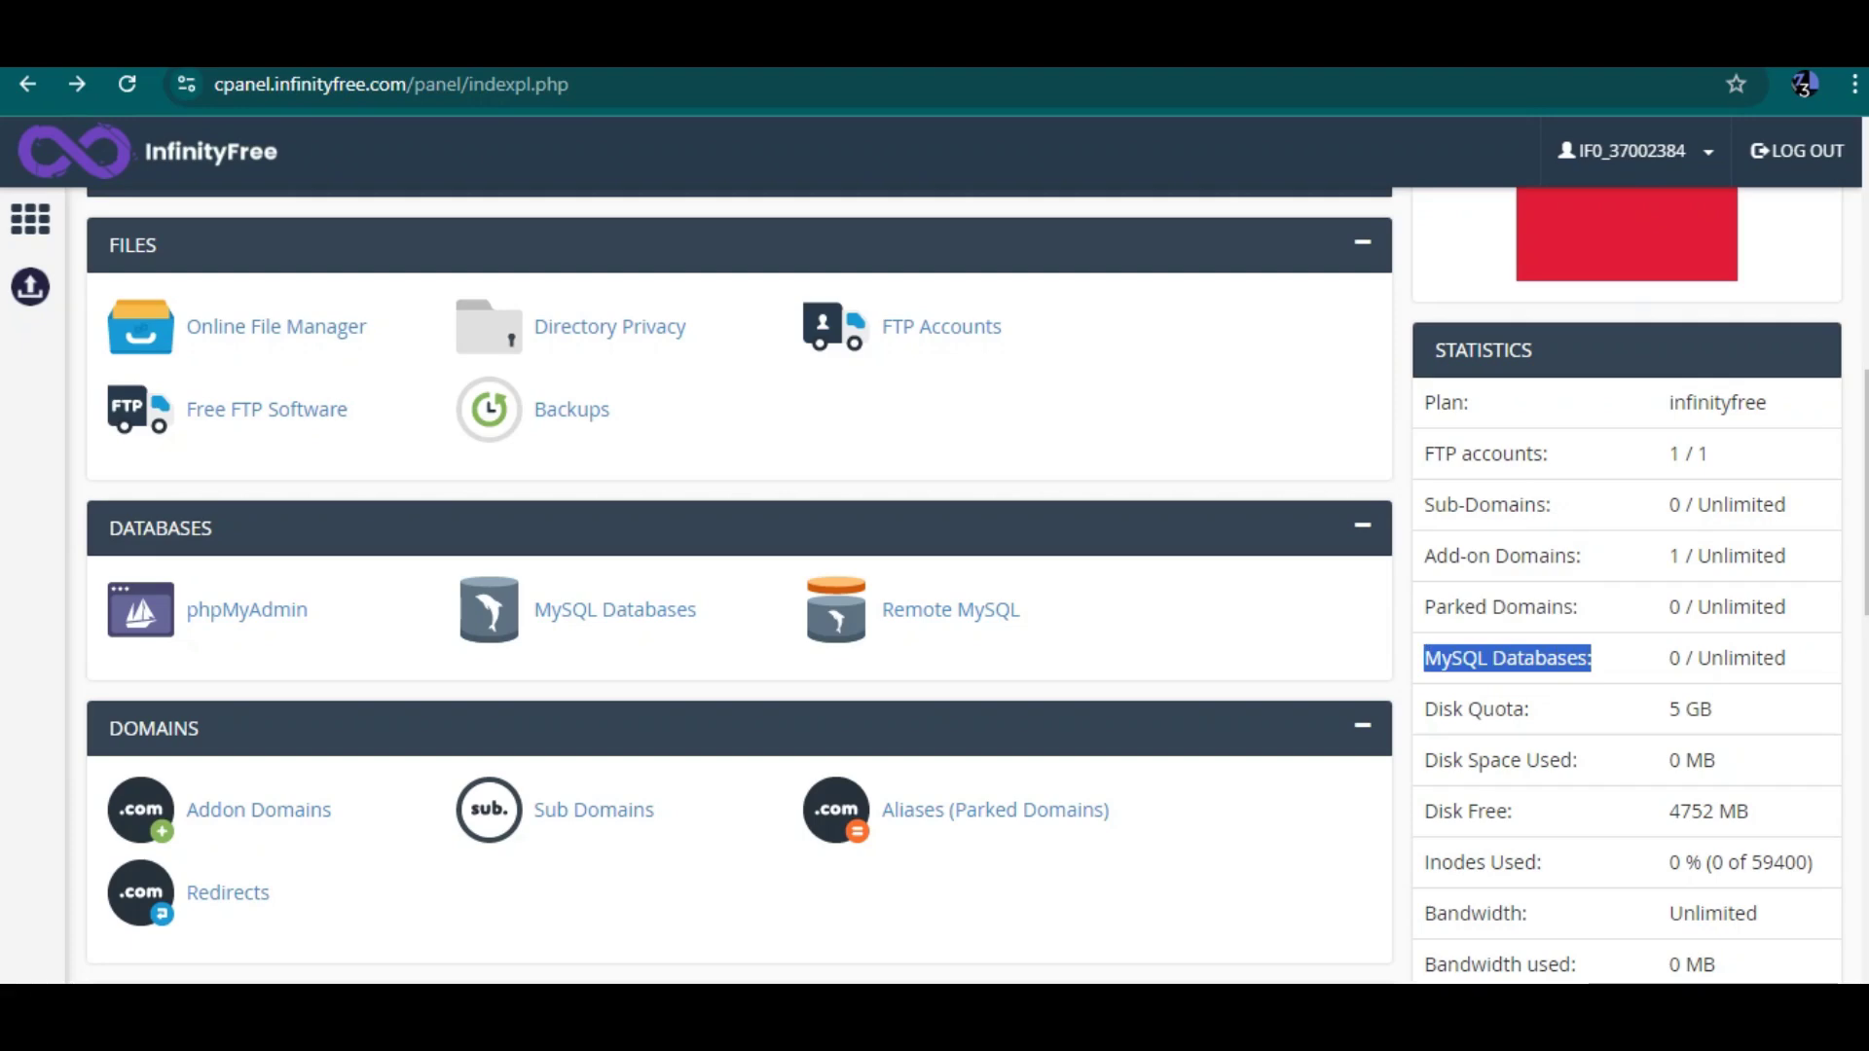
pyautogui.scroll(-3, 974, 487)
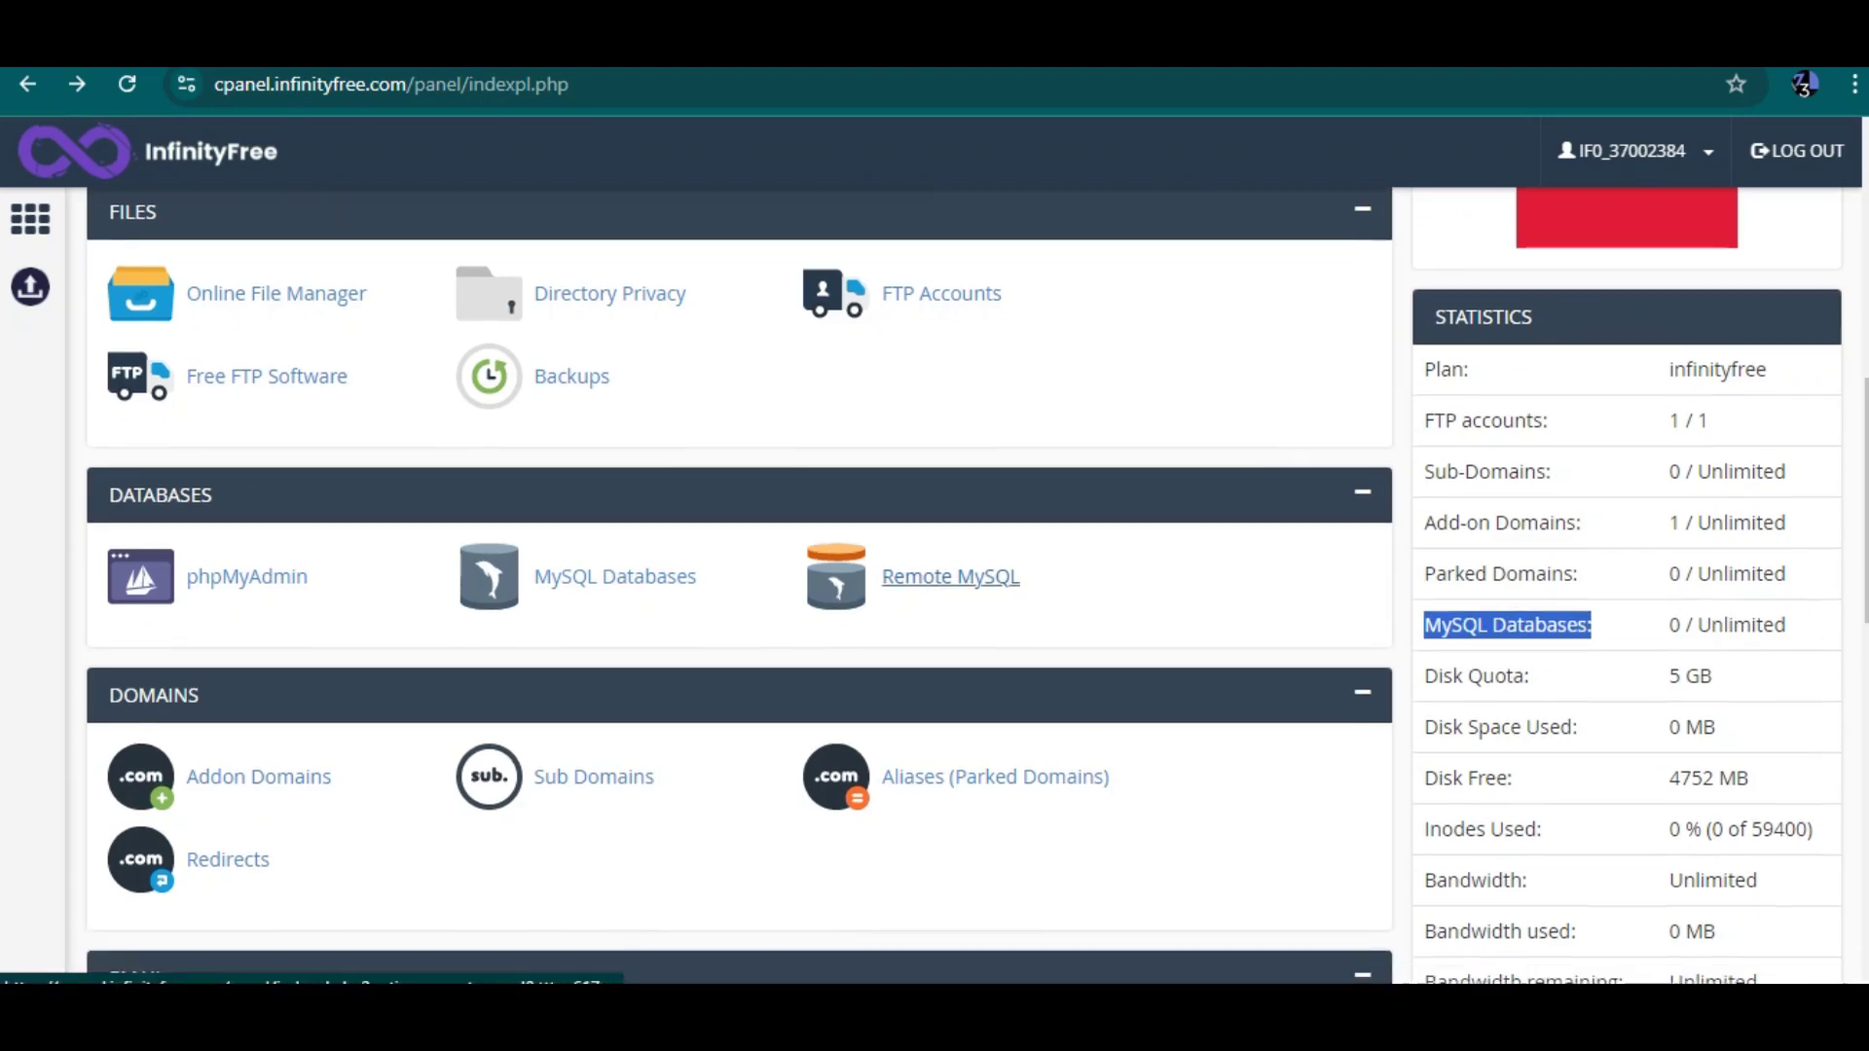
pyautogui.scroll(-7, 993, 477)
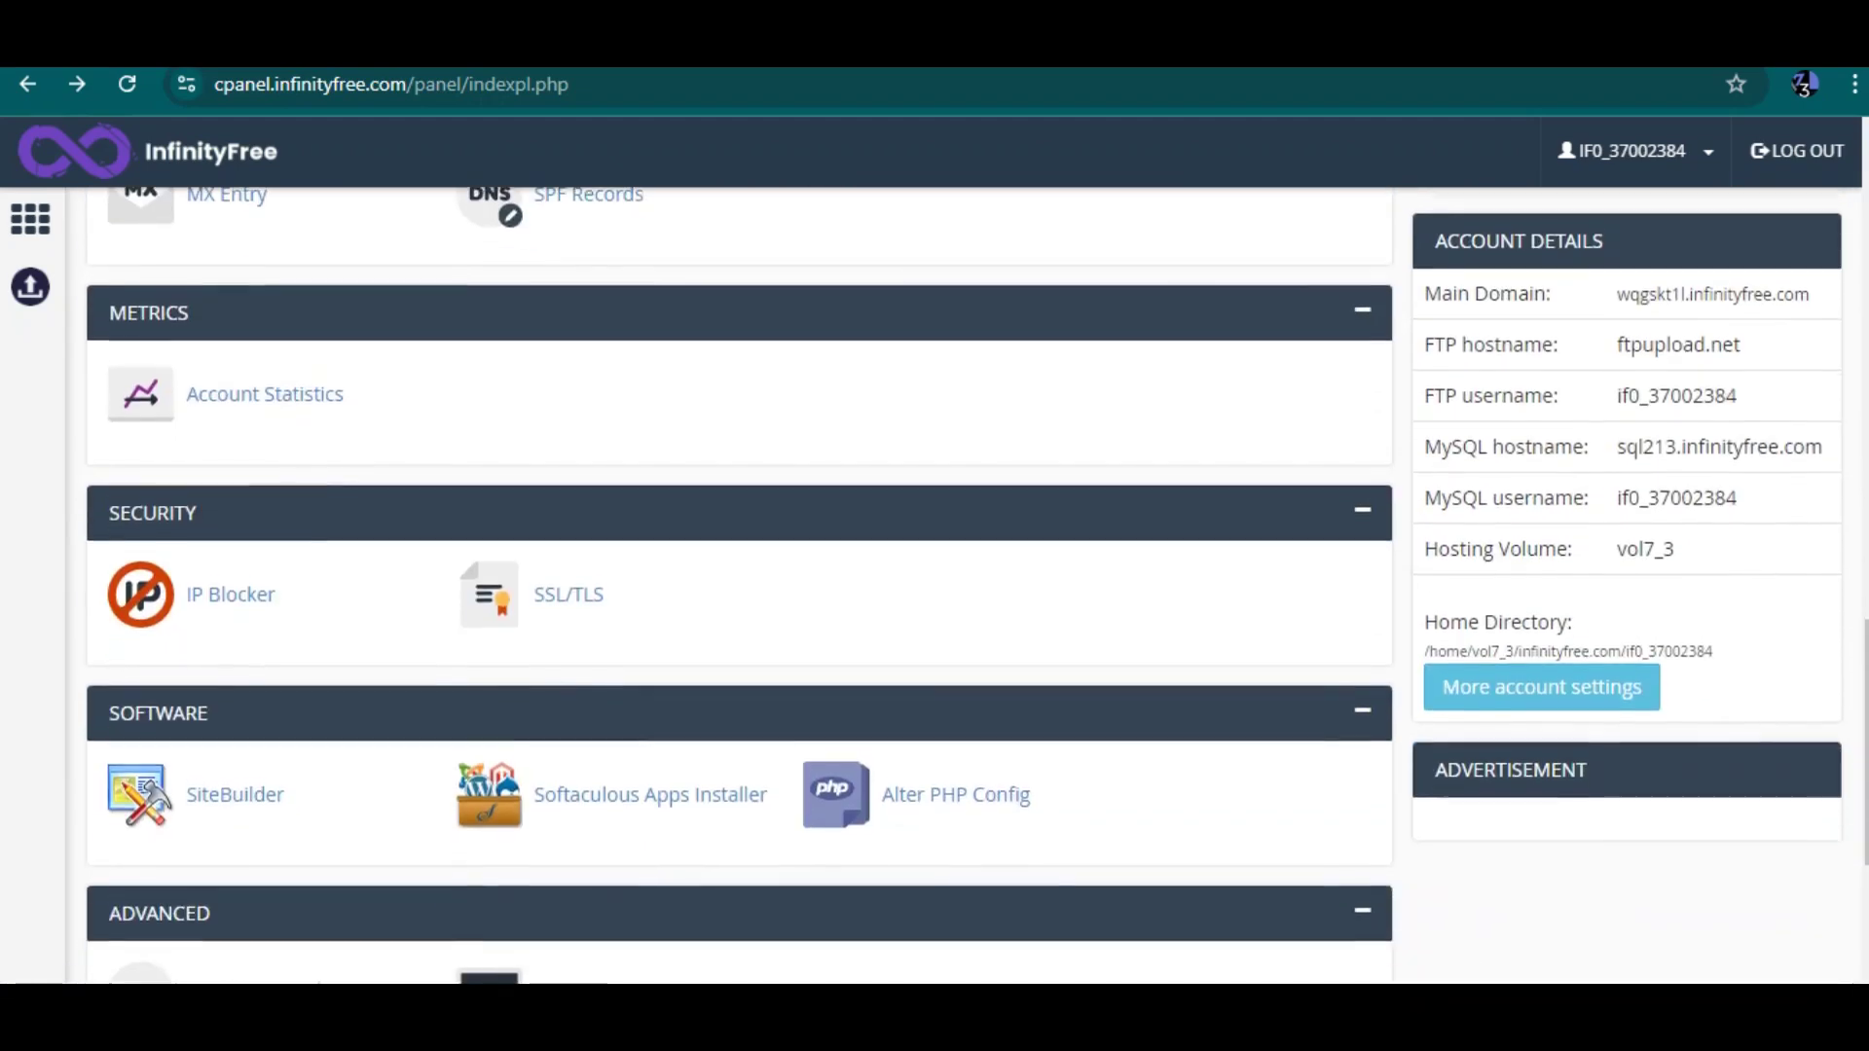
pyautogui.scroll(10, 740, 584)
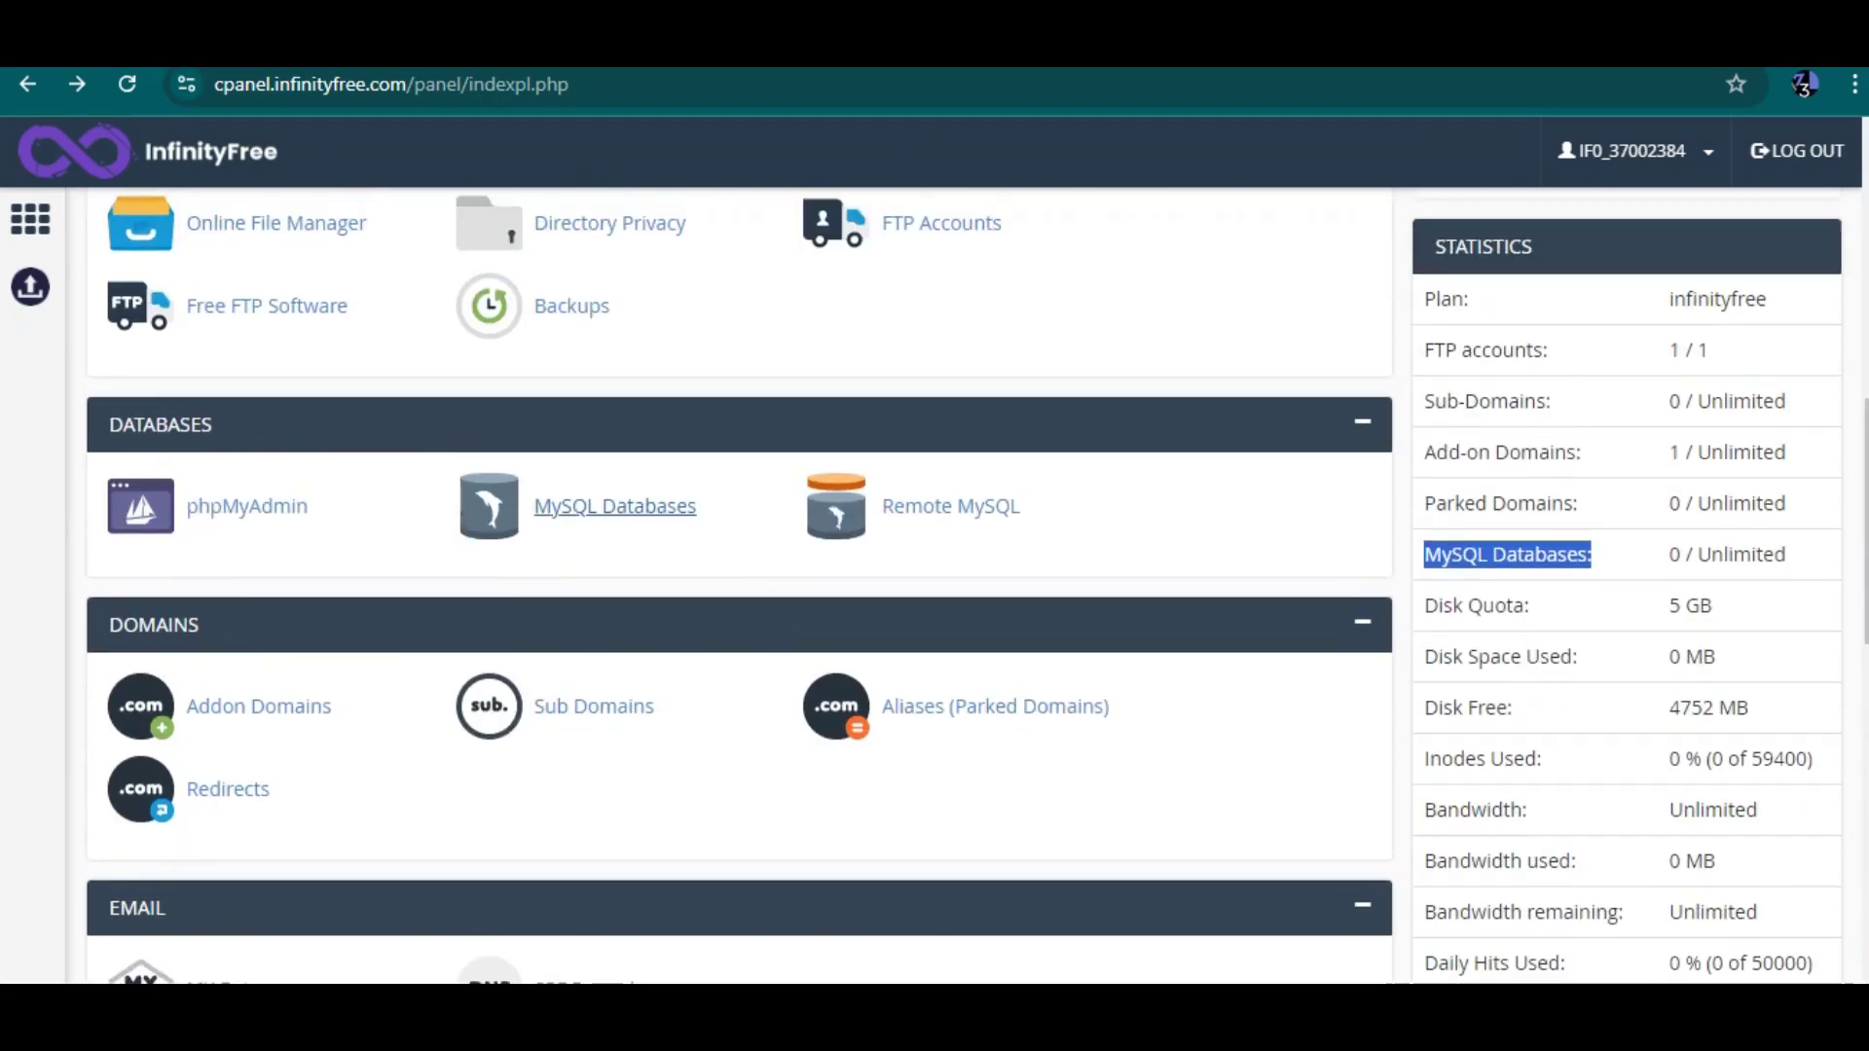
pyautogui.rightClick(616, 507)
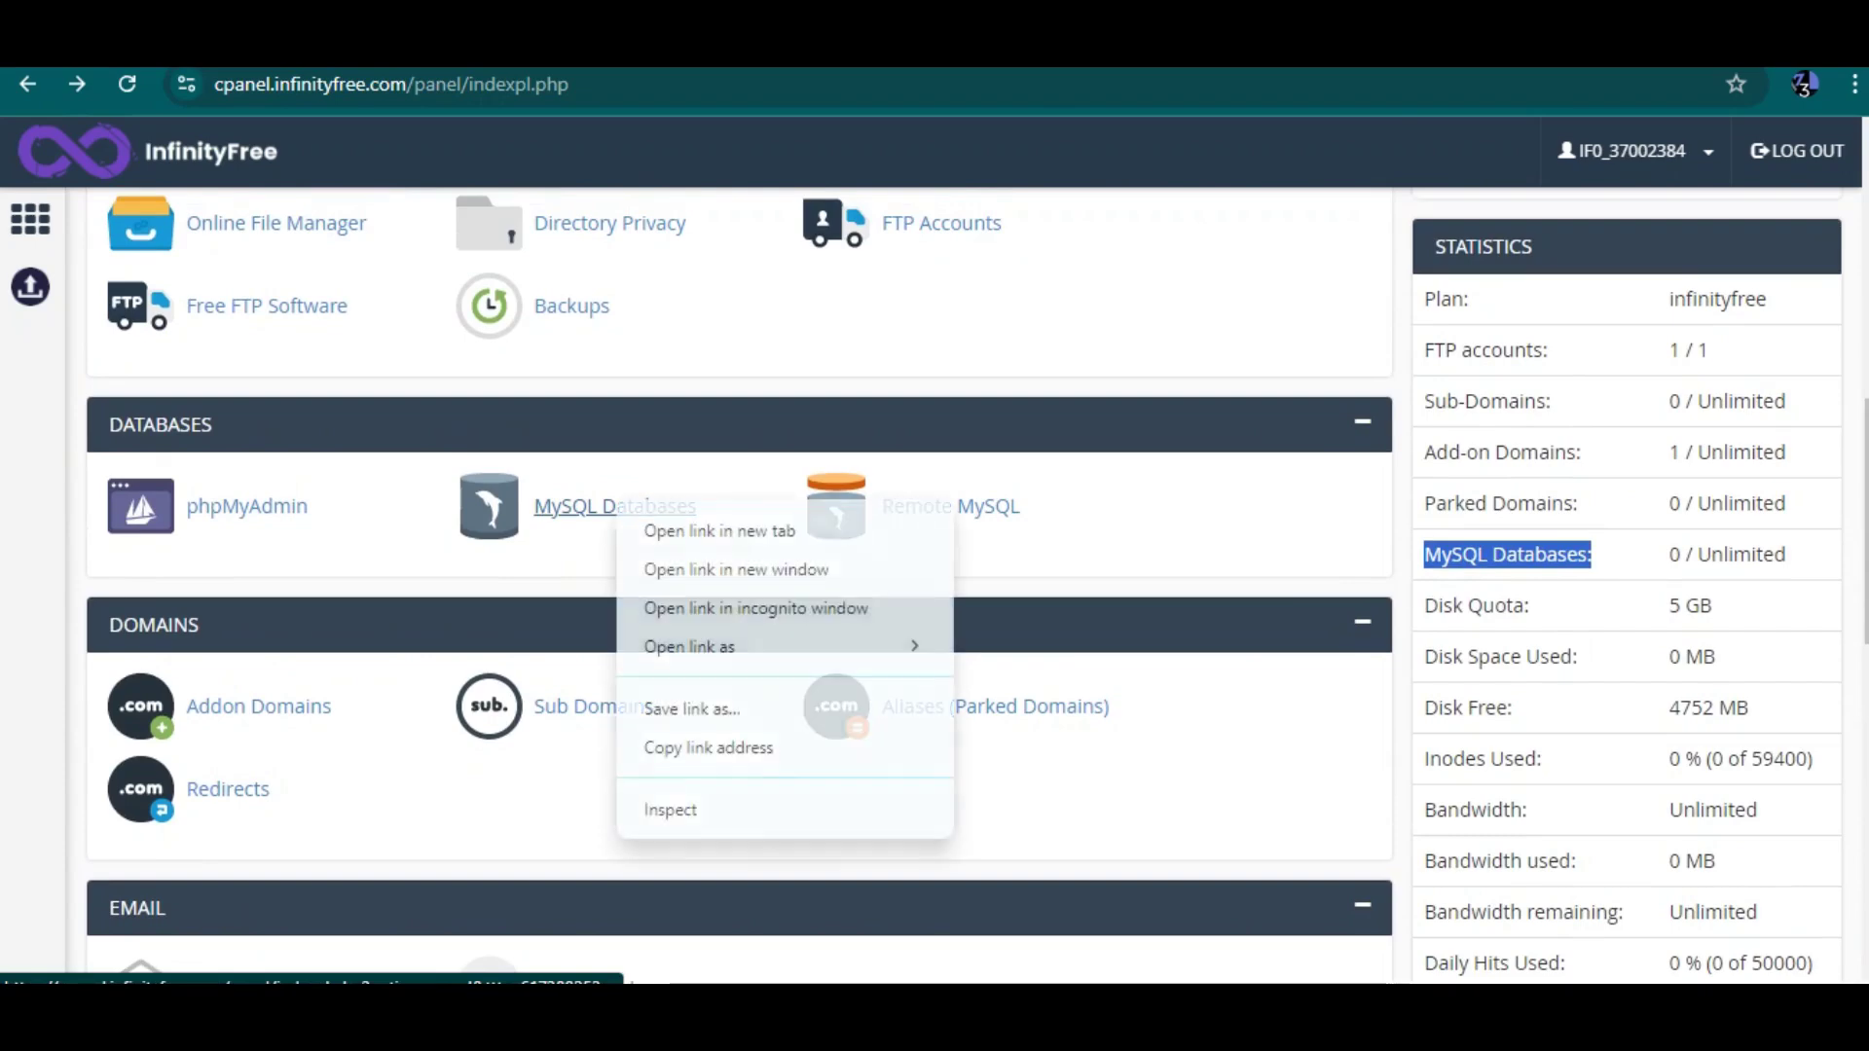
pyautogui.press('Escape')
pyautogui.scroll(9, 739, 584)
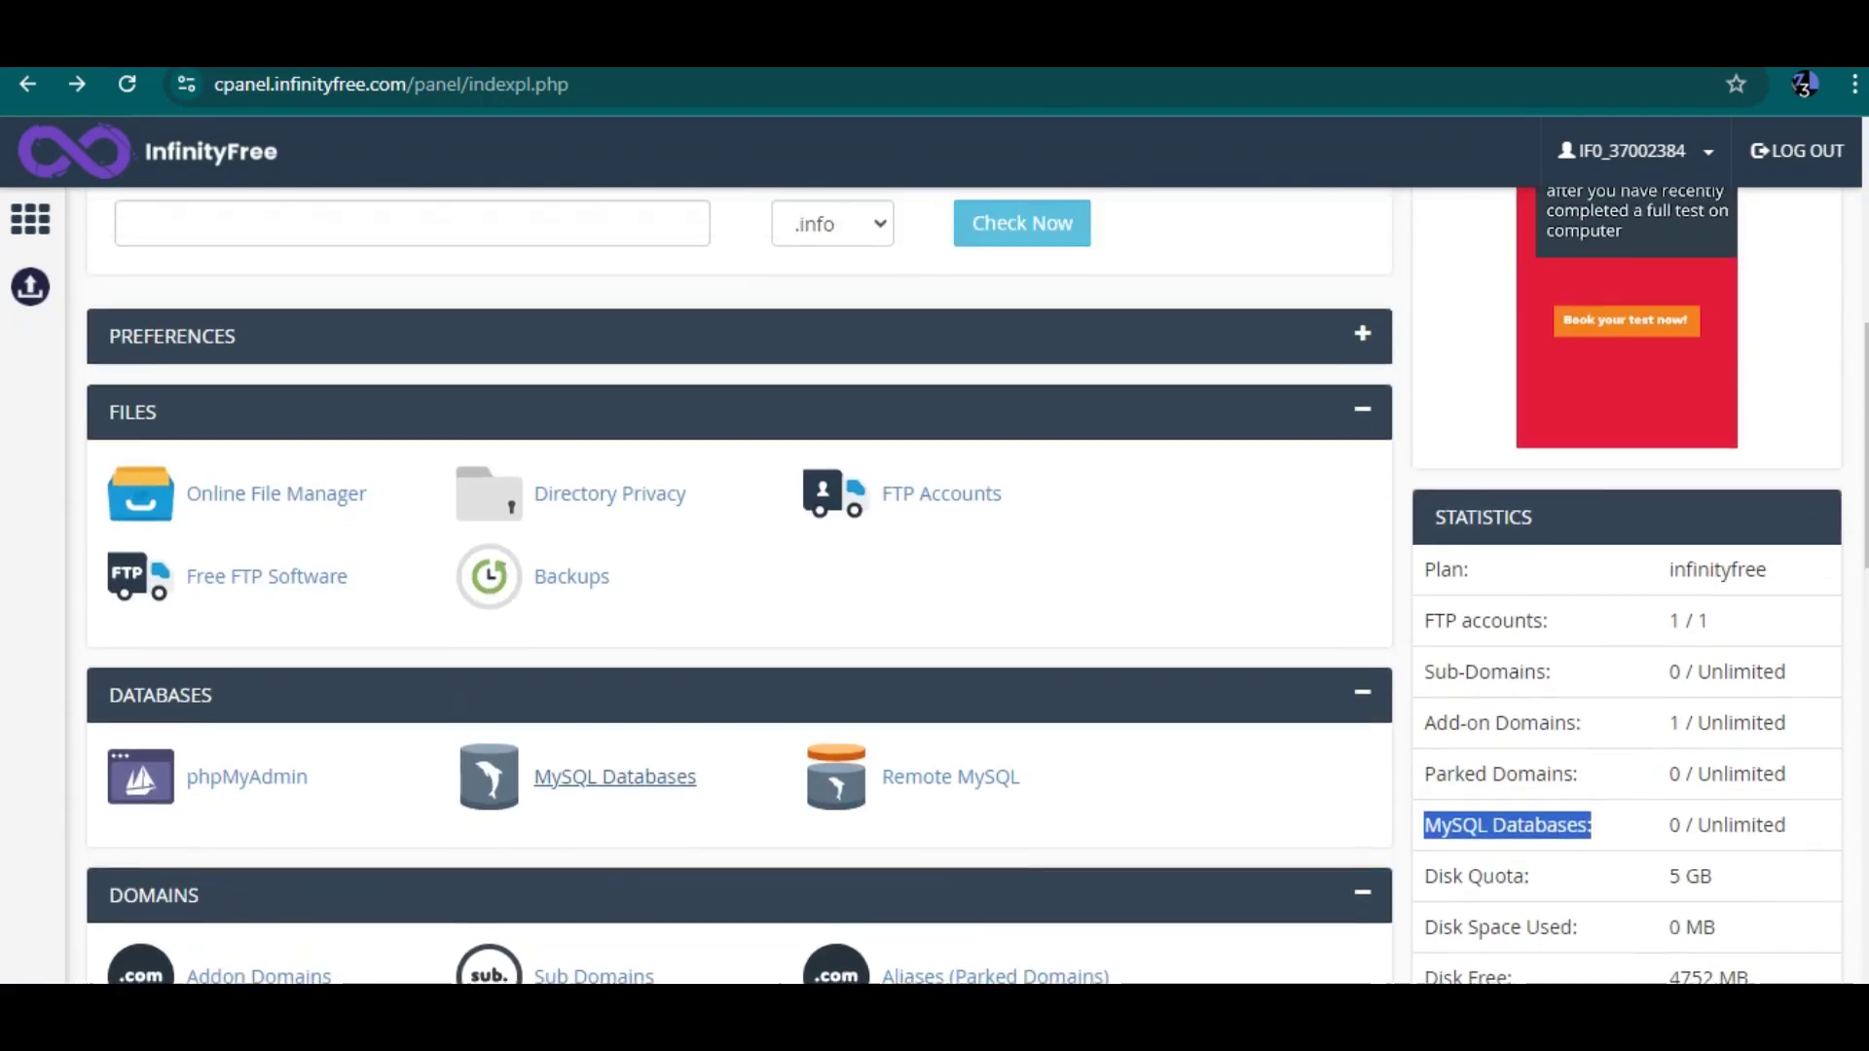
pyautogui.scroll(-2, 740, 584)
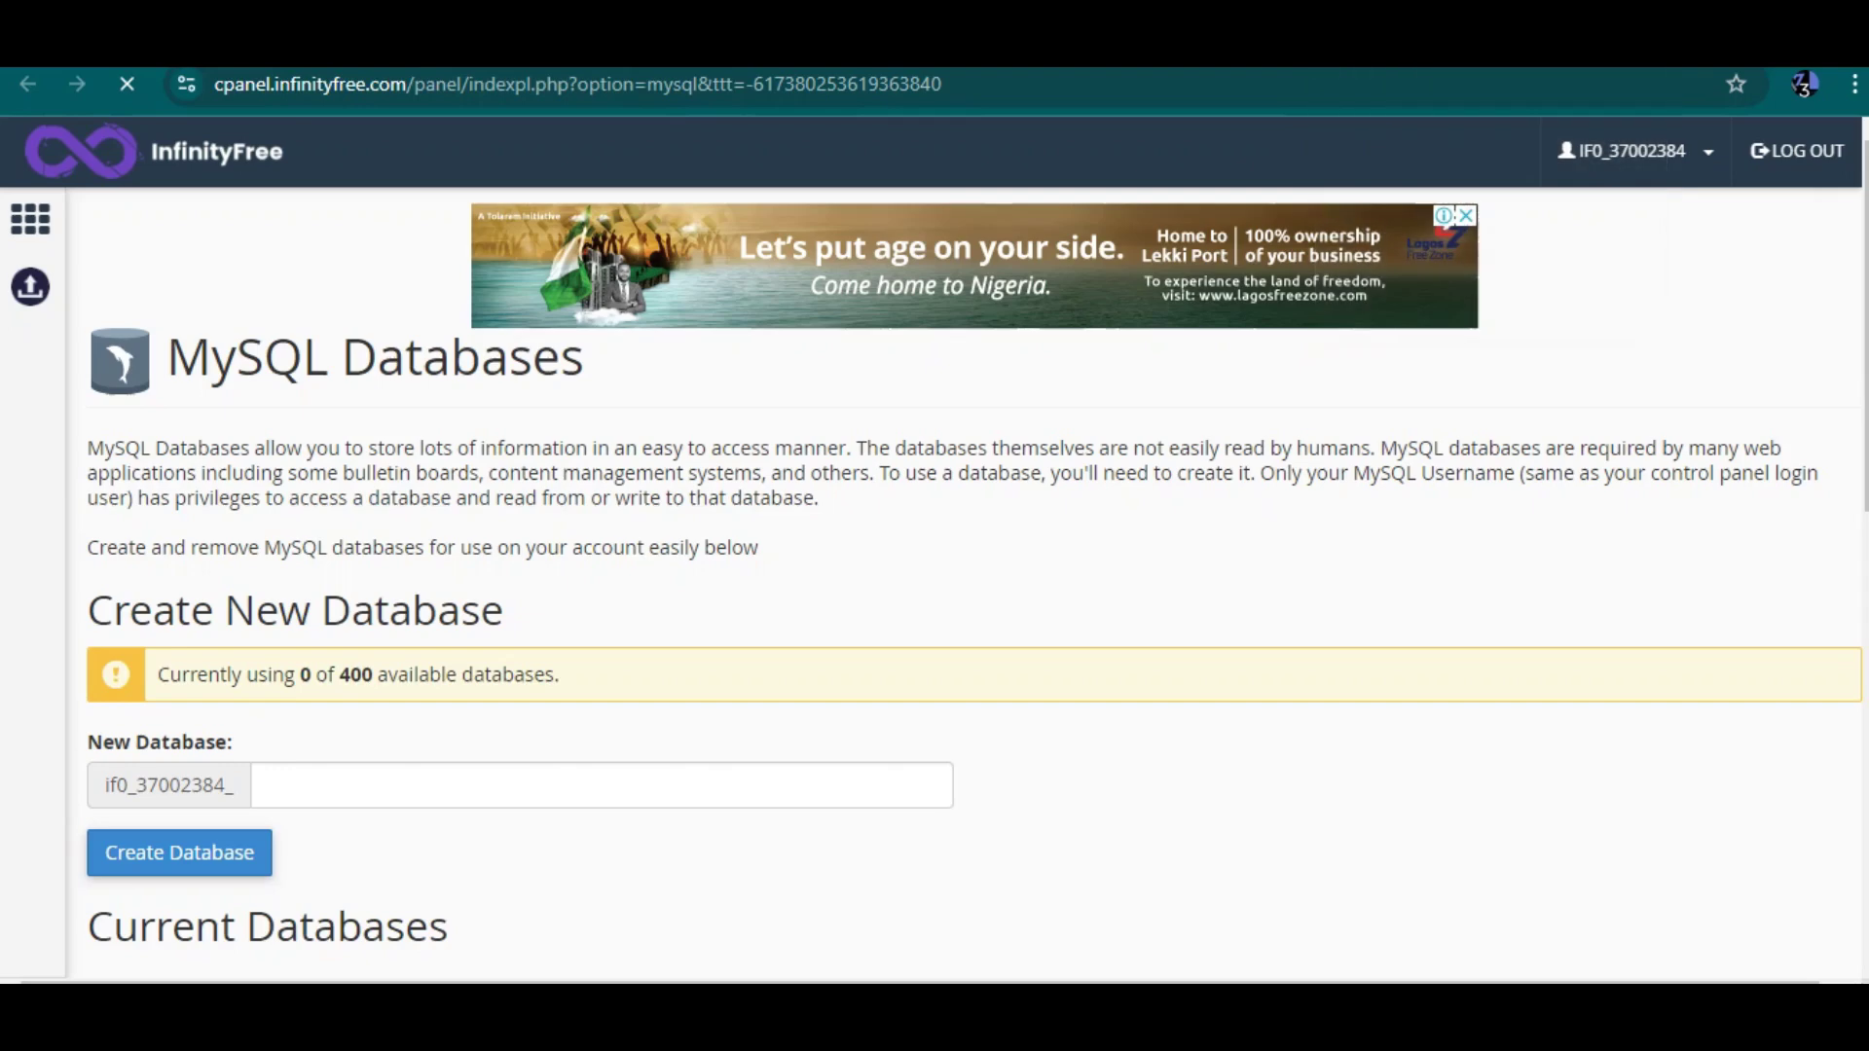
pyautogui.scroll(-3, 934, 584)
pyautogui.scroll(3, 934, 584)
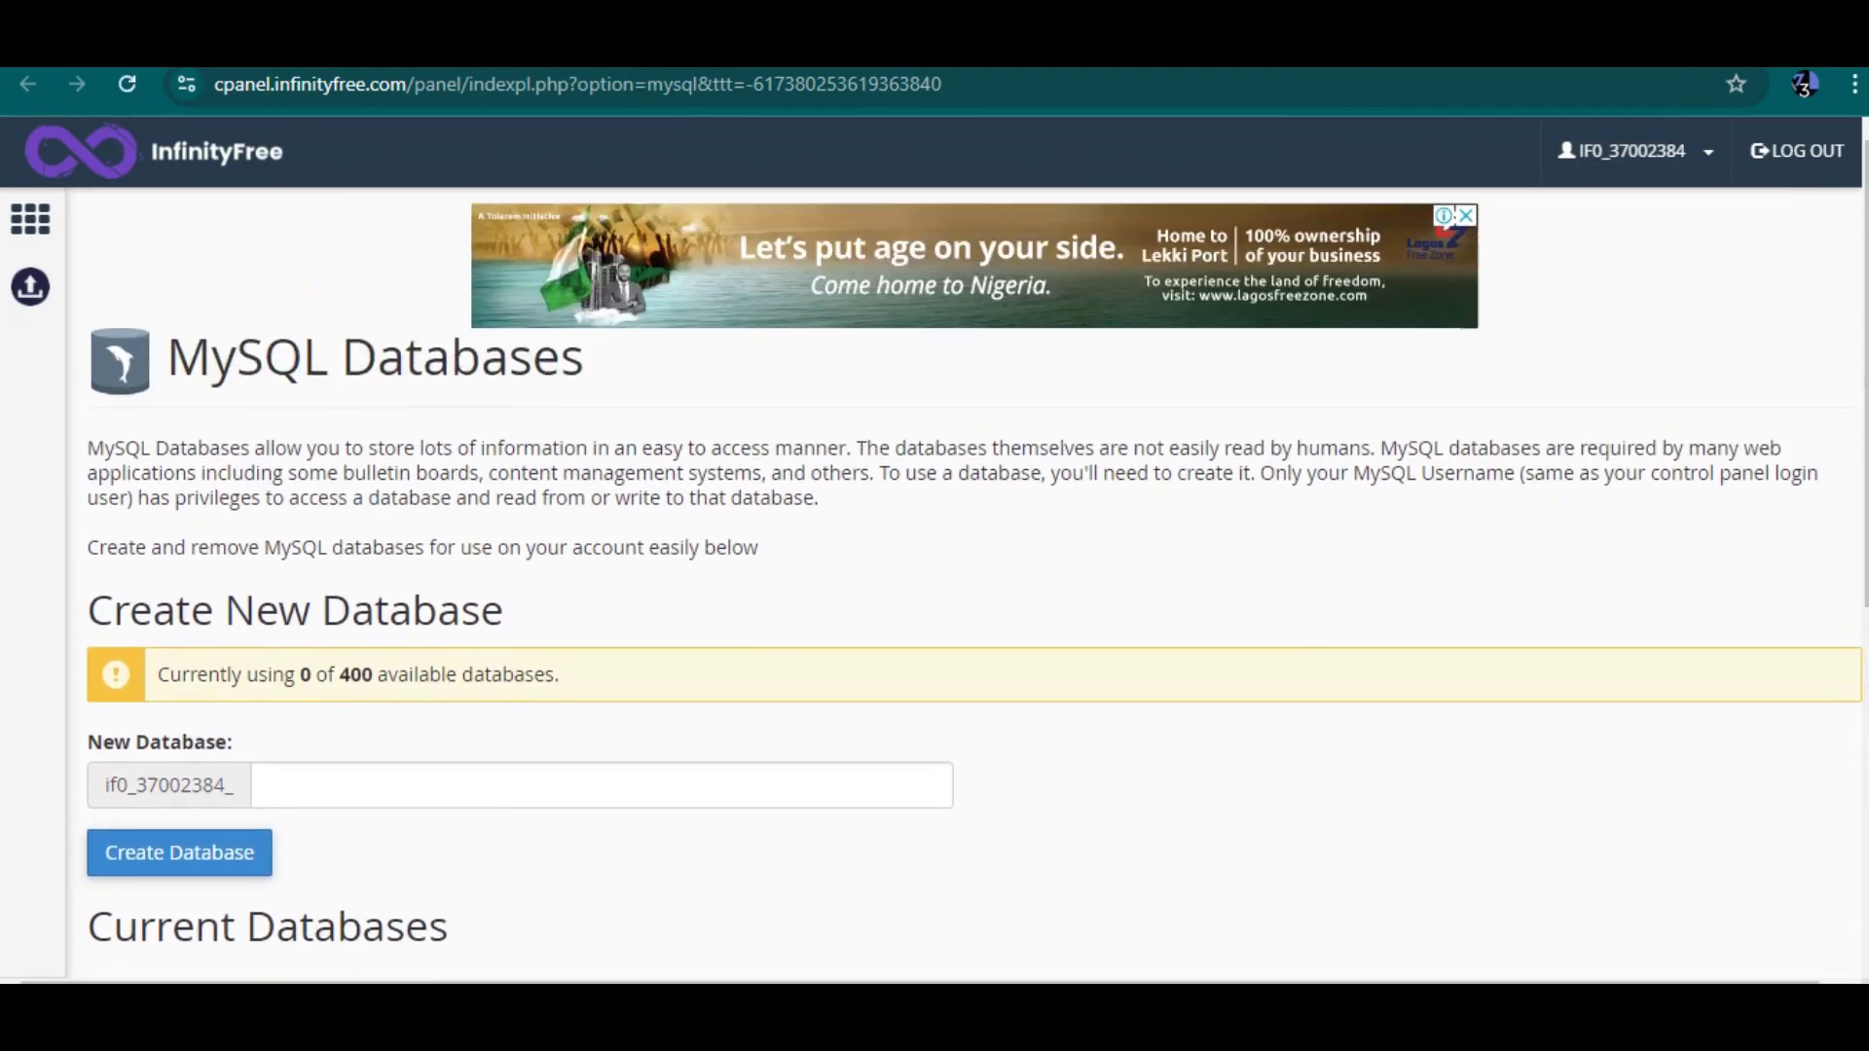
pyautogui.hotkey('alt', 'Left')
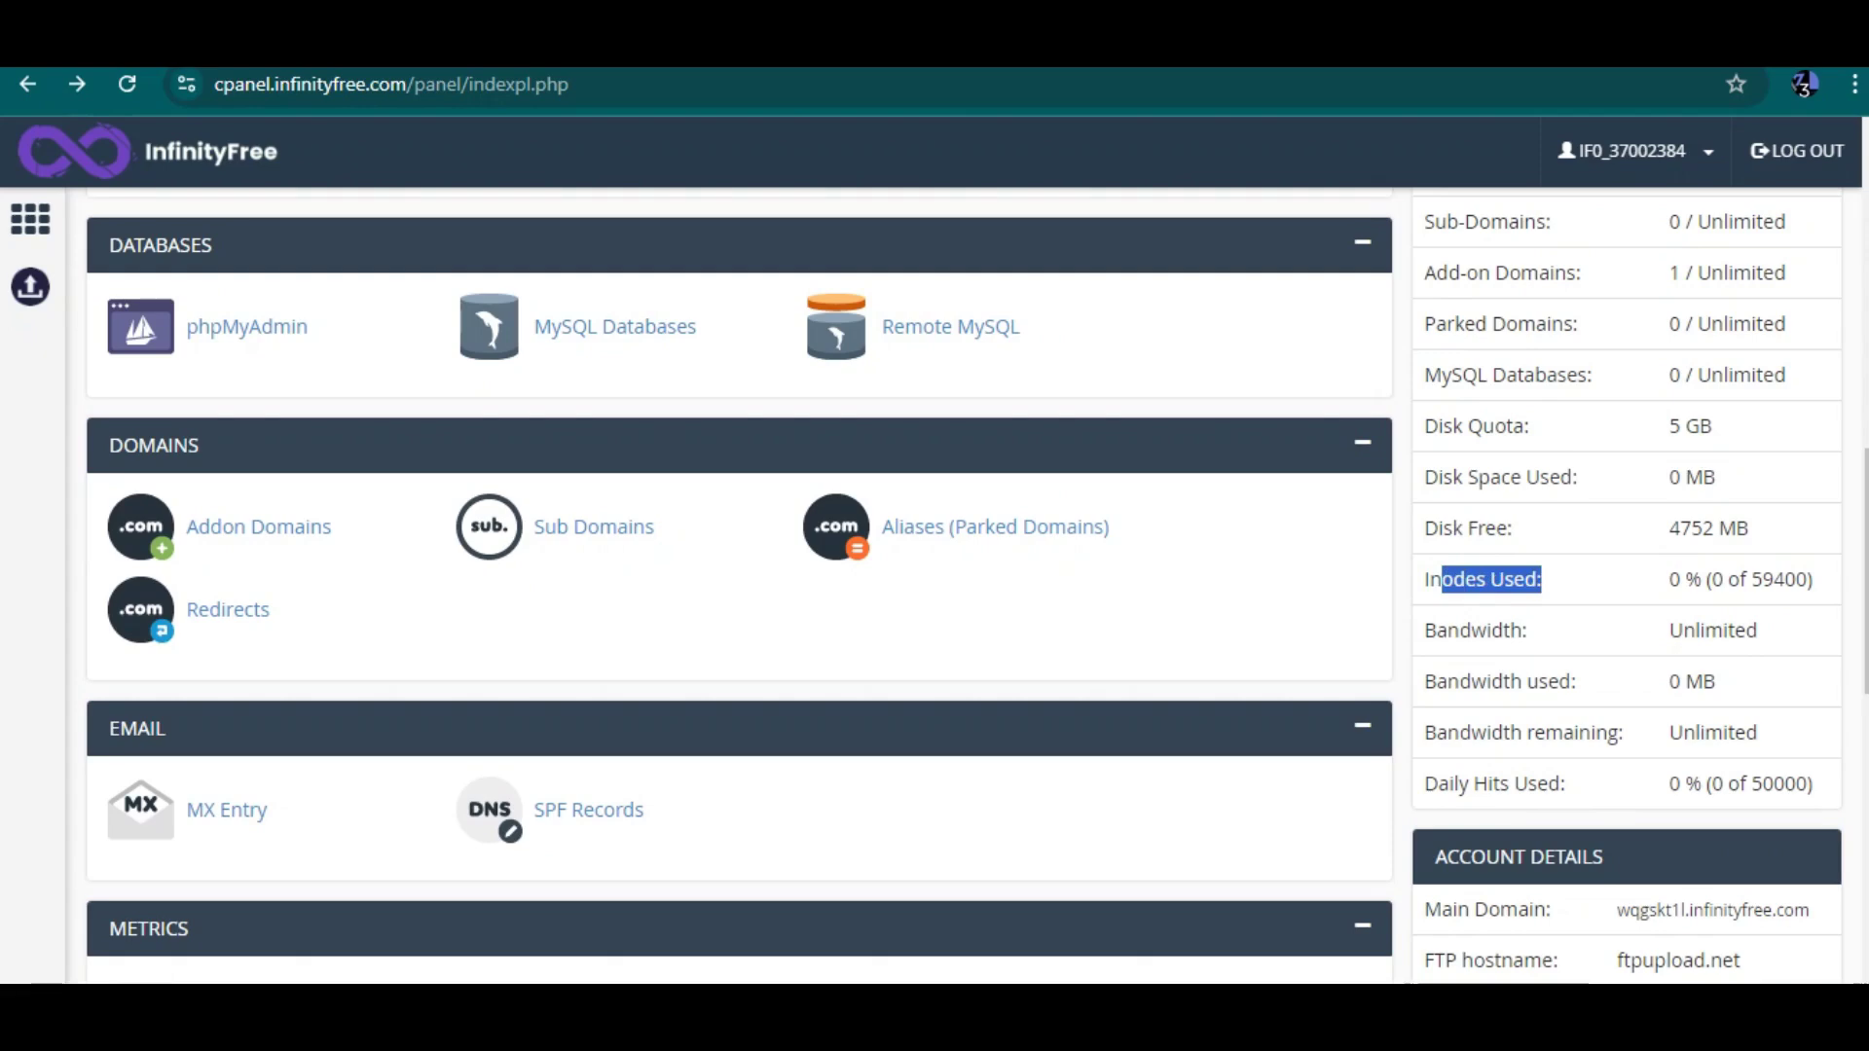
pyautogui.scroll(-1, 963, 590)
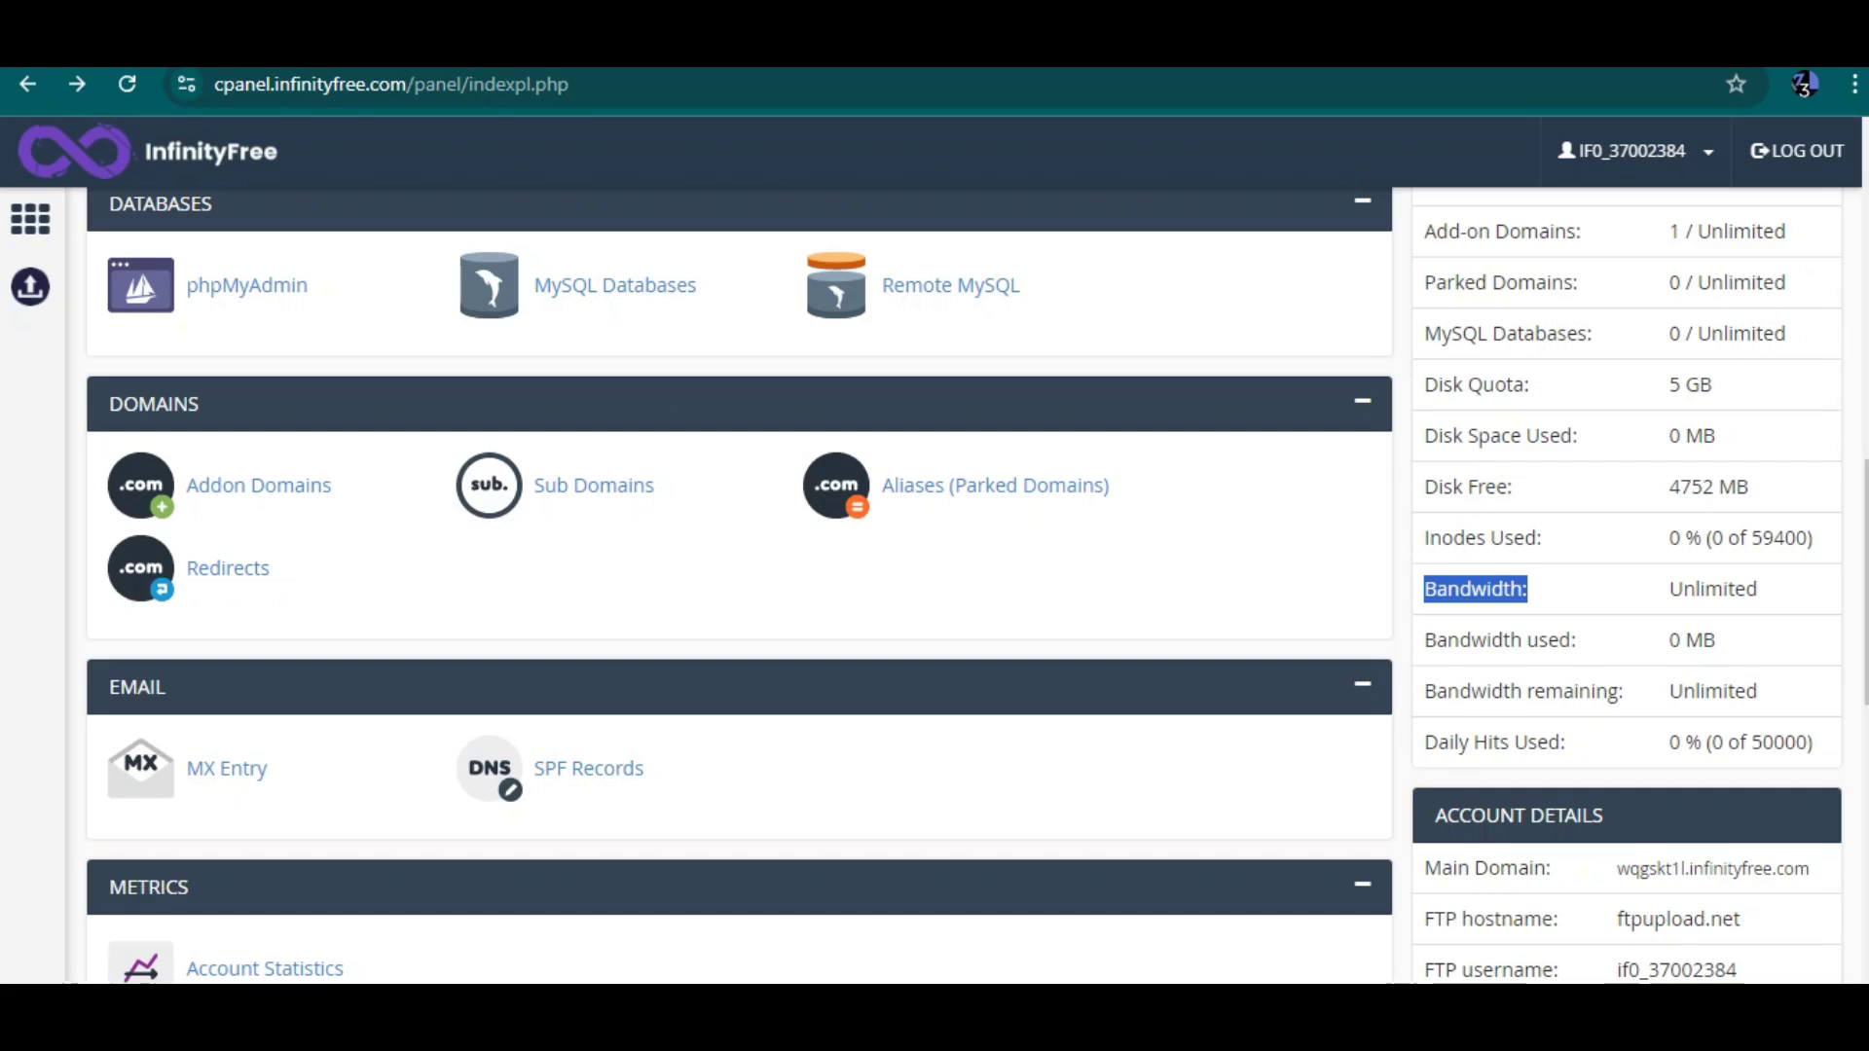
pyautogui.scroll(-2, 739, 584)
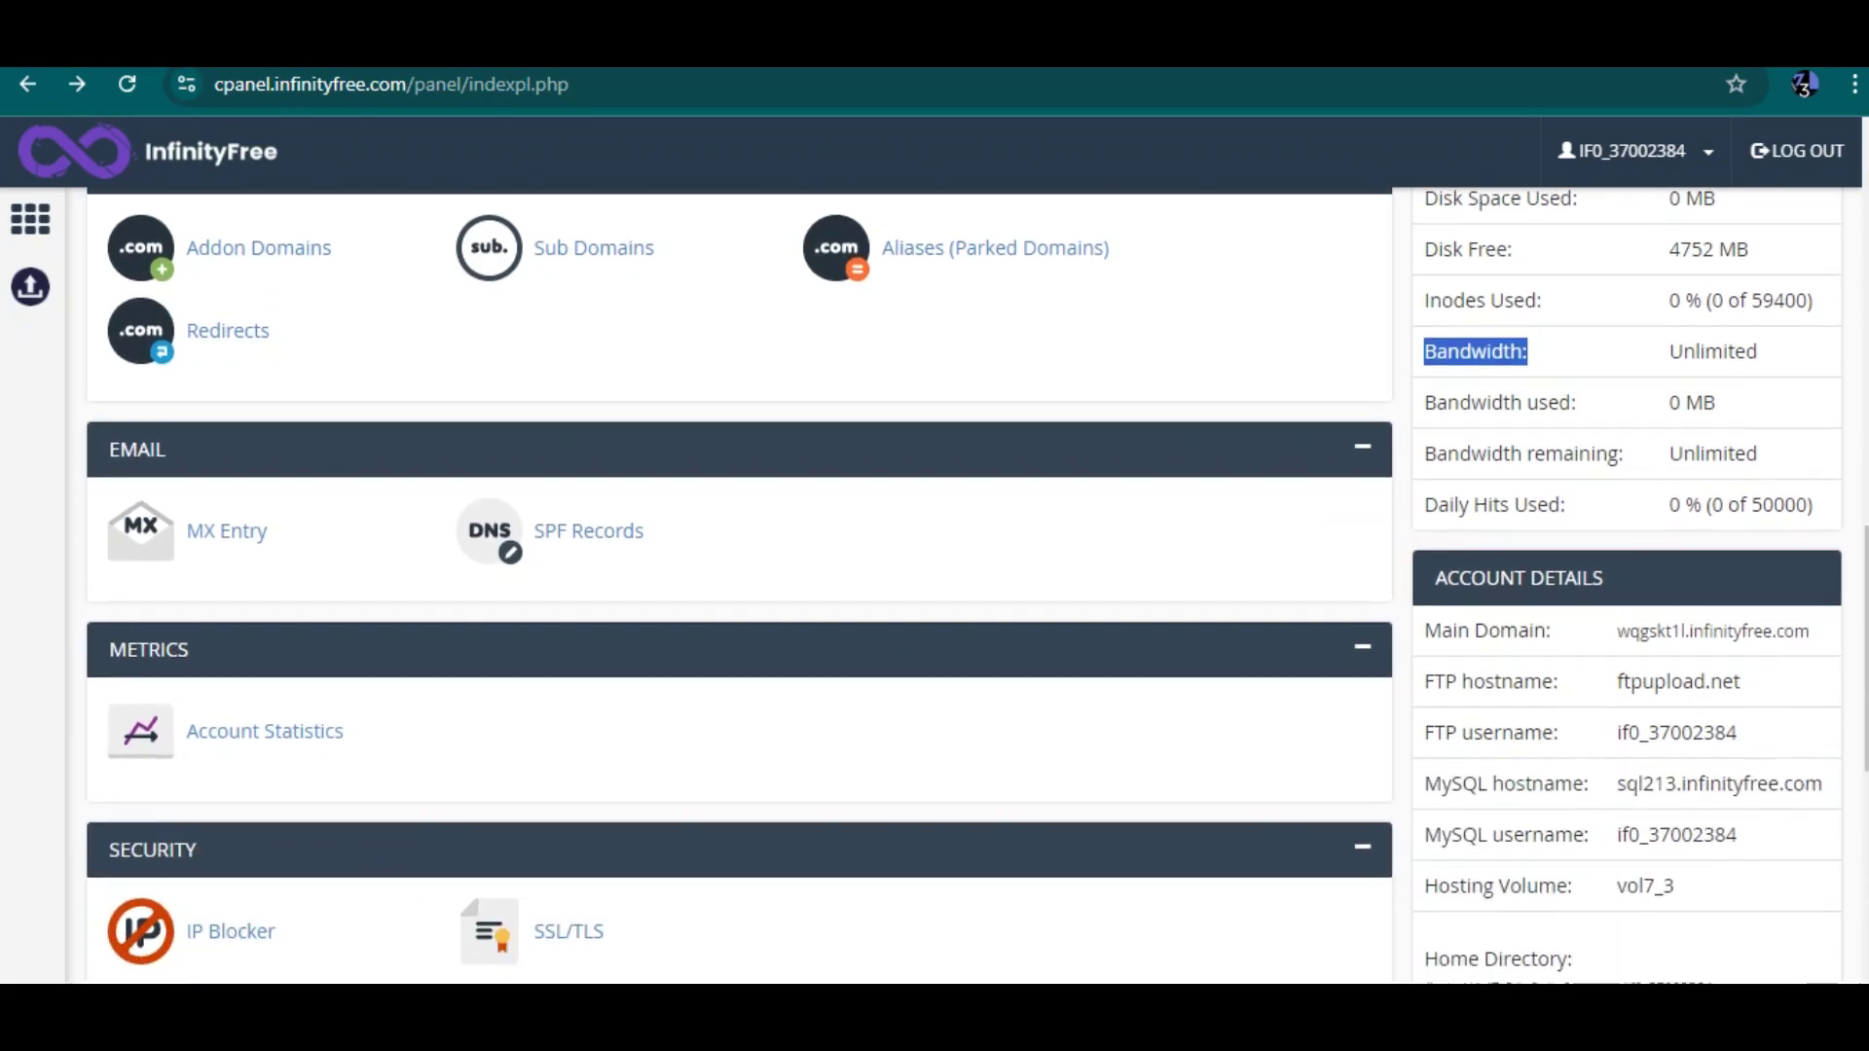
pyautogui.moveTo(1617, 630); pyautogui.dragTo(1809, 631)
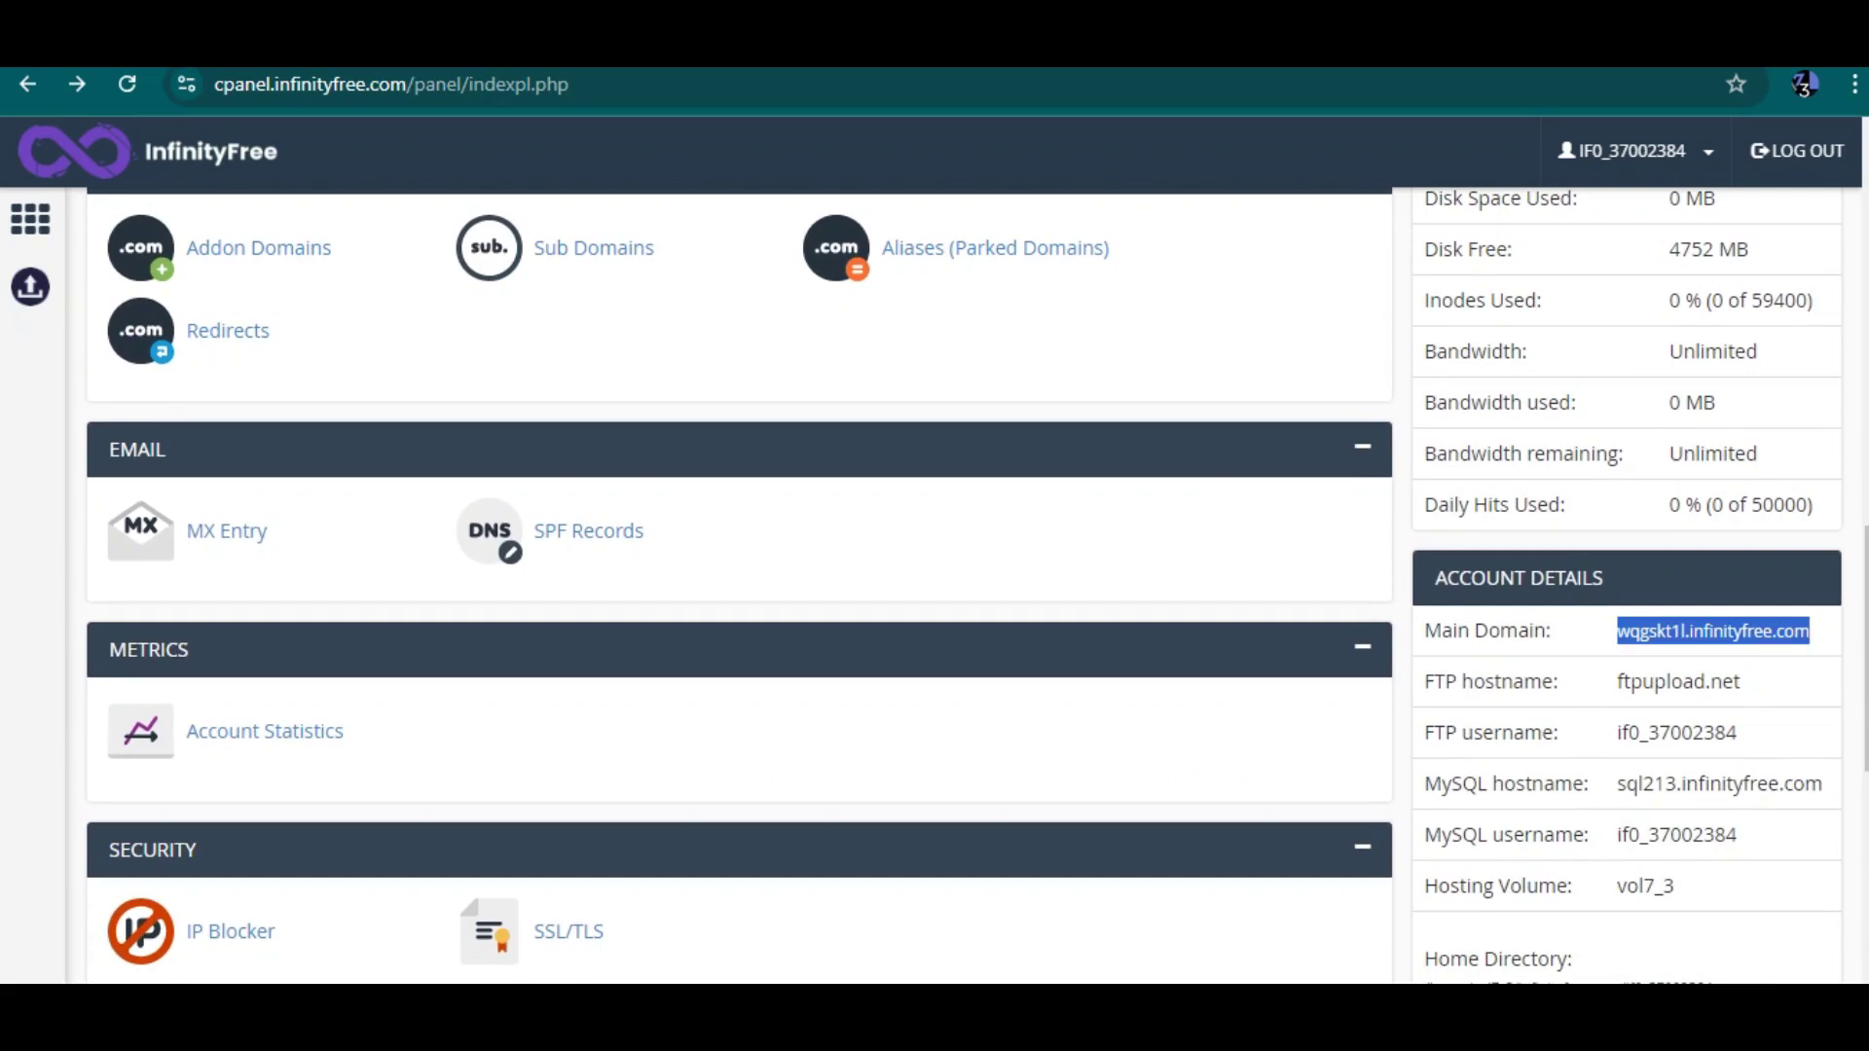
pyautogui.scroll(-1, 740, 584)
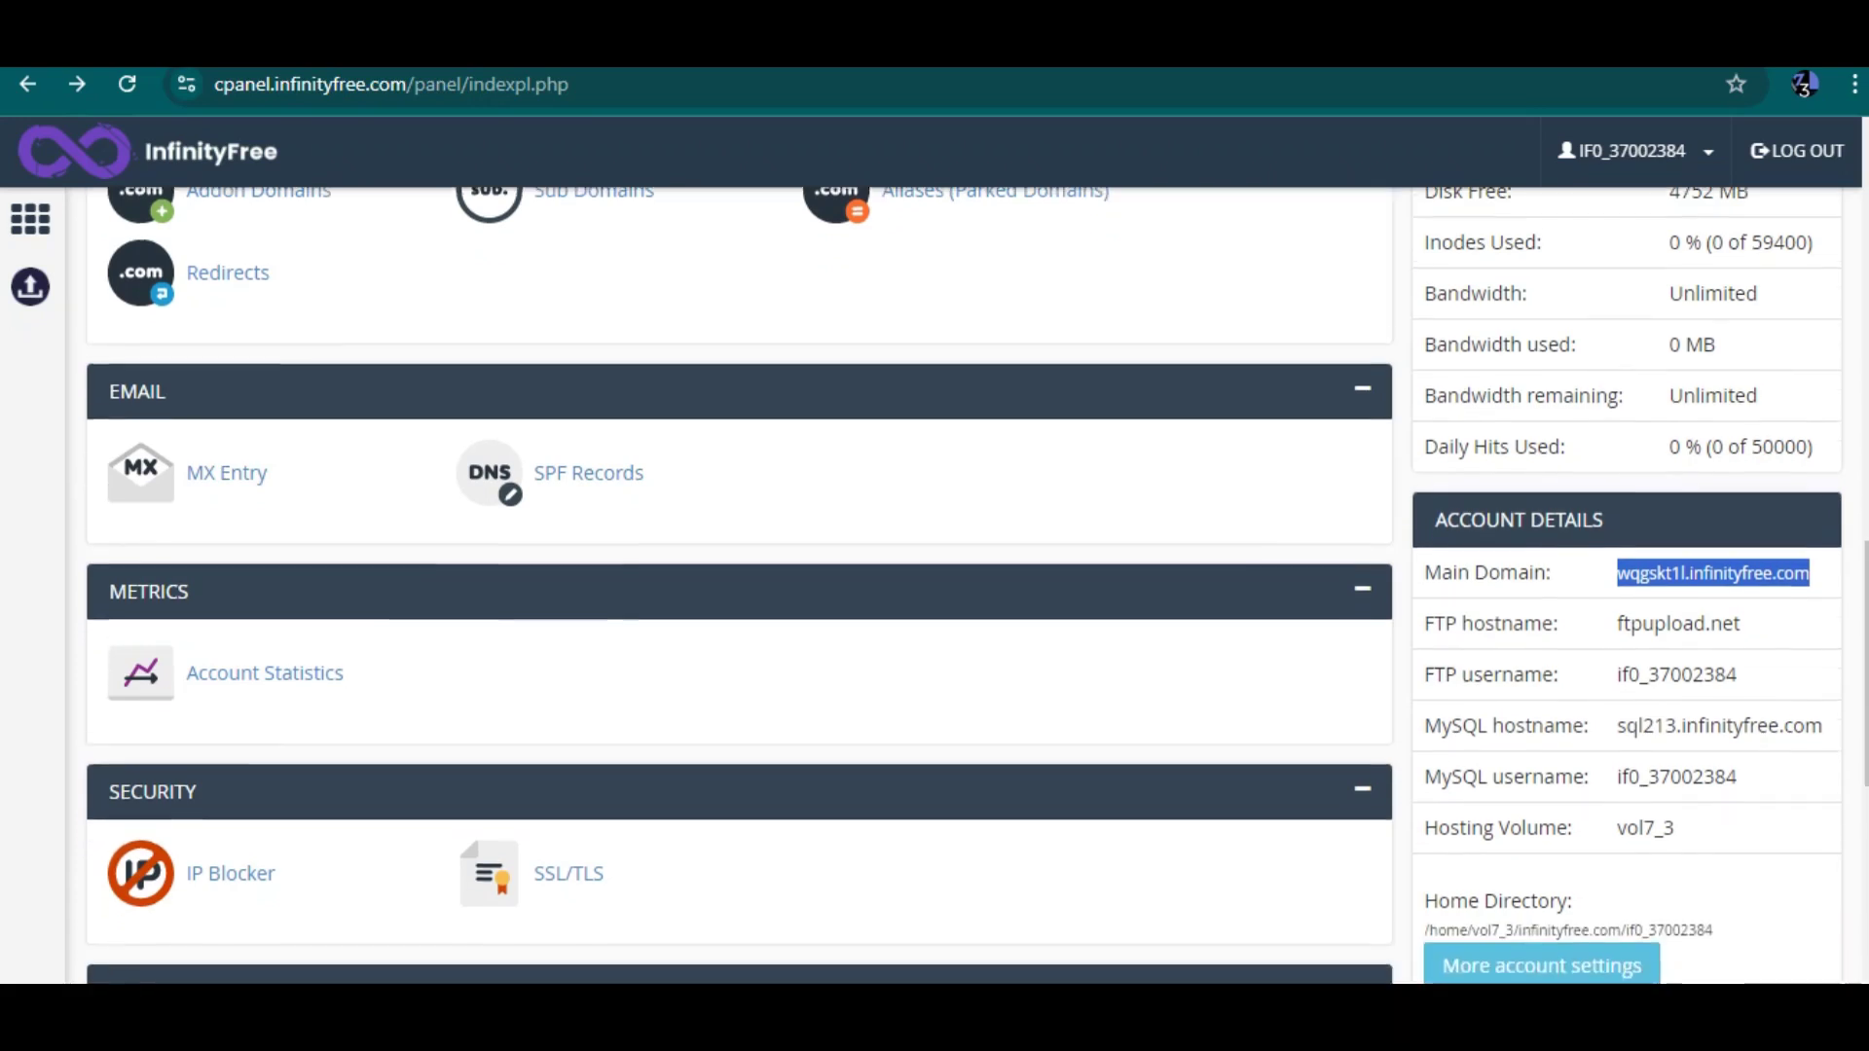
pyautogui.scroll(-6, 739, 584)
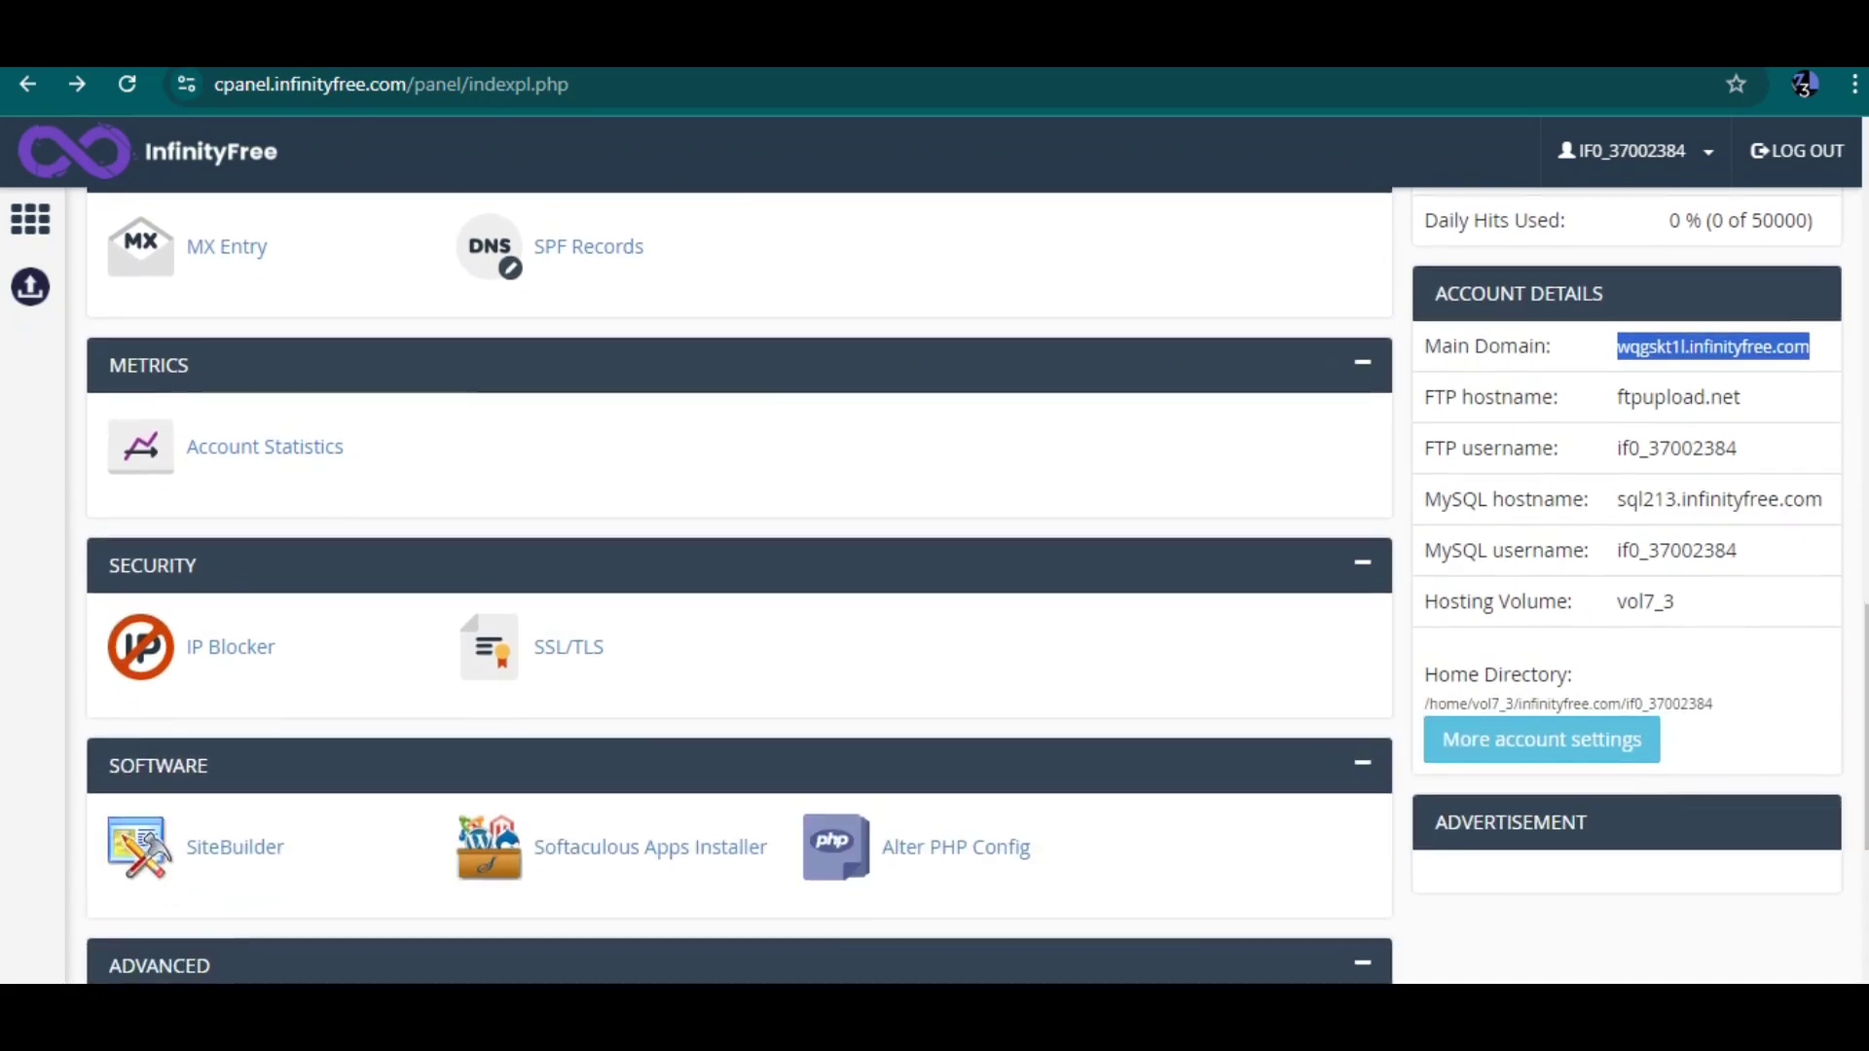